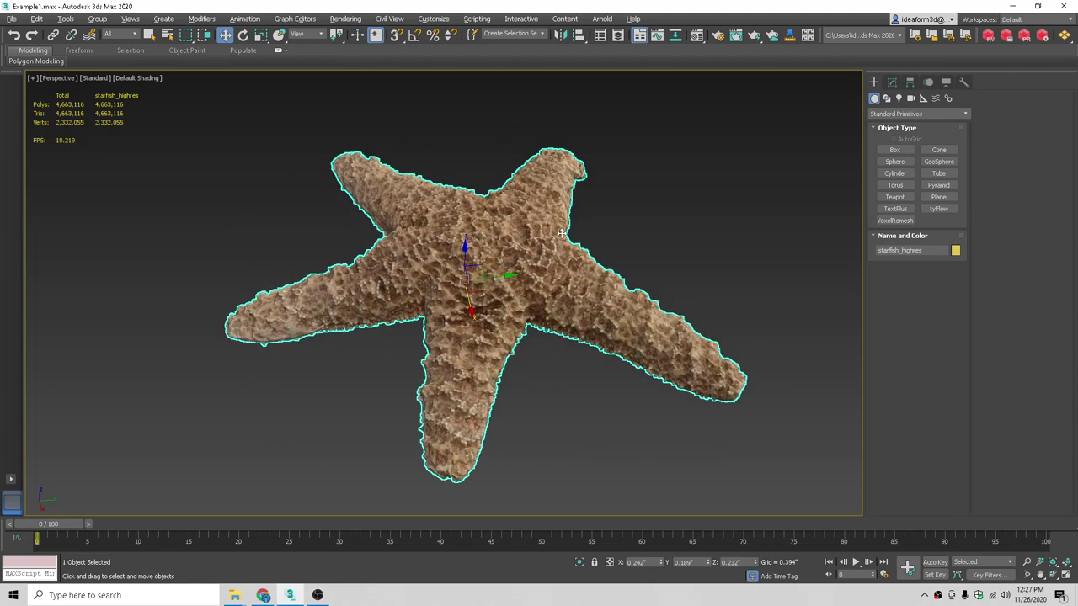
Orbit around the starfish from low side to top-down, toggling its wireframe edges
middle_click_drag(579, 331, 628, 376, "alt")
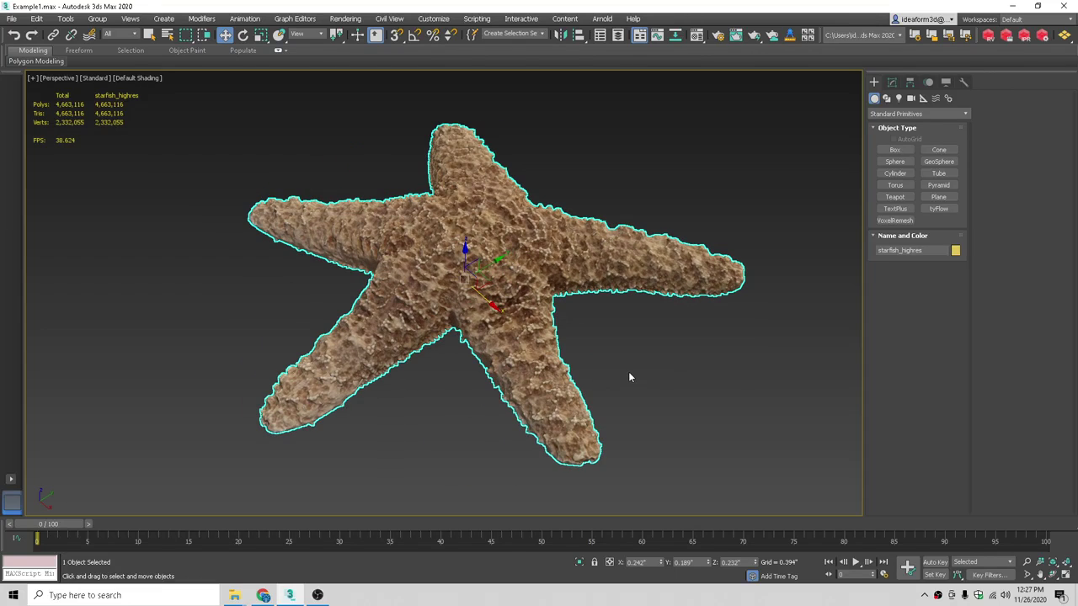
scroll(590, 322, "up", 5)
key("F4")
middle_click_drag(535, 309, 517, 195, "alt")
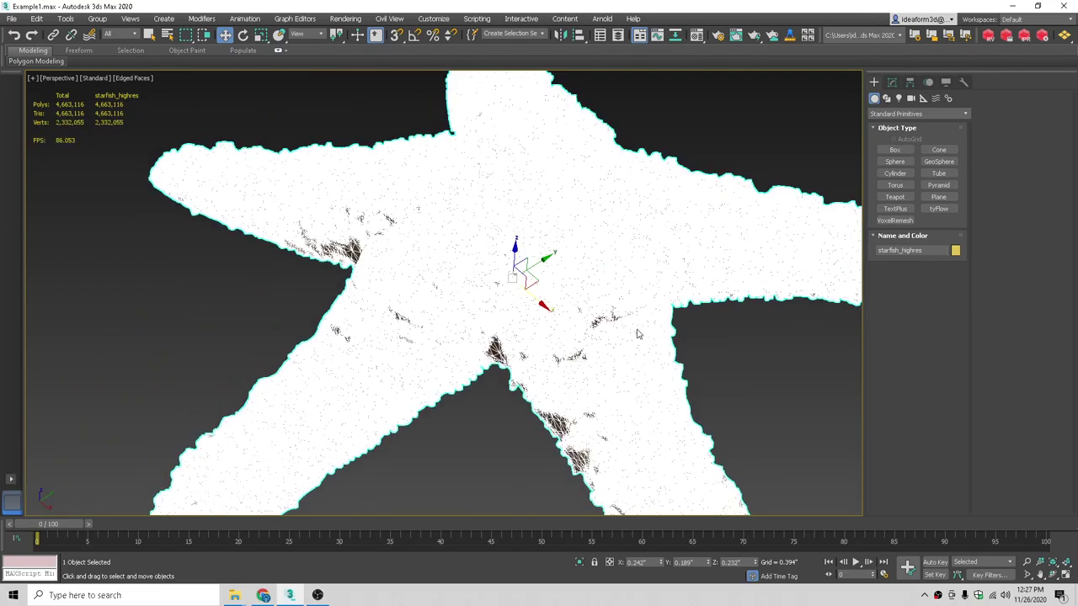
key("F4")
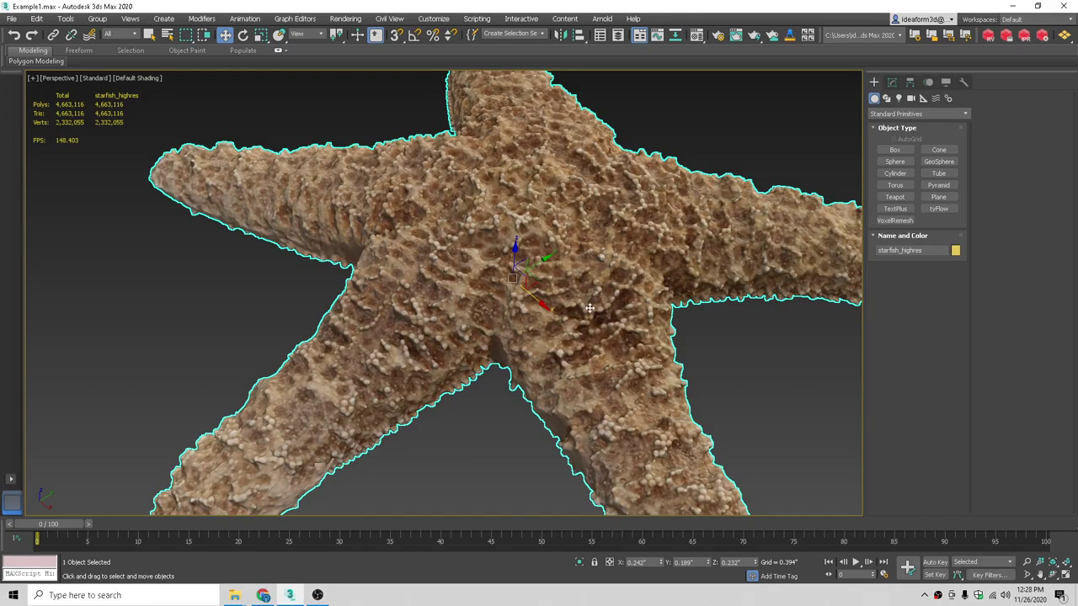
key("F4")
key("F4")
middle_click_drag(590, 309, 620, 257, "alt")
key("F4")
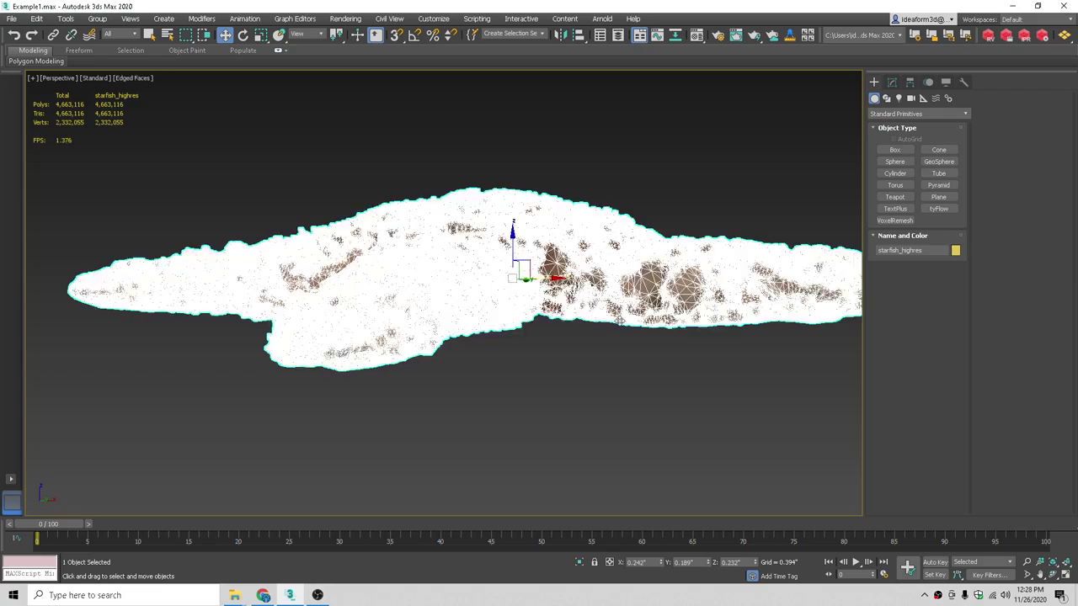
key("F4")
mouse_move(609, 339)
middle_mouse_down("alt")
mouse_move(617, 251)
mouse_move(632, 223)
mouse_move(569, 404)
mouse_move(591, 388)
middle_mouse_up("alt")
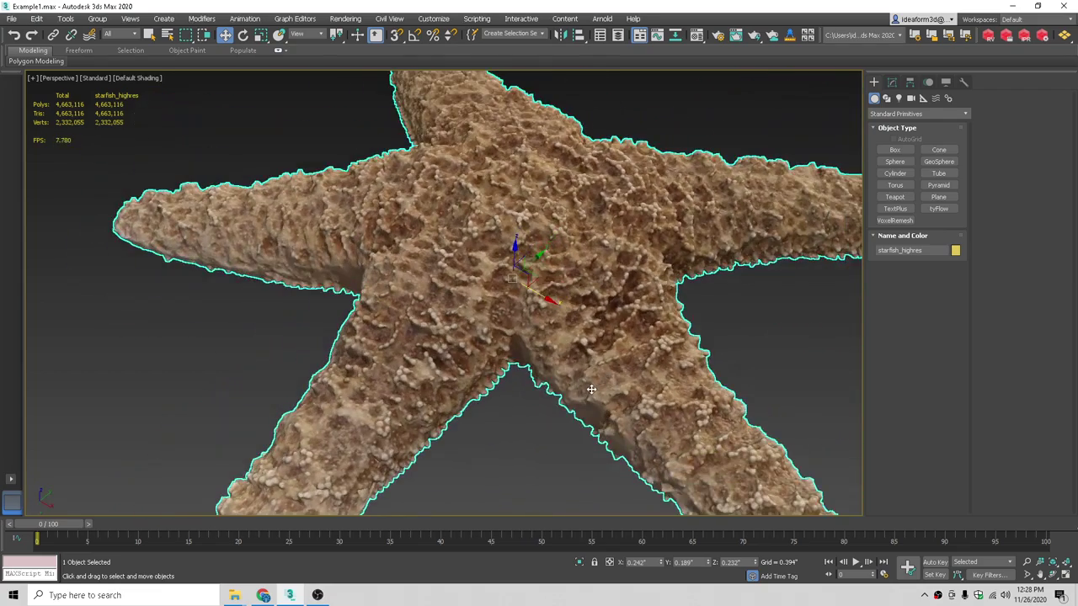
scroll(580, 431, "down", 4)
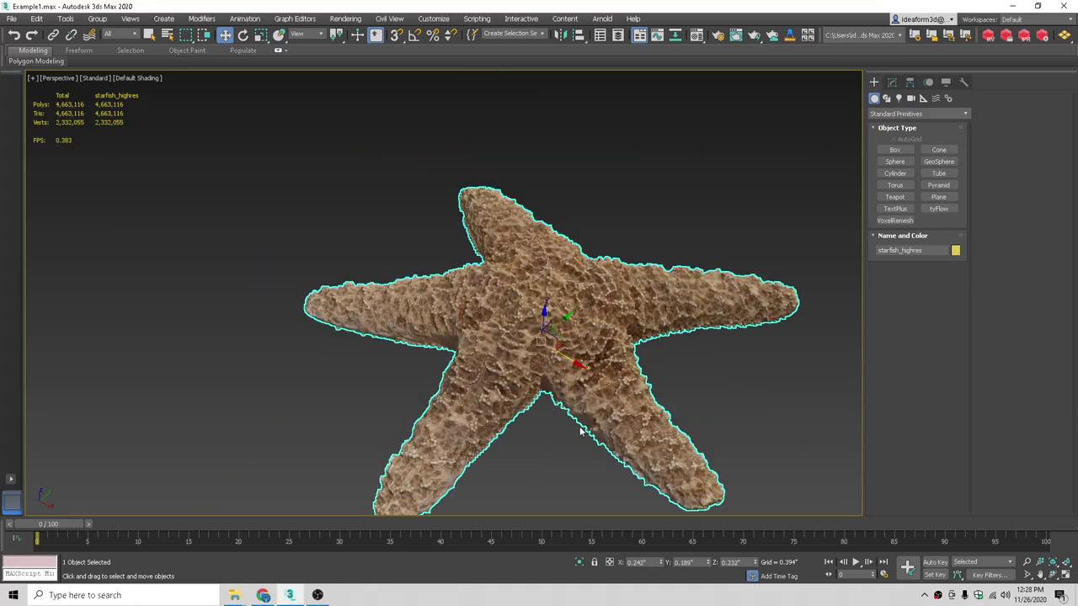
Review the Polygon Cruncher heading on the web page in the browser
left_click(263, 596)
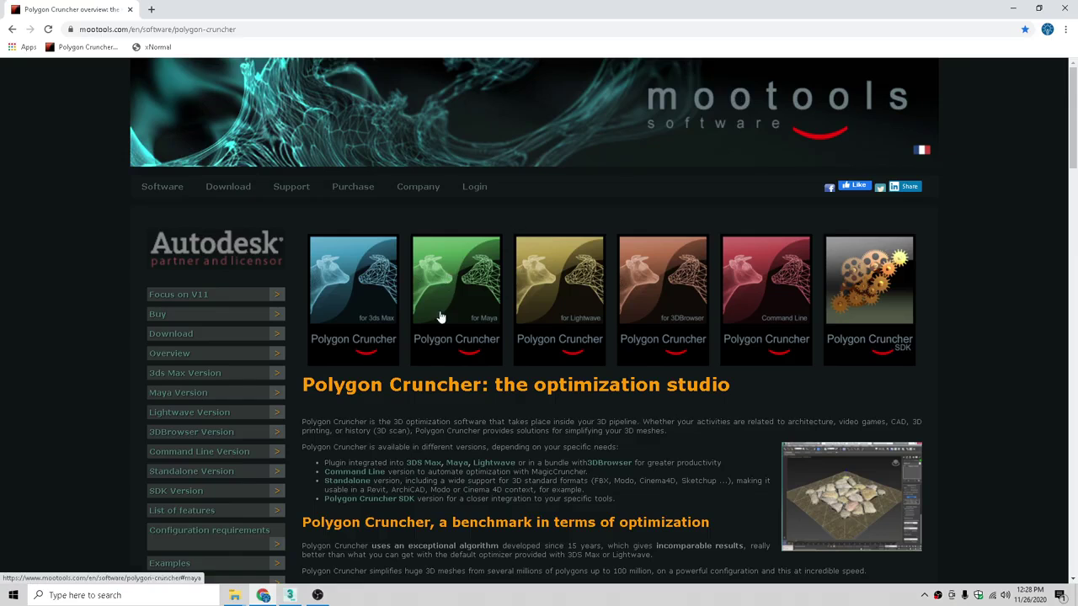
left_click_drag(309, 382, 459, 386)
left_click(471, 392)
scroll(816, 496, "down", 2)
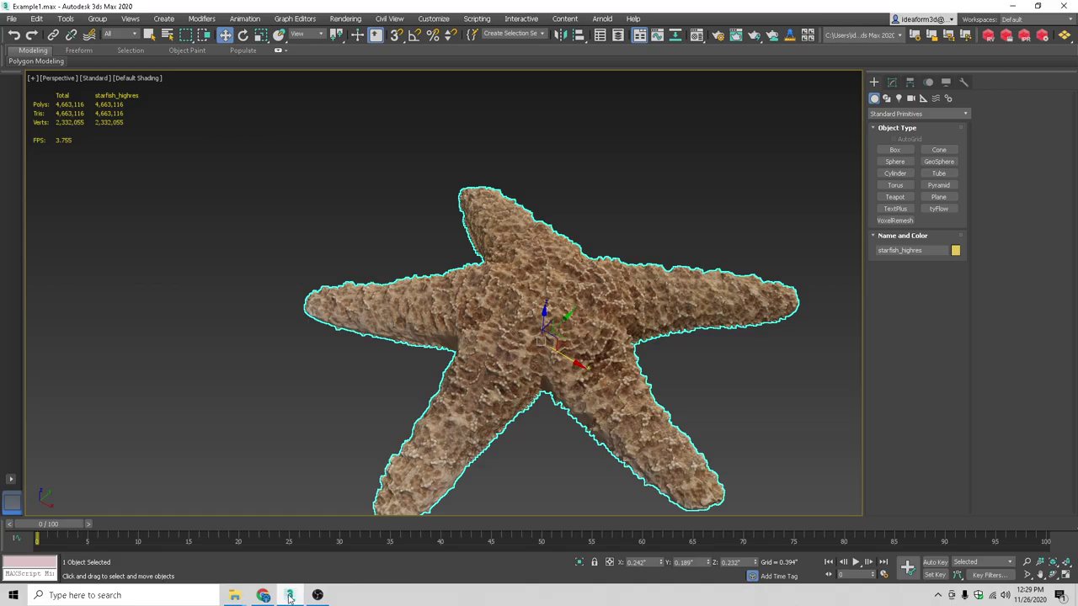
Back in 3ds Max, select starfish_highres and orbit it with edges shown, underside to top
left_click(290, 595)
middle_click_drag(764, 399, 762, 353, "alt")
left_click(762, 353)
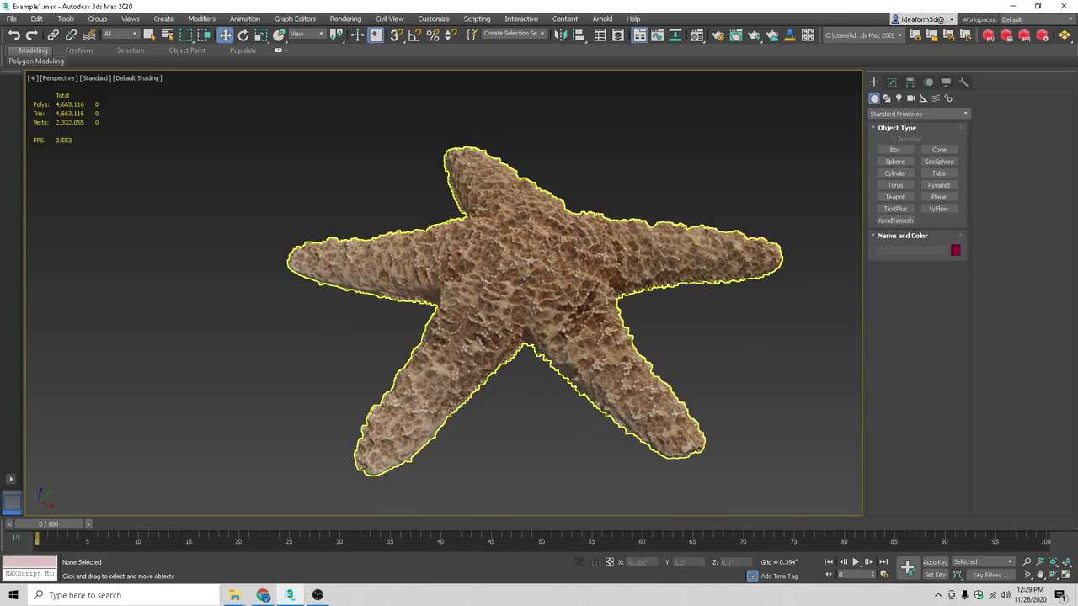
left_click(549, 257)
scroll(555, 278, "up", 5)
key("F4")
key("F4")
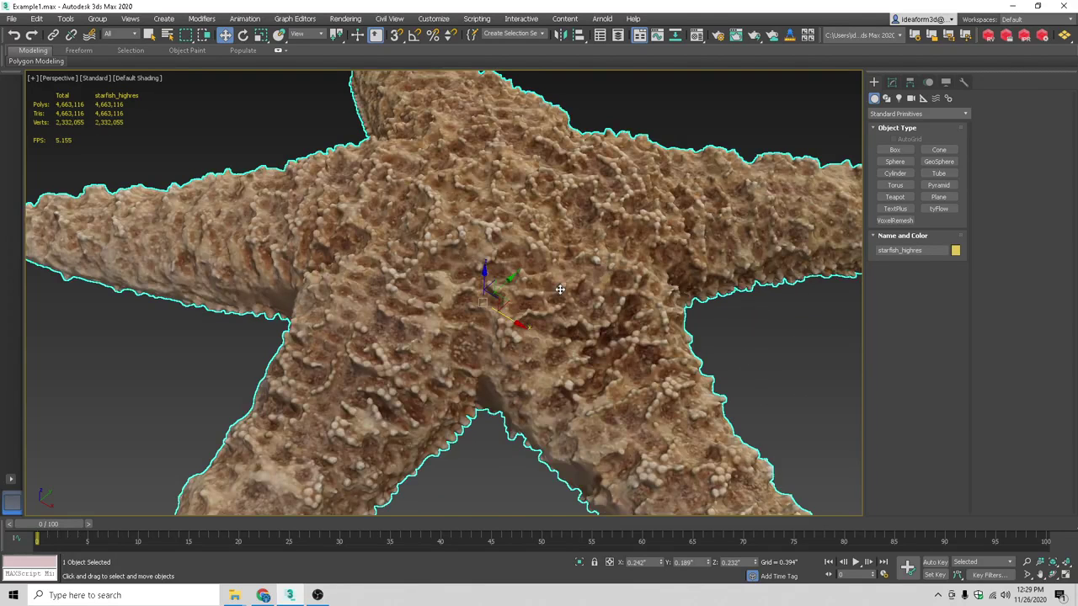
scroll(552, 295, "down", 4)
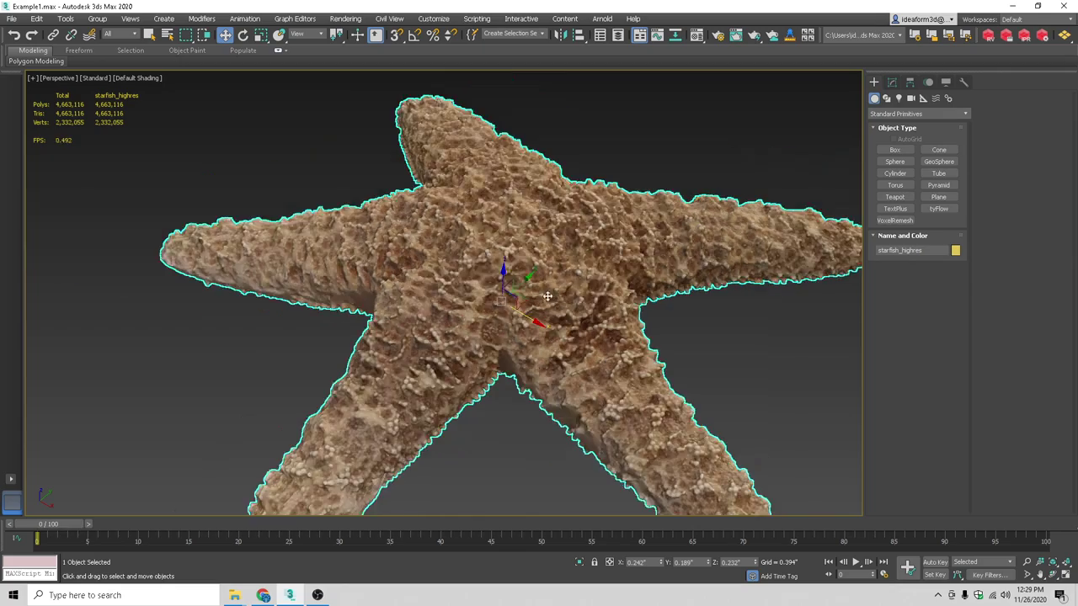
middle_click_drag(702, 327, 560, 245, "alt")
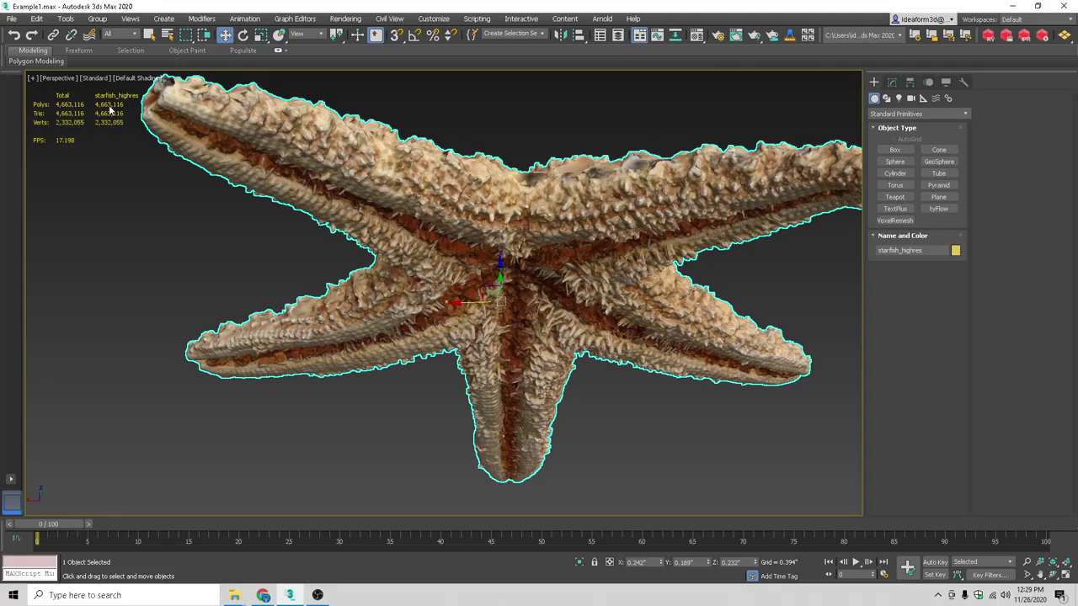
middle_click_drag(580, 311, 719, 397, "alt")
scroll(719, 396, "up", 3)
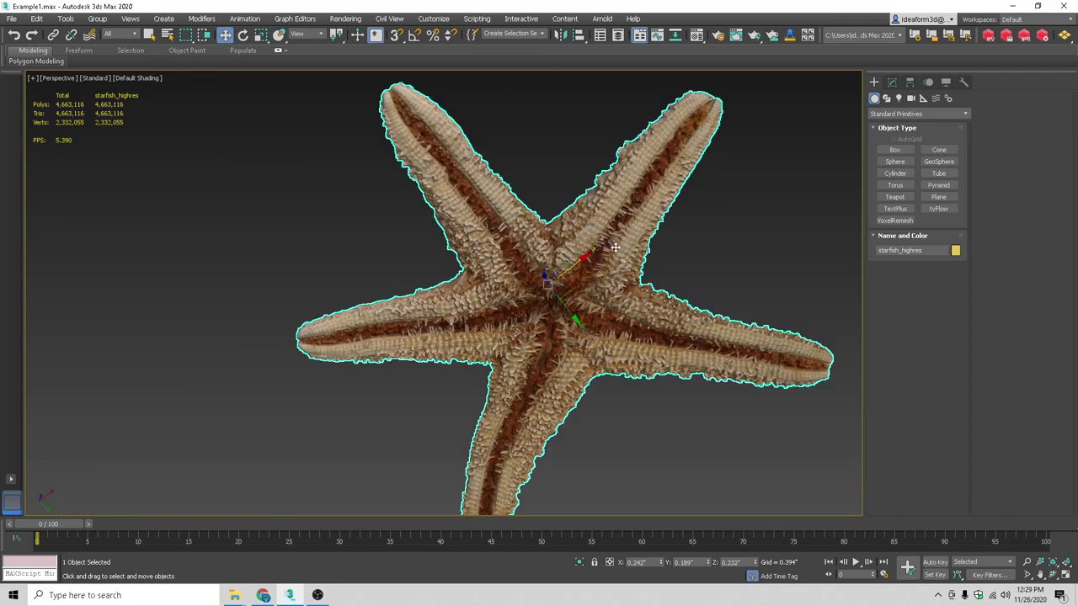
middle_click_drag(628, 287, 633, 402, "alt")
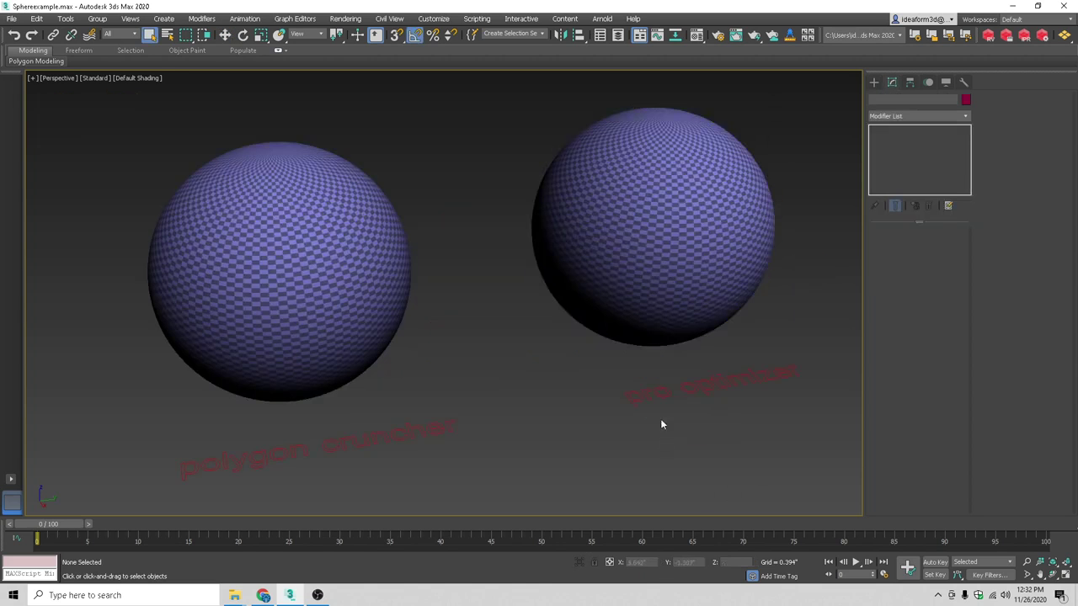
Add a ProOptimizer modifier to the right sphere with Keep Textures enabled
middle_click_drag(660, 425, 642, 423)
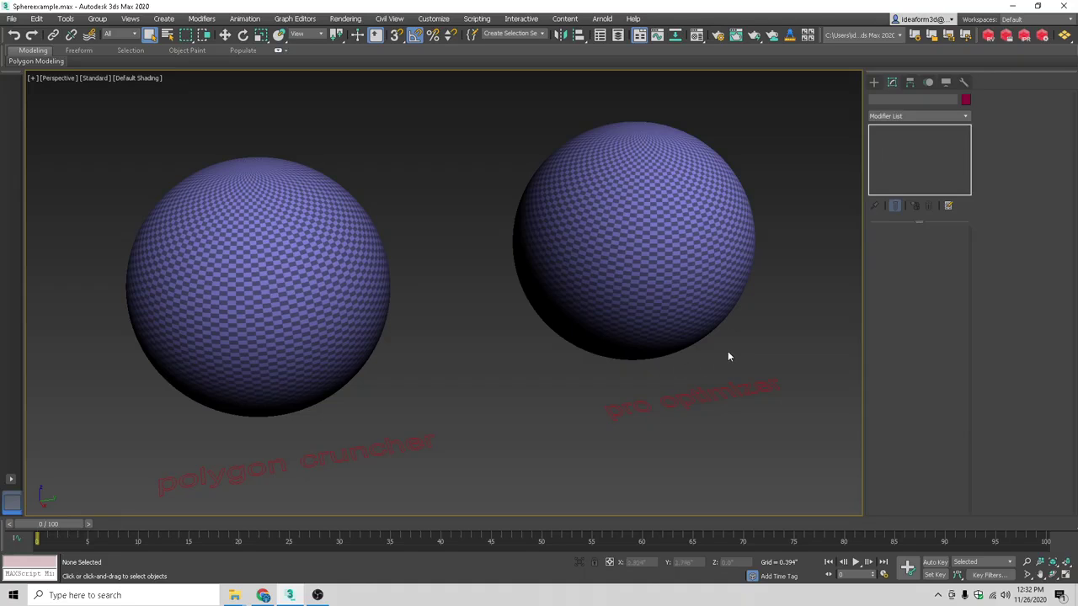
left_click(712, 285)
key("F4")
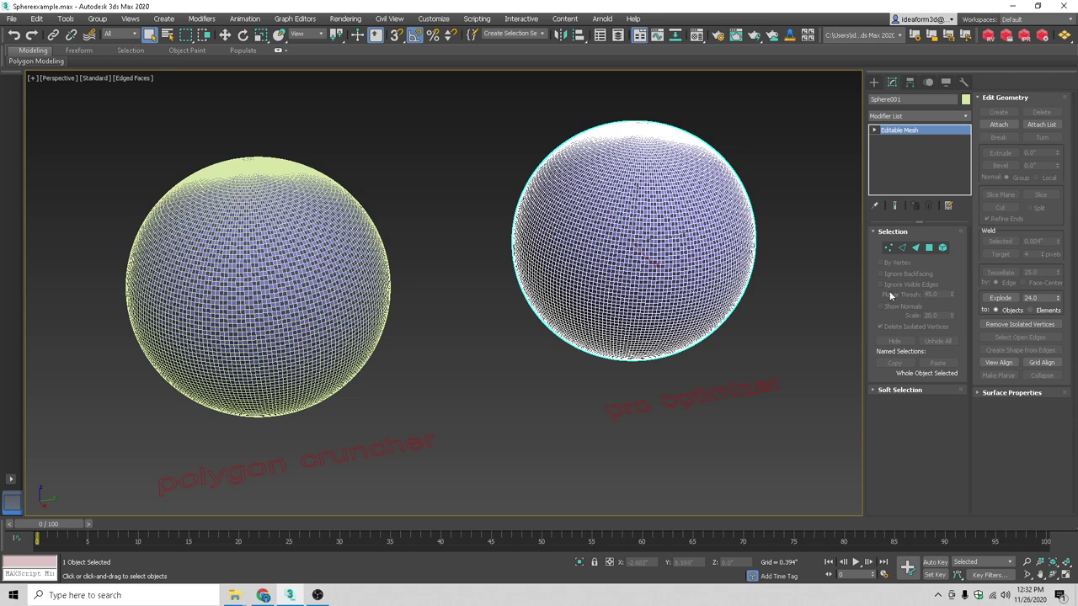
key("F4")
left_click(949, 118)
scroll(940, 196, "down", 10)
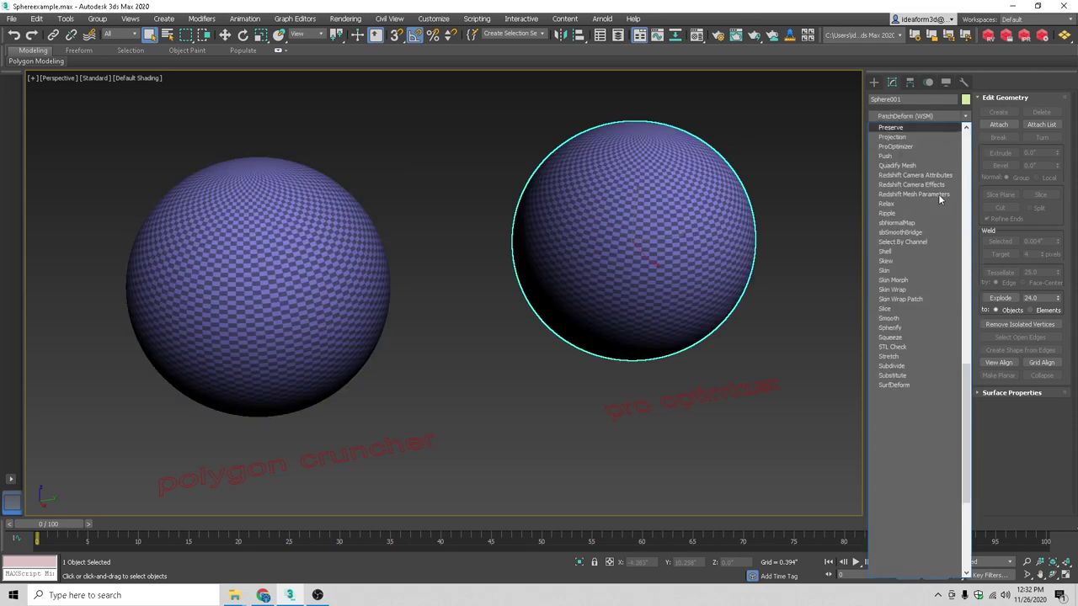
left_click(929, 137)
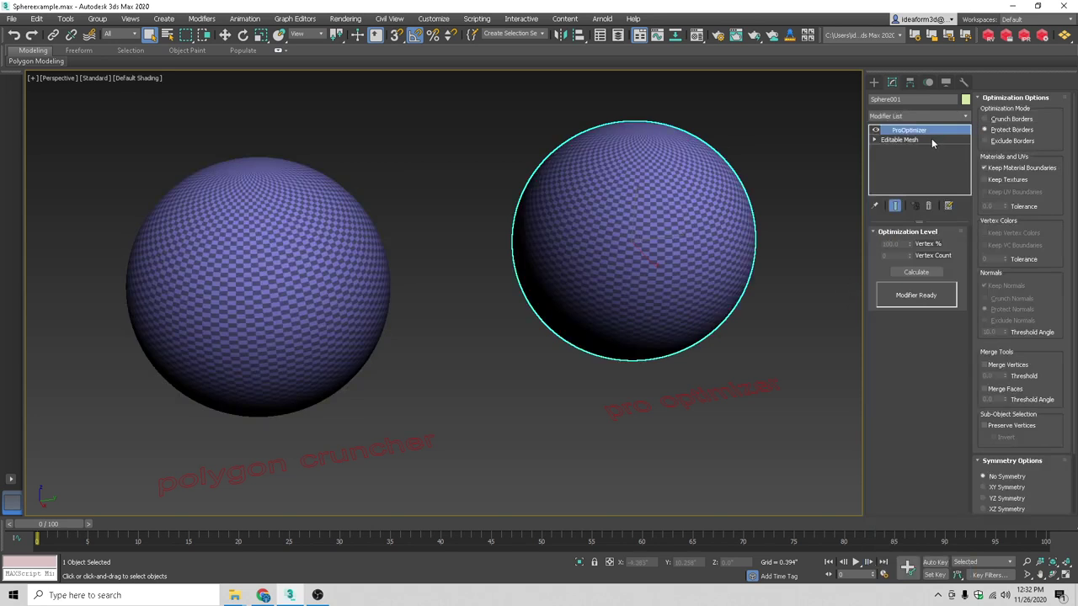
left_click(983, 179)
Give the left sphere Polygon Cruncher with Keep Textures and calculate its optimization data
middle_click_drag(228, 244, 318, 243)
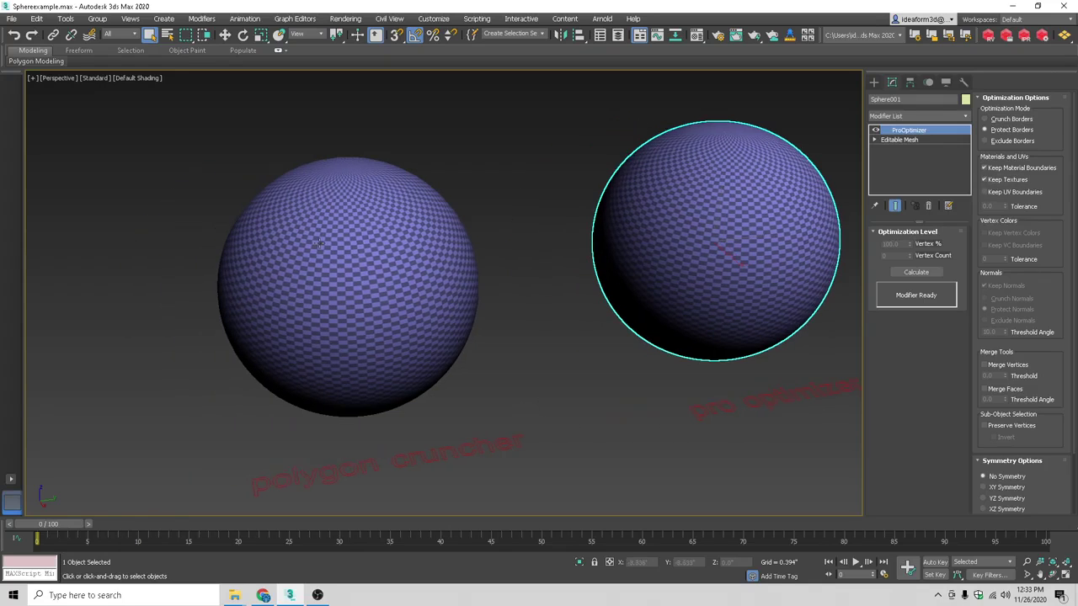
left_click(319, 244)
left_click(950, 116)
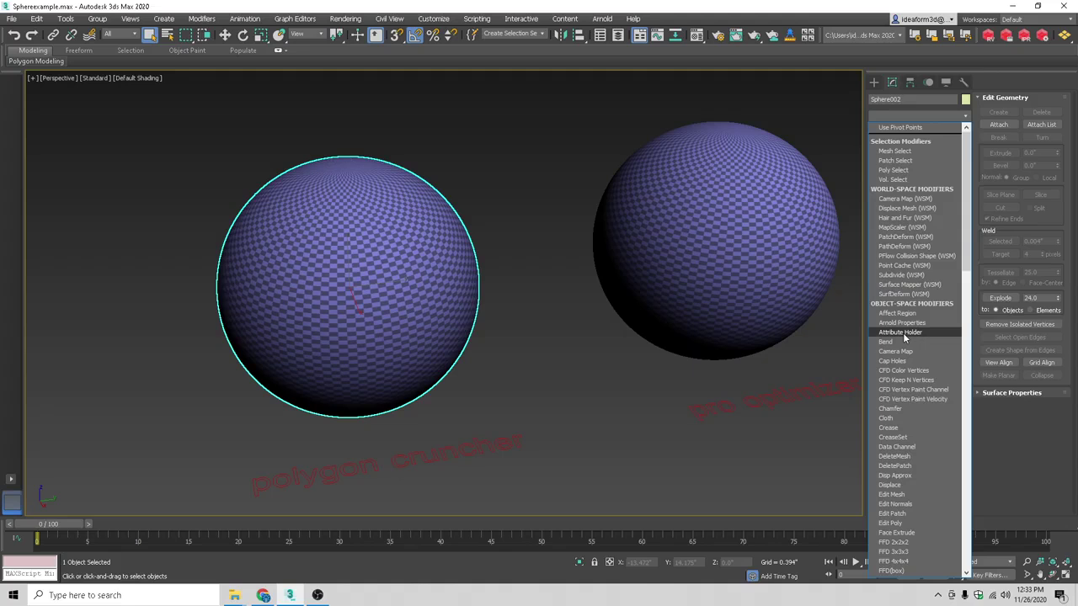
type("poly")
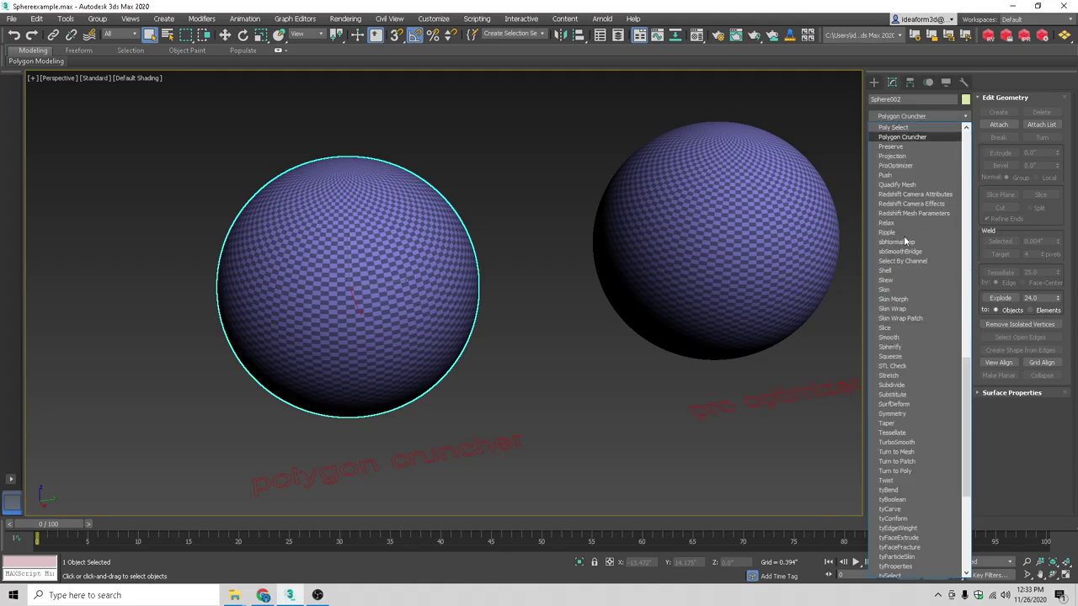
left_click(901, 136)
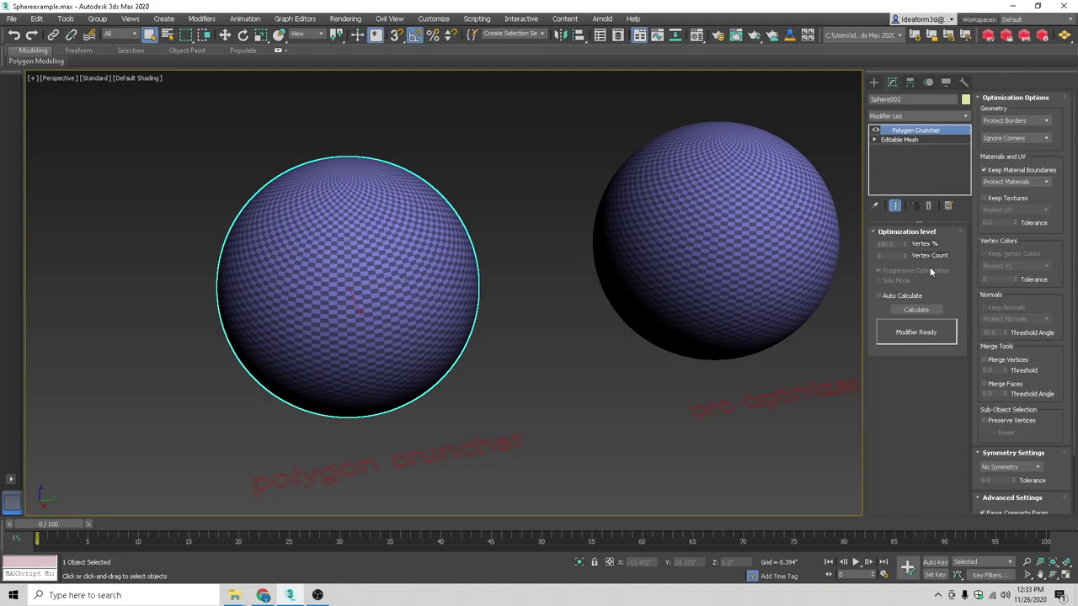
left_click(998, 198)
left_click(916, 310)
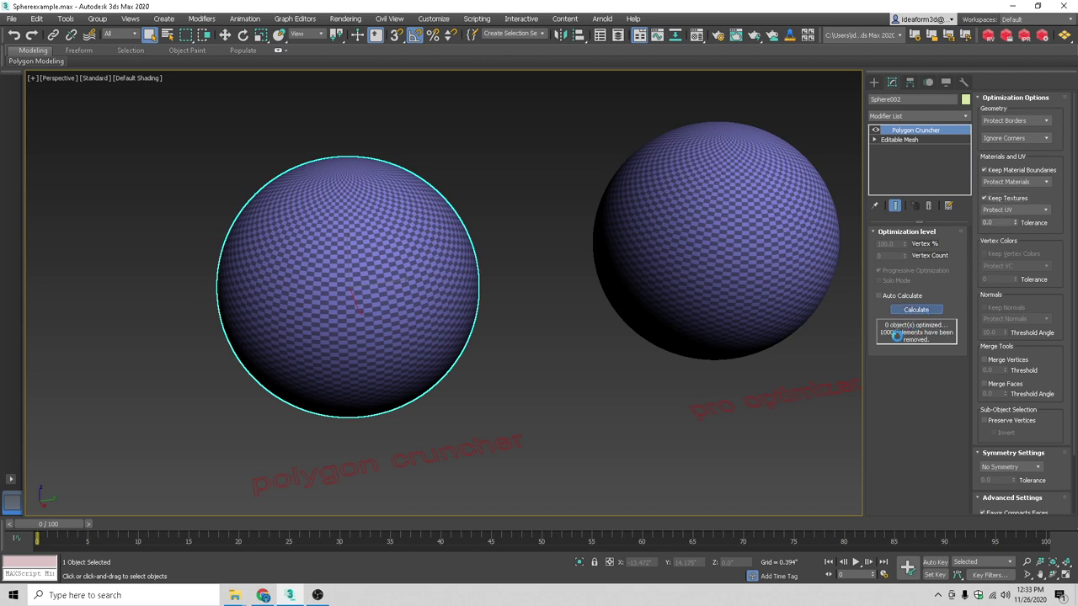
left_click(773, 276)
Calculate the right sphere and cut both spheres to 1.5% vertices (297 points, 590 faces)
key("w")
left_click(932, 272)
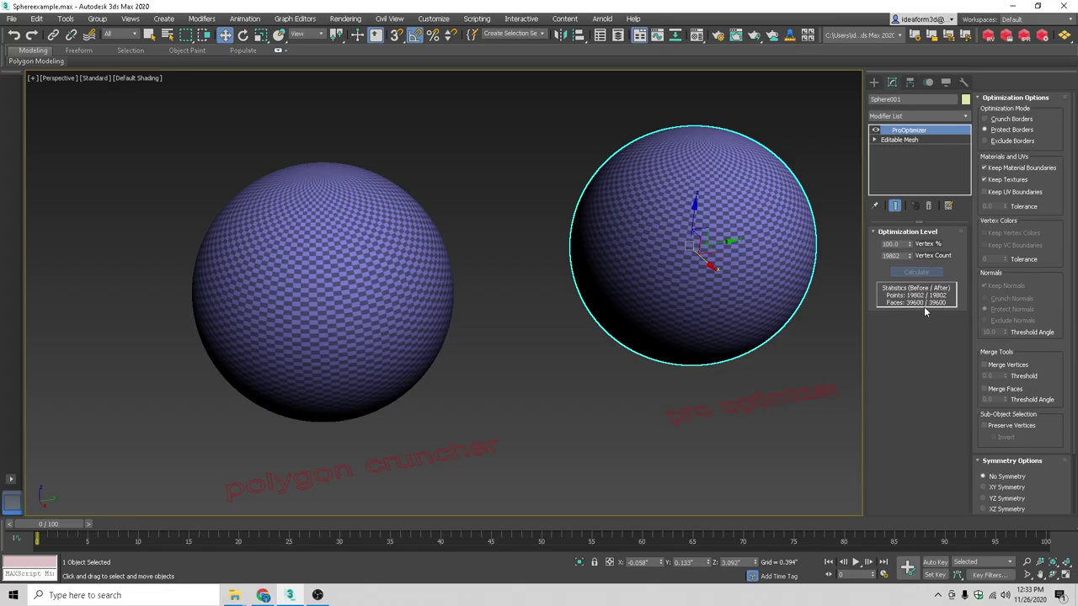
double_click(895, 243)
type("1.5")
key("Return")
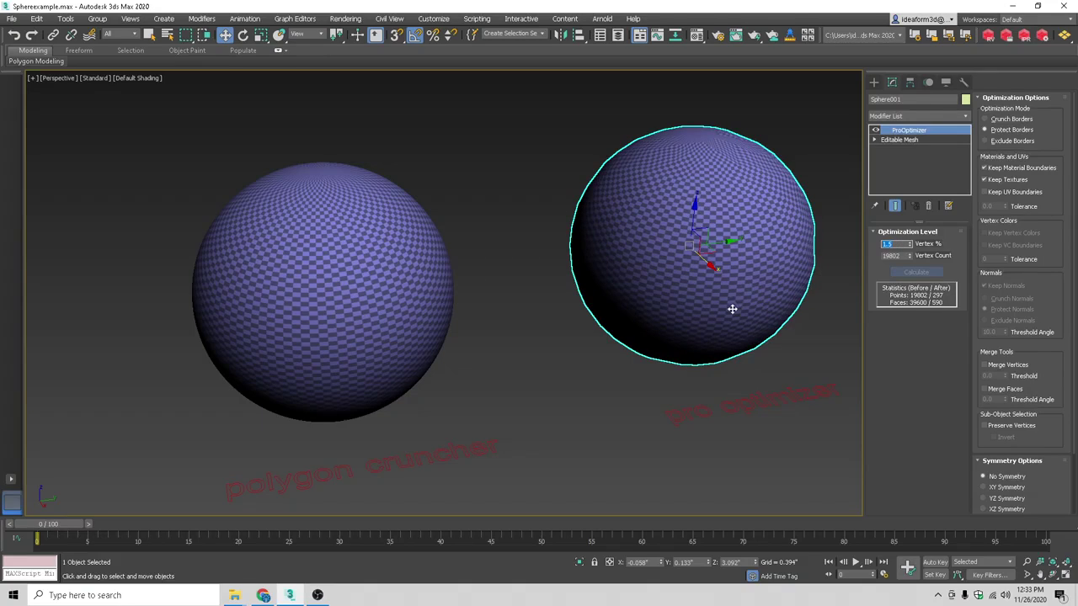
left_click(400, 259)
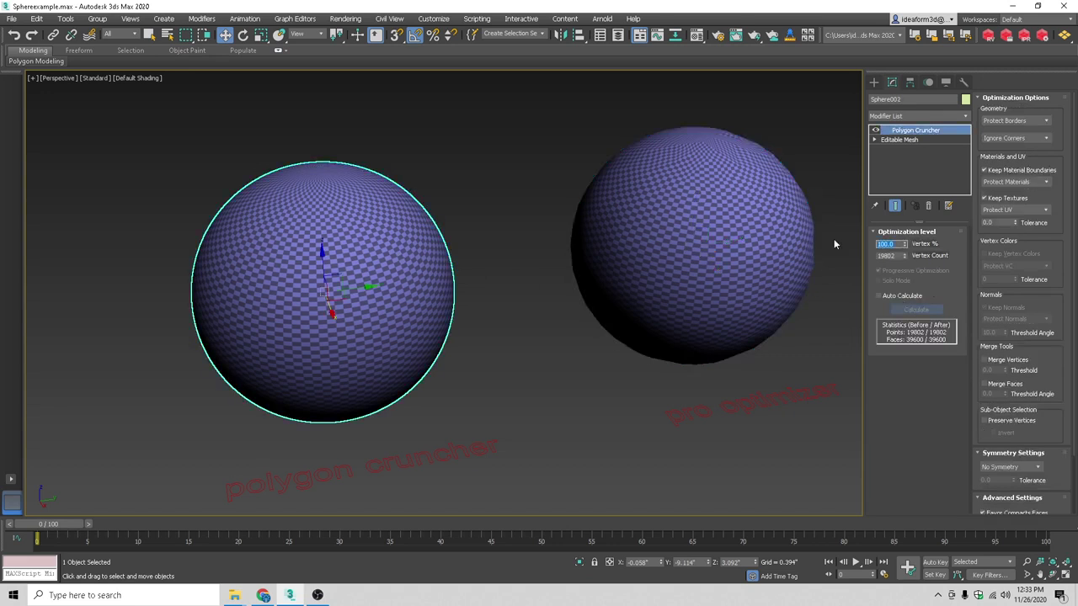
type("1.5")
key("Return")
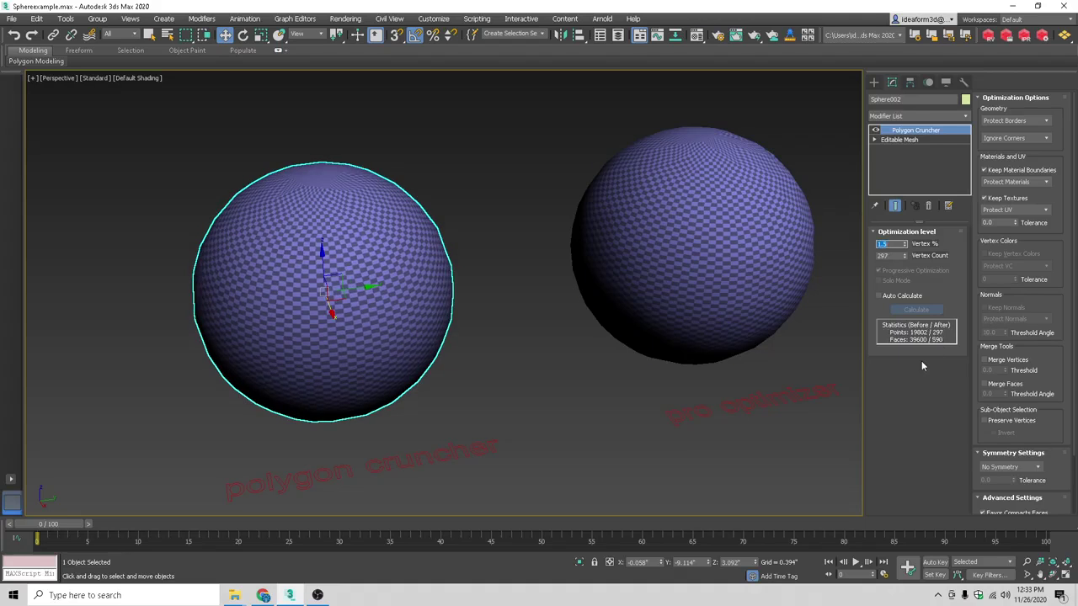
Turn on edged faces and orbit to compare both spheres' triangles
key("F4")
middle_click_drag(648, 334, 616, 338)
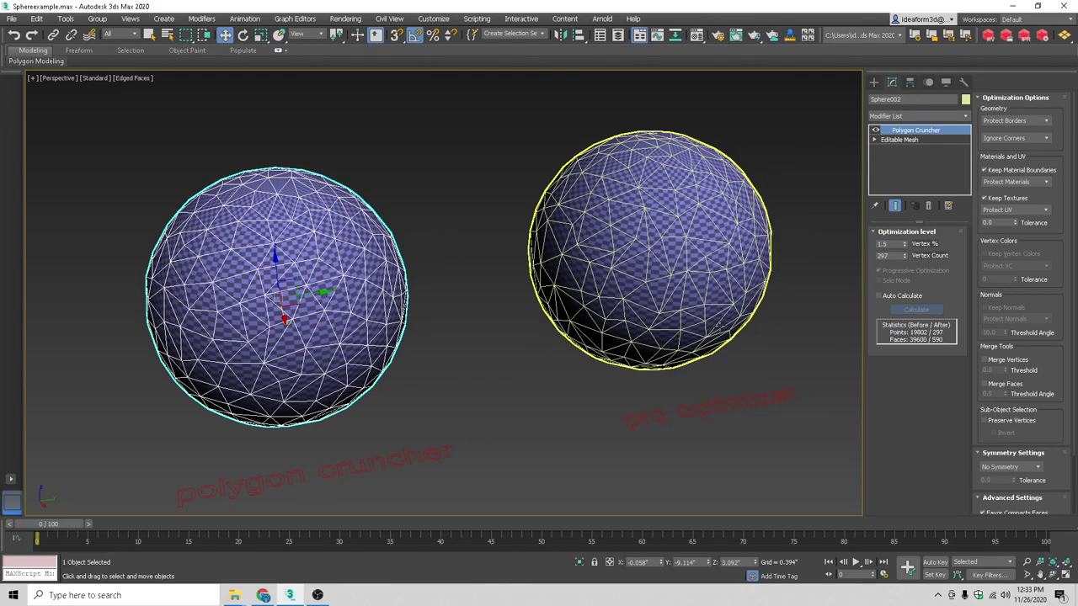
left_click(513, 403)
middle_click_drag(513, 402, 541, 395, "alt")
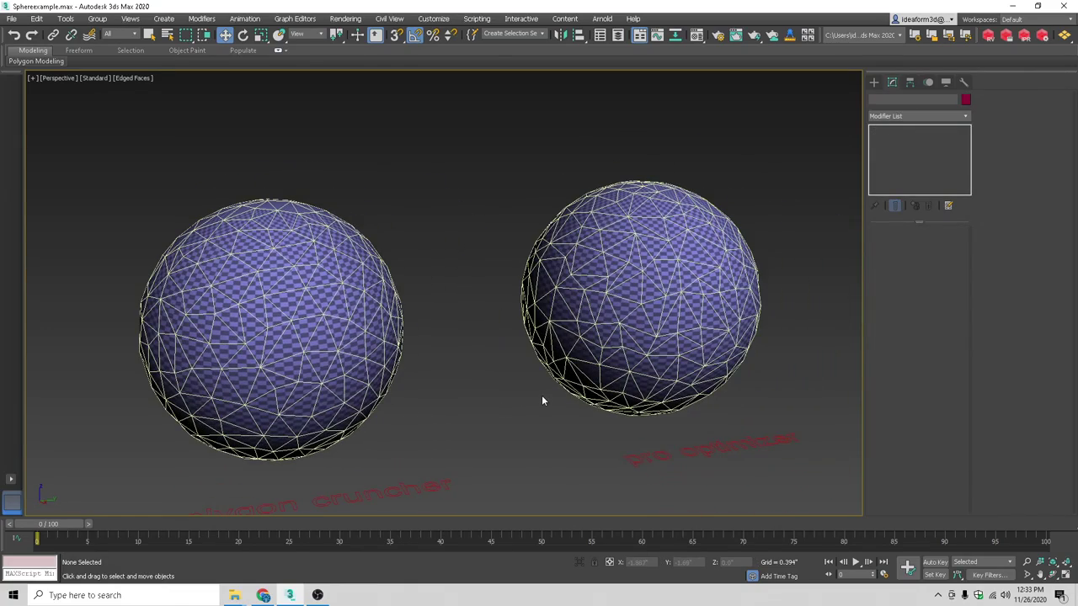
Assign the plain grey sample material to both spheres via the Material Editor
key("F4")
scroll(646, 278, "down", 3)
key("F4")
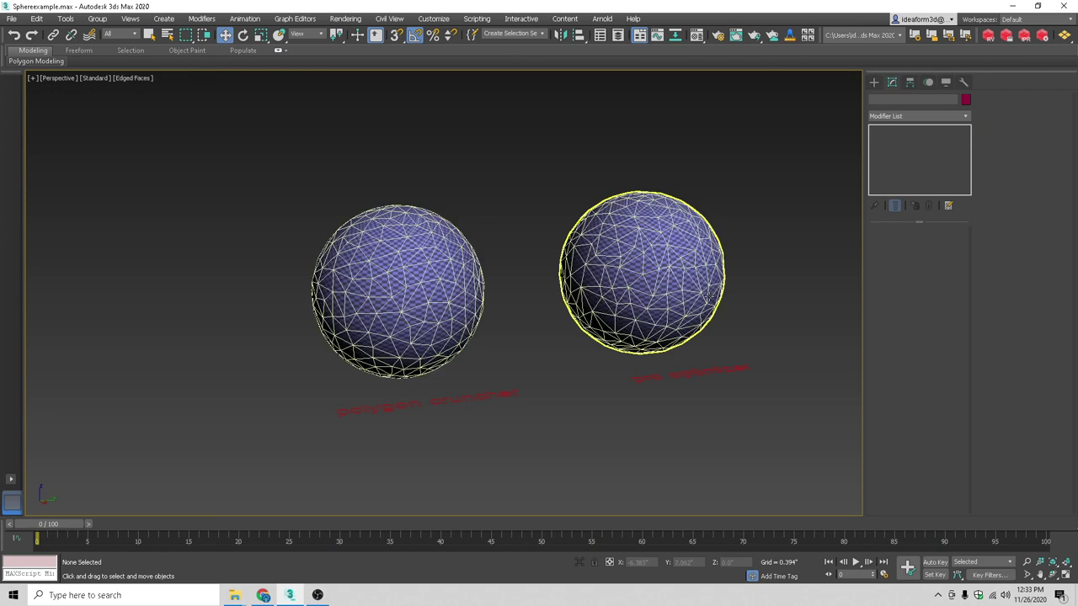
key("F4")
left_click_drag(741, 140, 383, 306)
key("m")
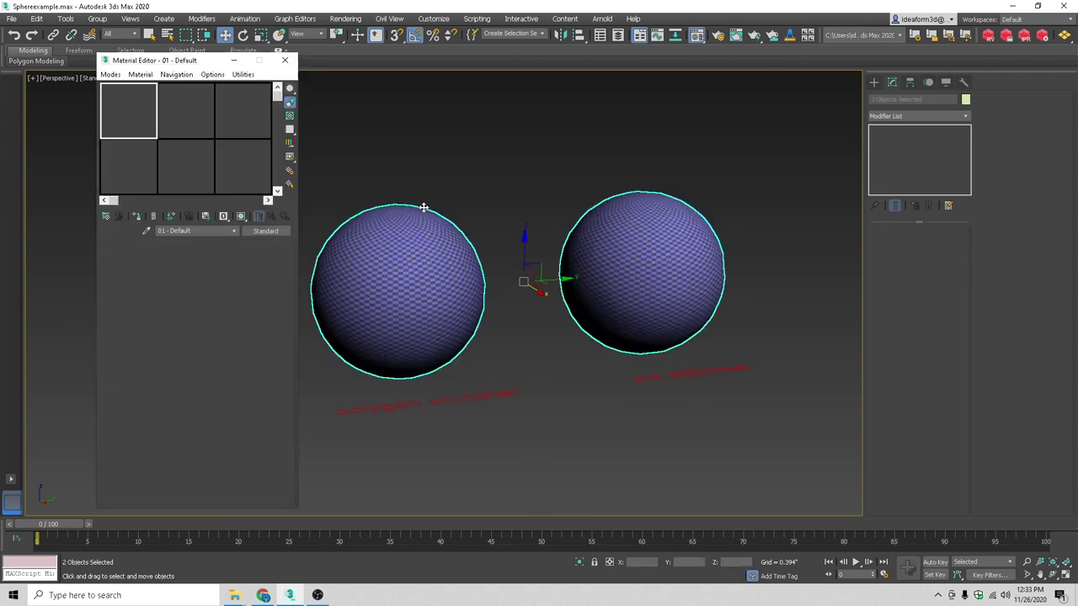
left_click(128, 167)
left_click(134, 216)
left_click(285, 60)
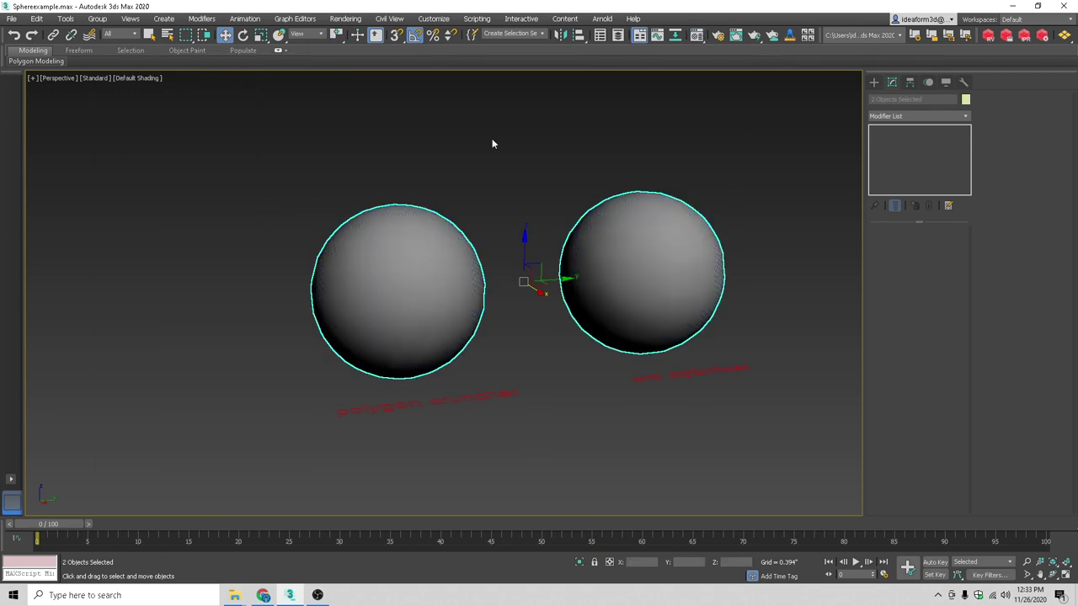
Orbit around the grey spheres to compare their shading, then show edges and select the ProOptimizer sphere
left_click(493, 142)
middle_click_drag(493, 142, 532, 284, "alt")
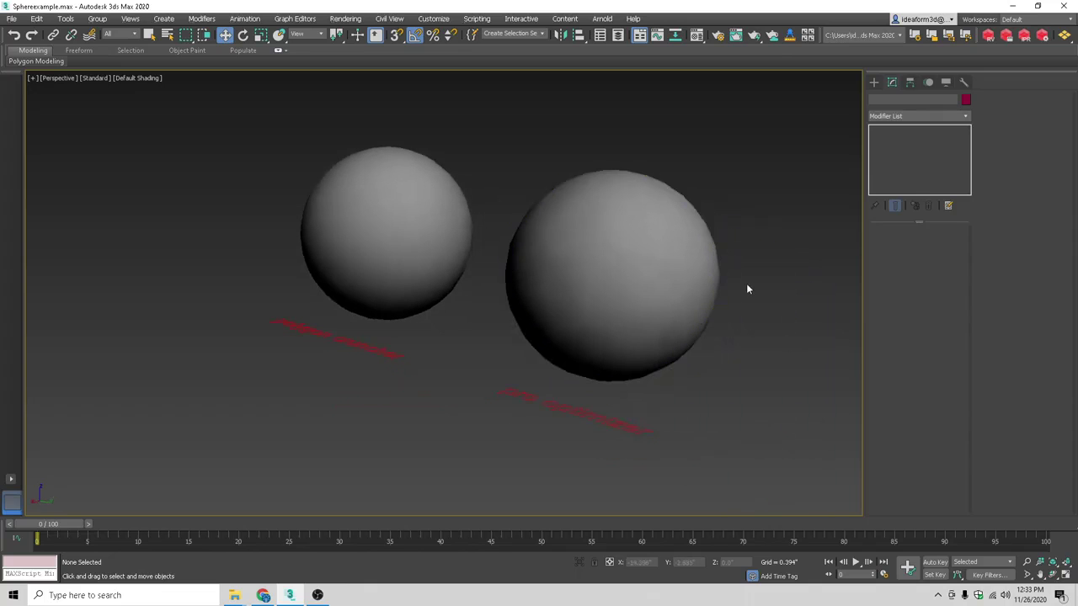
middle_click_drag(746, 329, 593, 270, "alt")
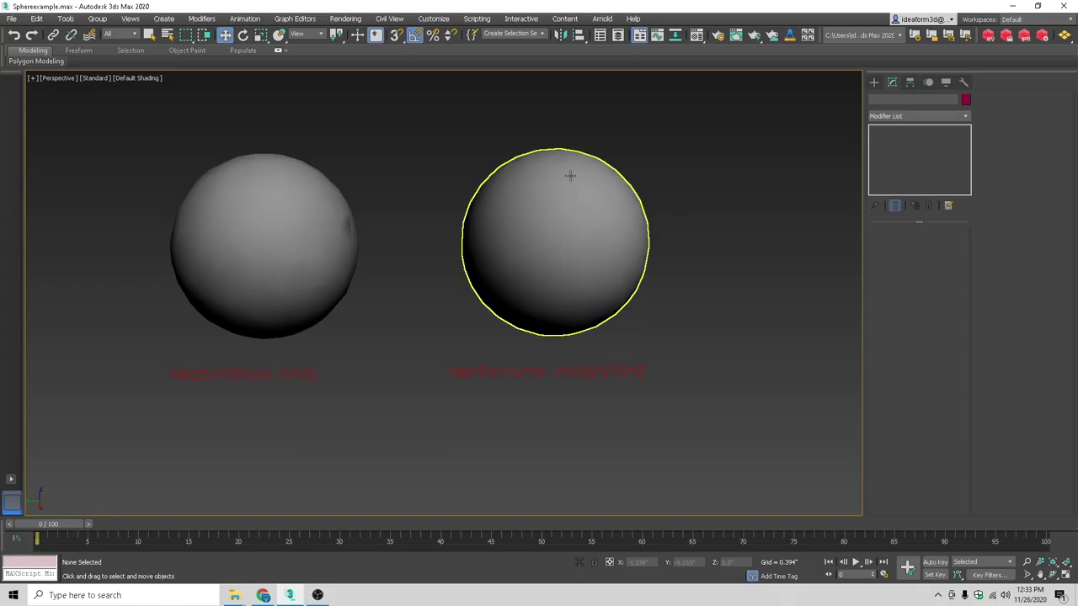
middle_click_drag(647, 330, 464, 412, "alt")
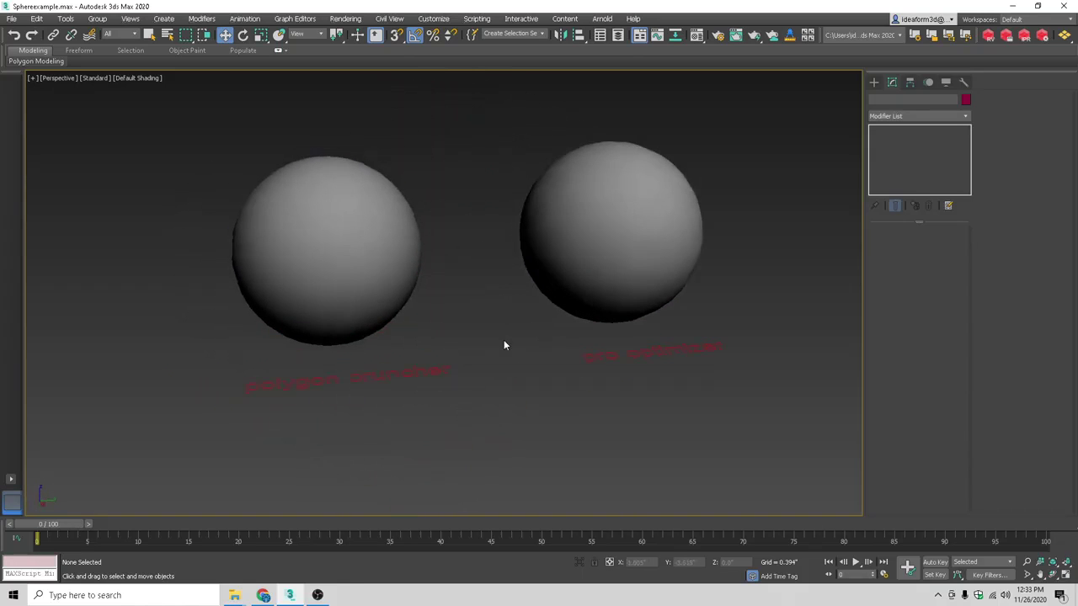
middle_click_drag(504, 345, 549, 350, "alt")
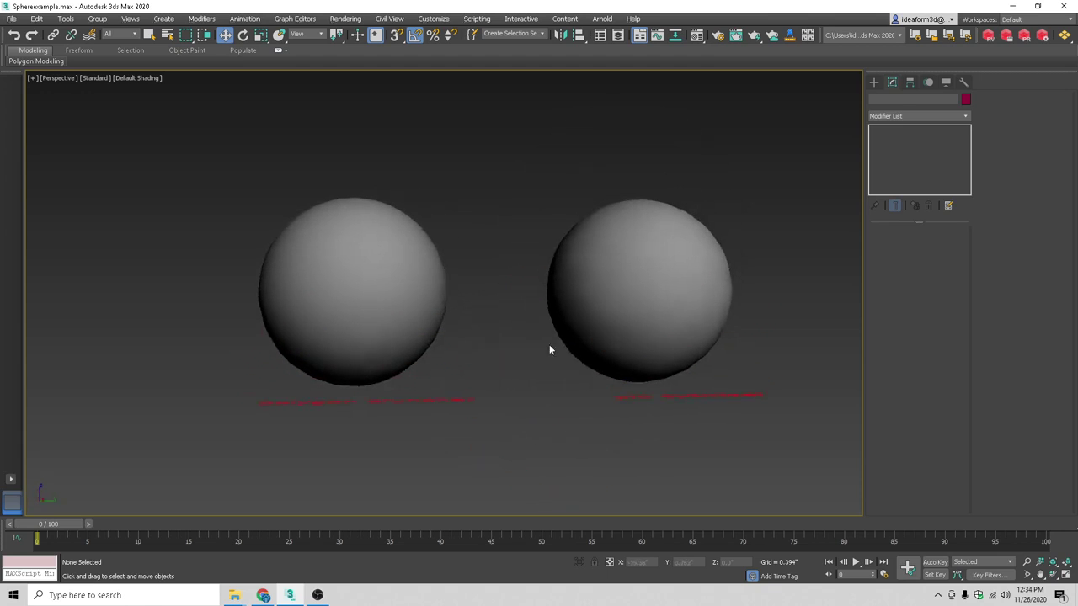
middle_click_drag(544, 340, 577, 364, "alt")
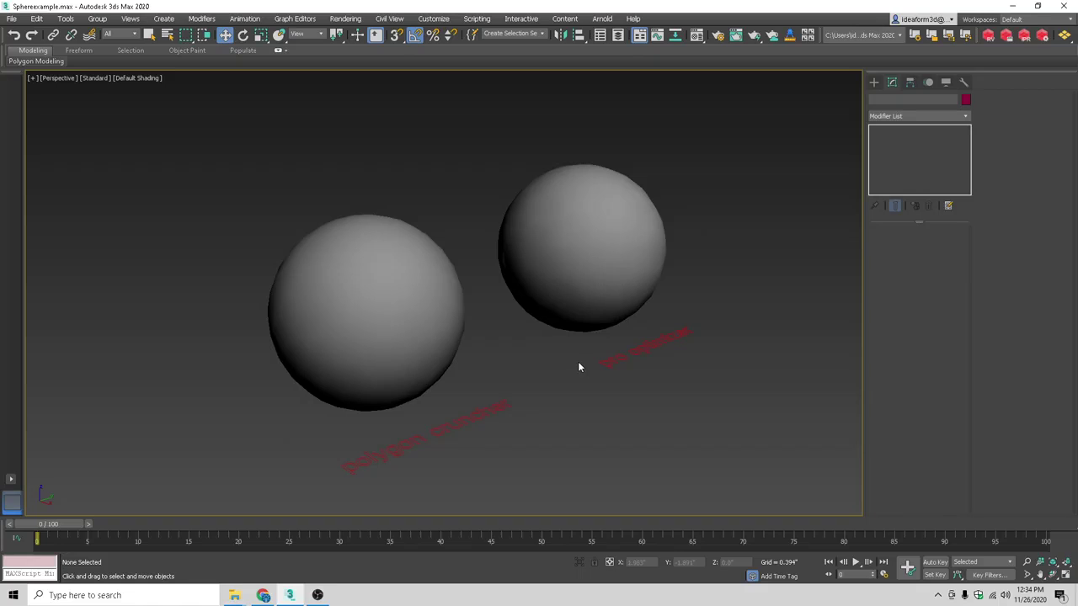
middle_click_drag(346, 352, 516, 311, "alt")
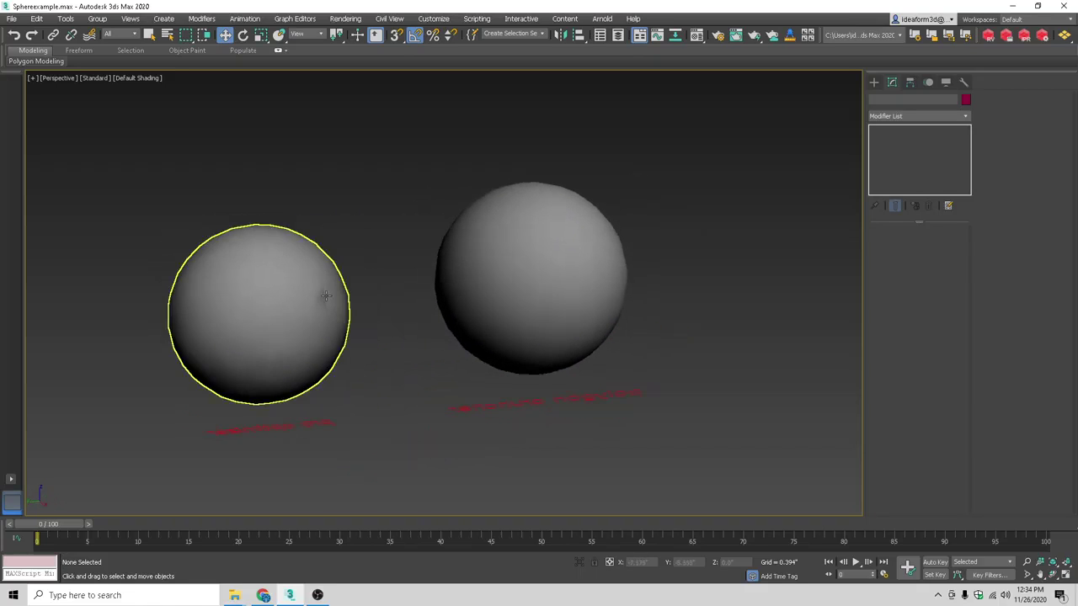
middle_click_drag(325, 298, 442, 335, "alt")
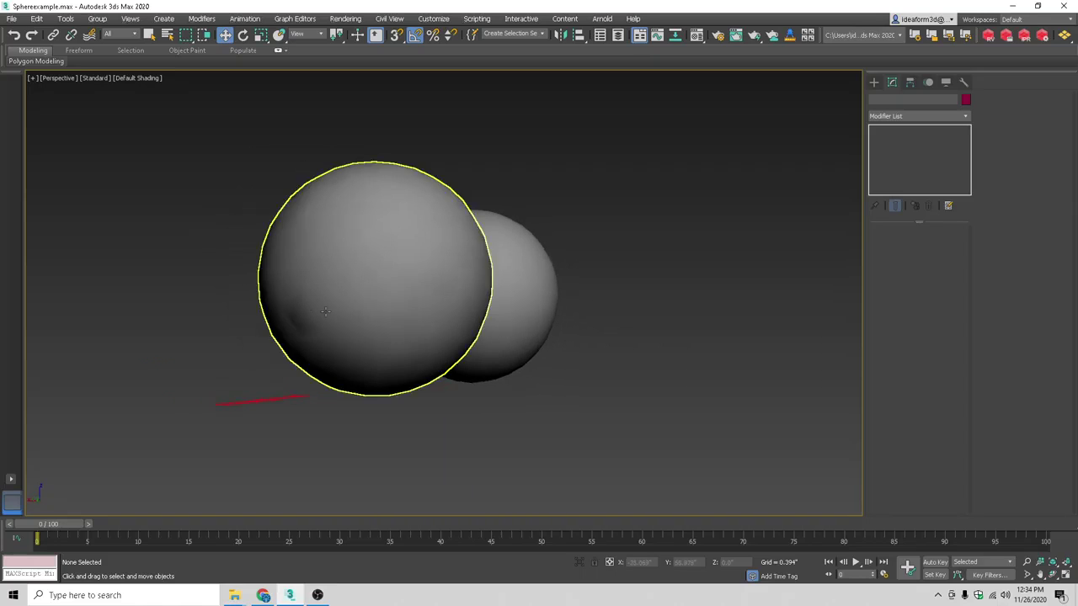
mouse_move(325, 307)
middle_mouse_down("alt")
mouse_move(464, 317)
mouse_move(495, 333)
mouse_move(447, 344)
middle_mouse_up("alt")
key("F4")
left_click(692, 313)
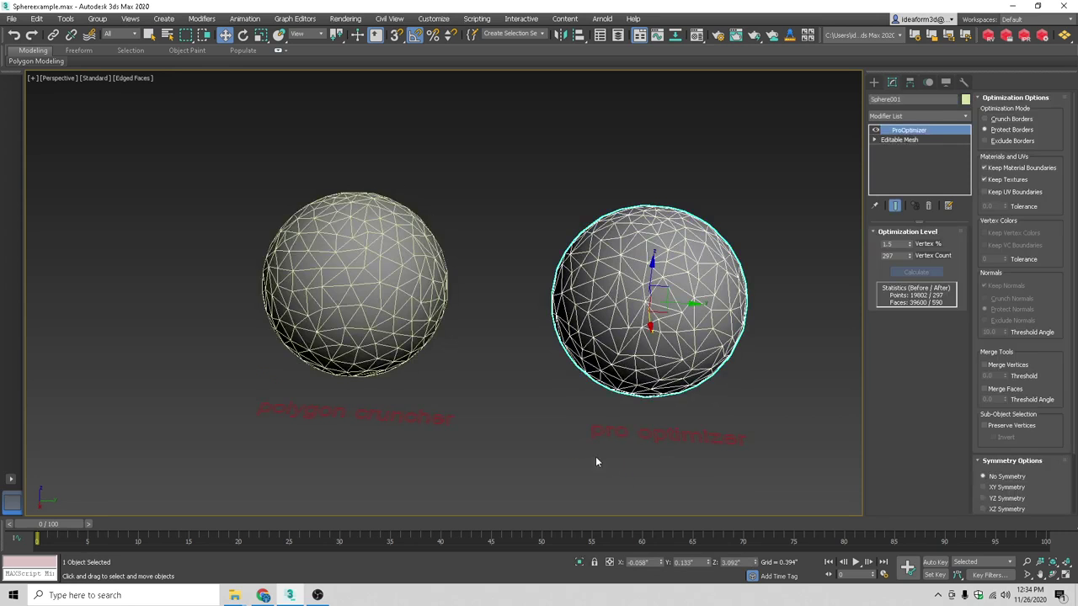
Reassign the blue checker material to both spheres
key("F4")
key("ctrl+a")
key("m")
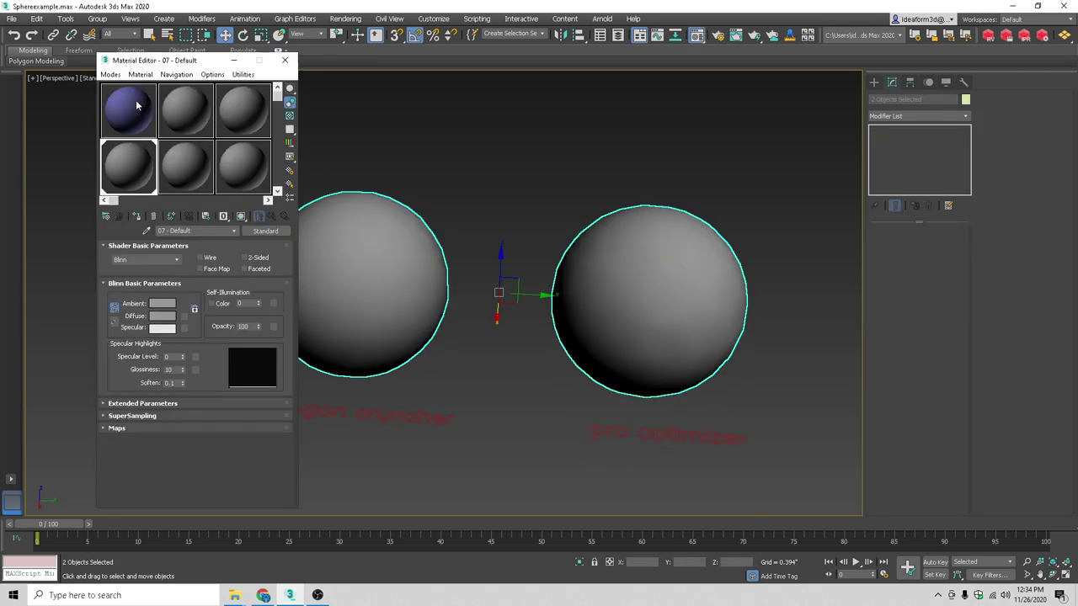
left_click(136, 216)
left_click(286, 60)
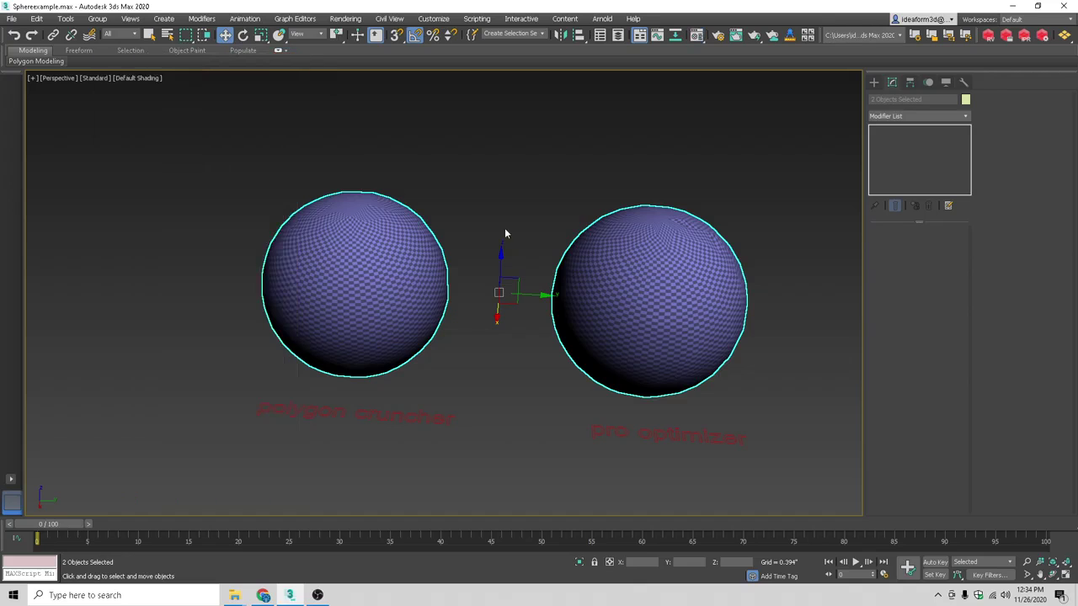
left_click(557, 216)
scroll(565, 261, "up", 5)
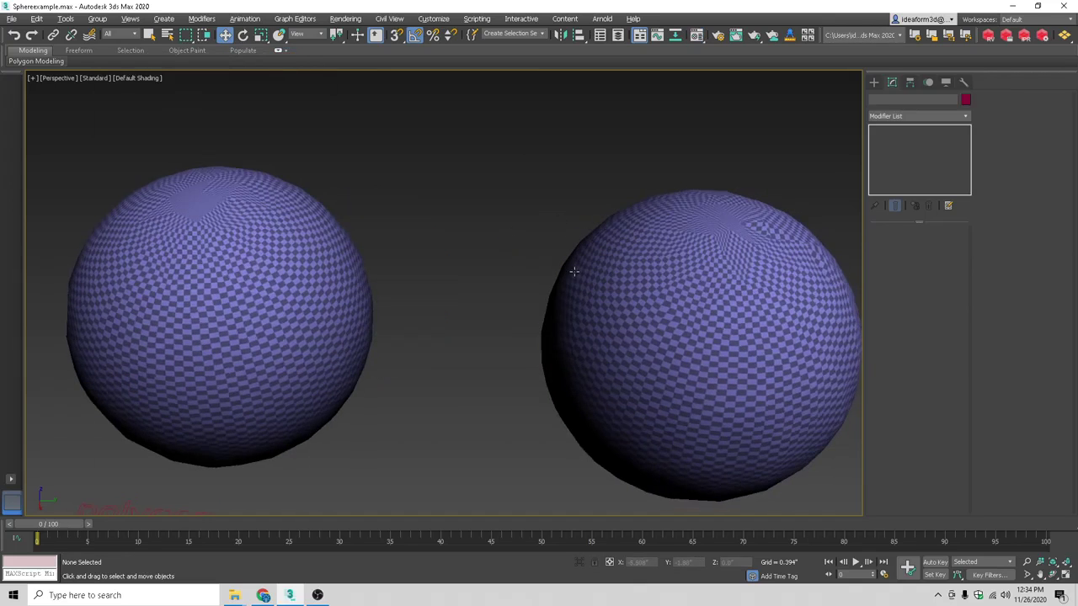
scroll(584, 289, "down", 3)
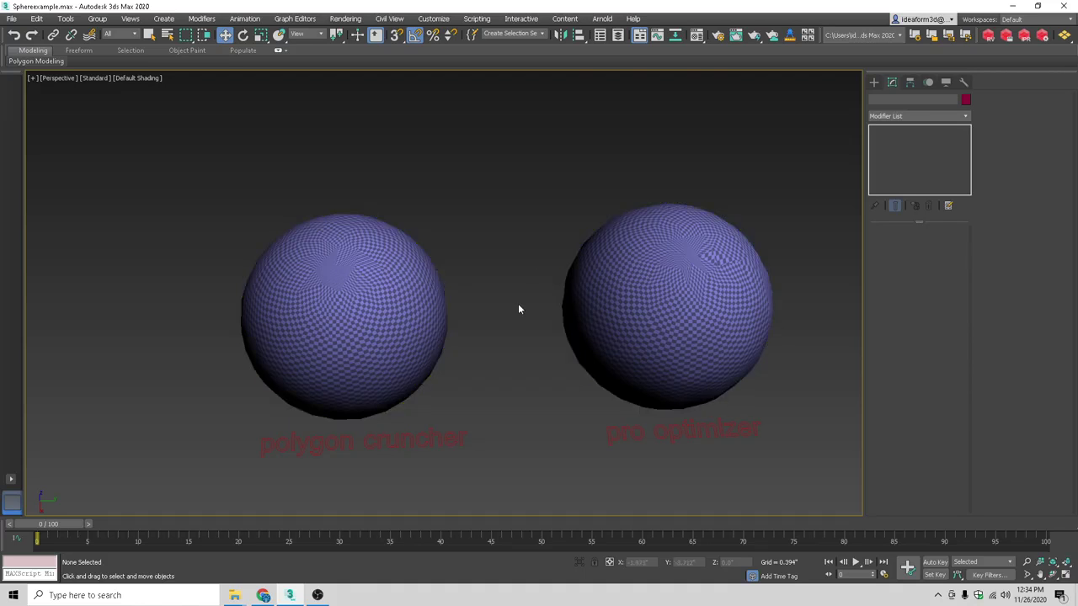
scroll(627, 406, "up", 4)
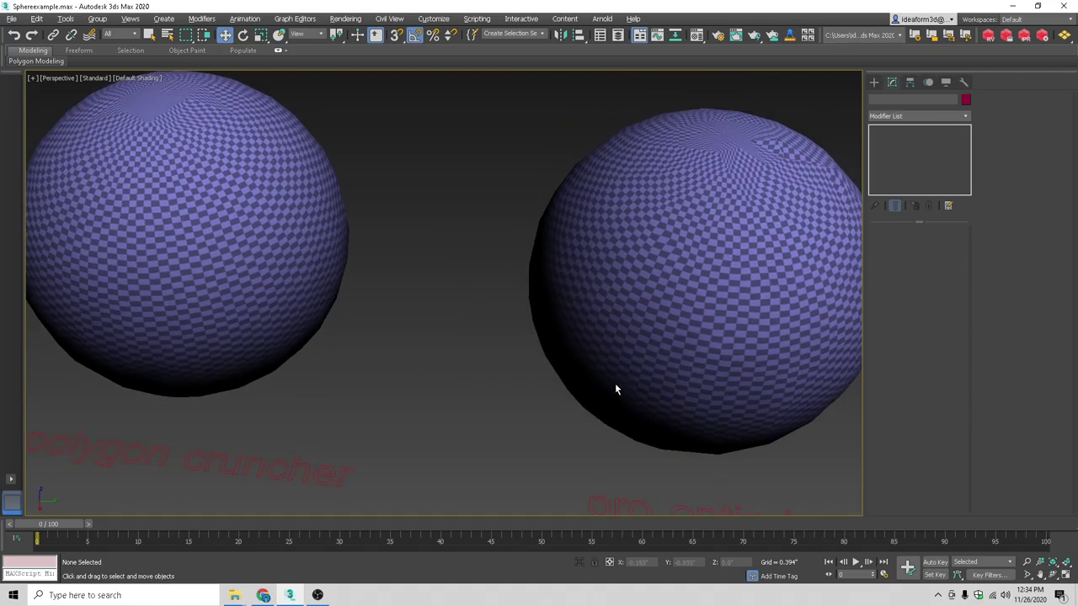
middle_click_drag(609, 360, 630, 356)
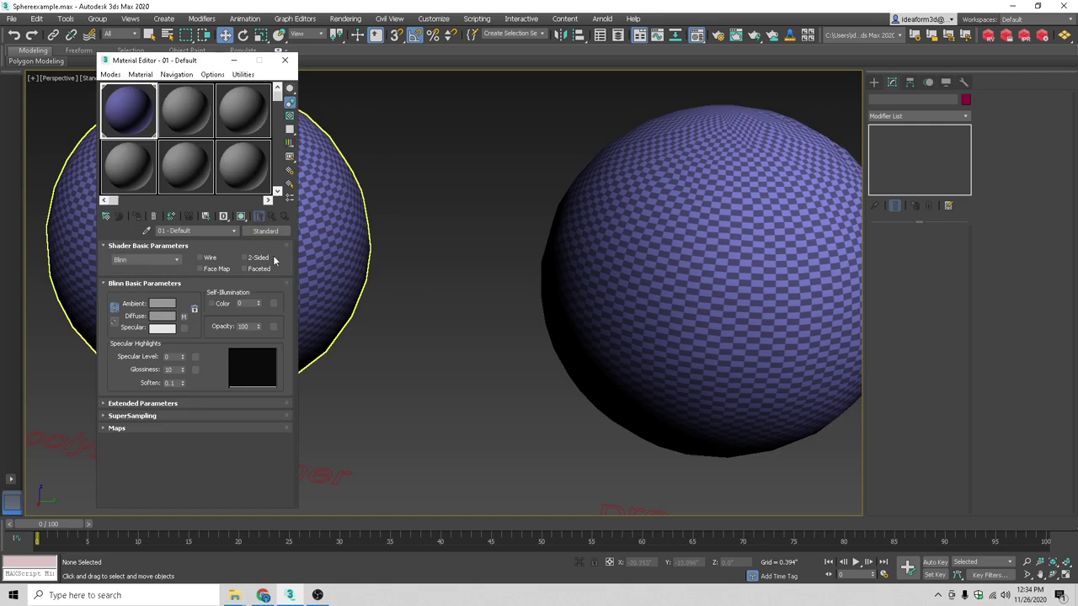
Set the checker material's Self-Illumination to 50
left_click(248, 303)
type("50")
key("Return")
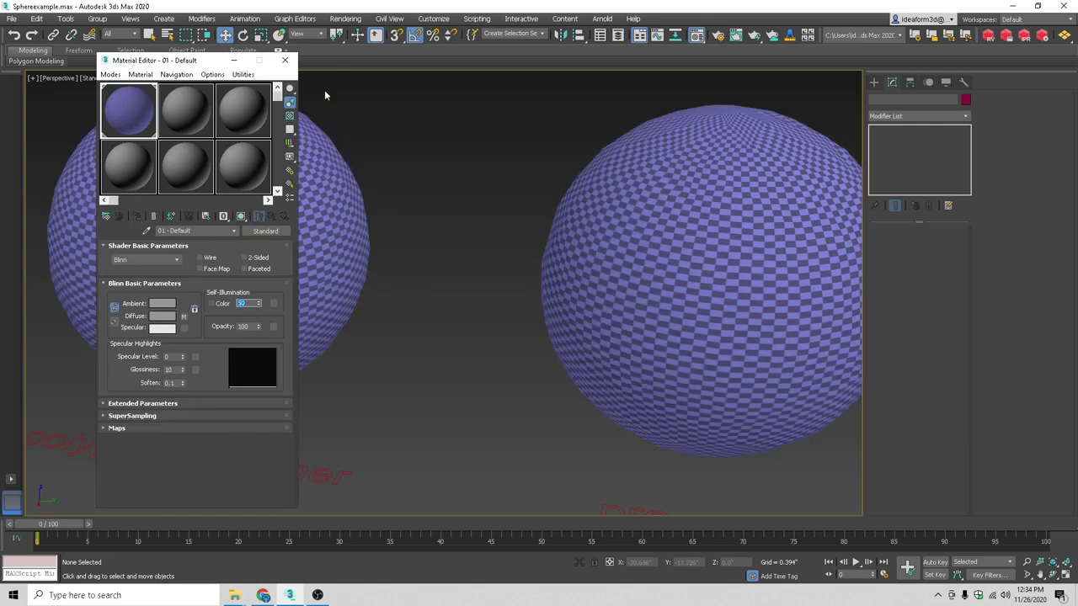
left_click(282, 62)
Orbit around the self-illuminated checker spheres to compare them side by side
scroll(496, 366, "down", 8)
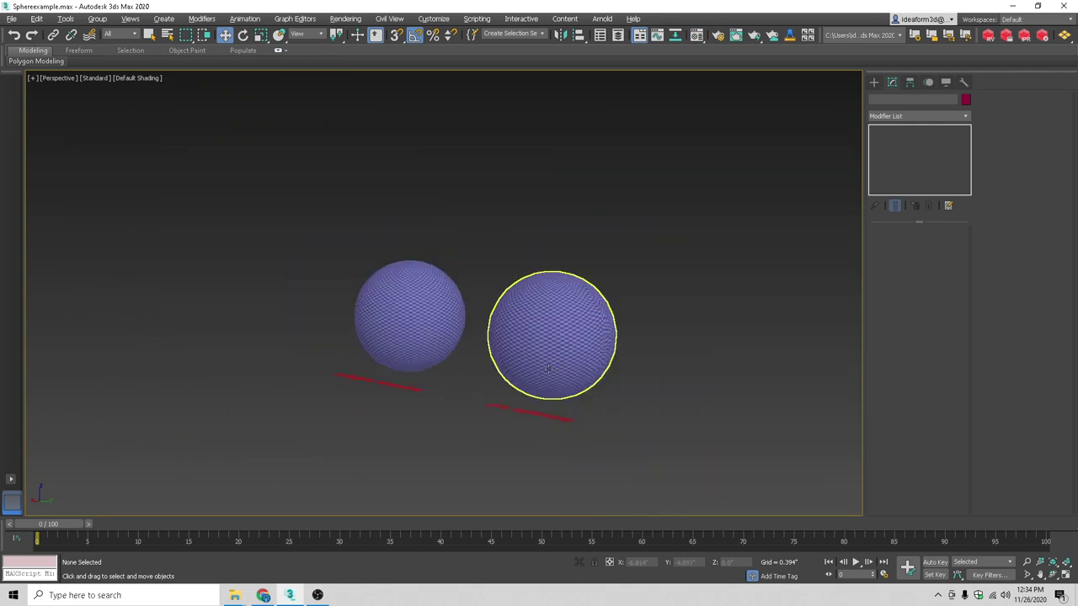
scroll(598, 398, "up", 5)
middle_click_drag(609, 404, 507, 387, "alt")
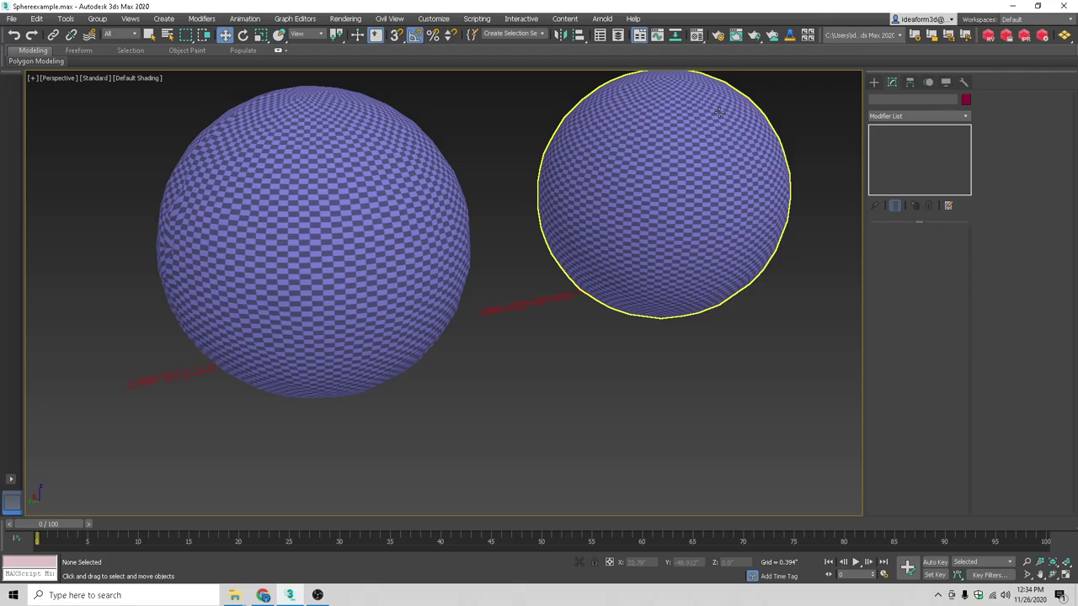
middle_click_drag(633, 163, 649, 226, "alt")
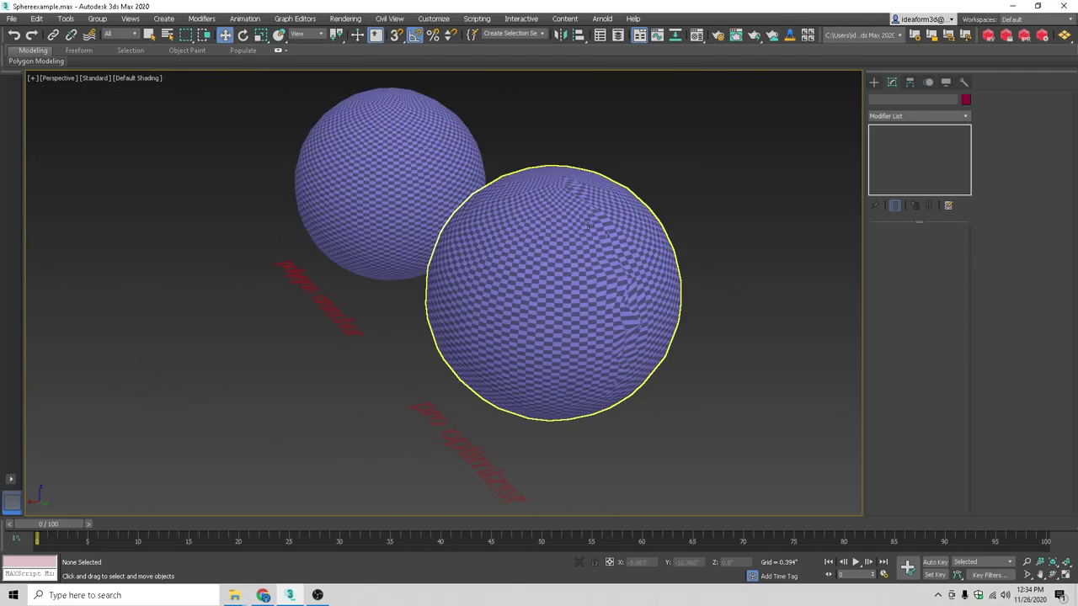
middle_click_drag(438, 211, 252, 231, "alt")
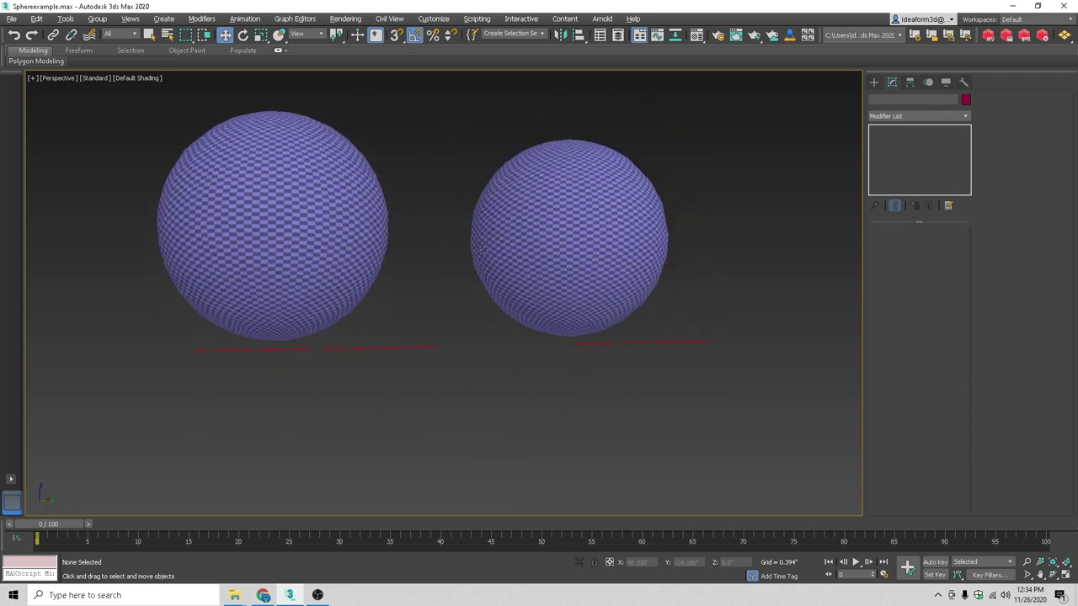
middle_click_drag(370, 218, 486, 348, "alt")
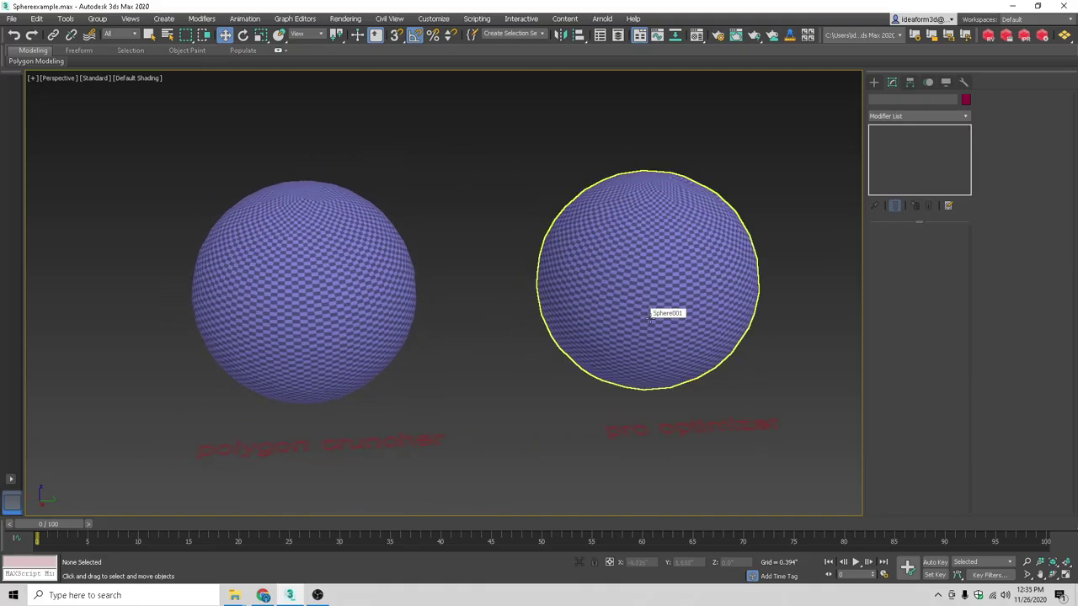
left_click_drag(795, 279, 796, 278)
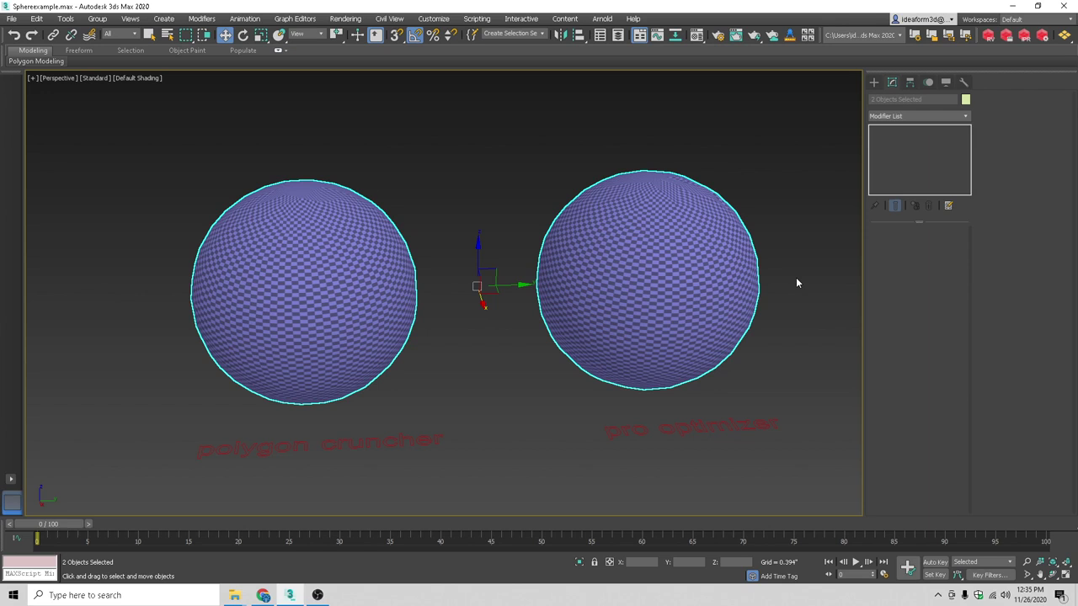
middle_click_drag(780, 277, 574, 291, "alt")
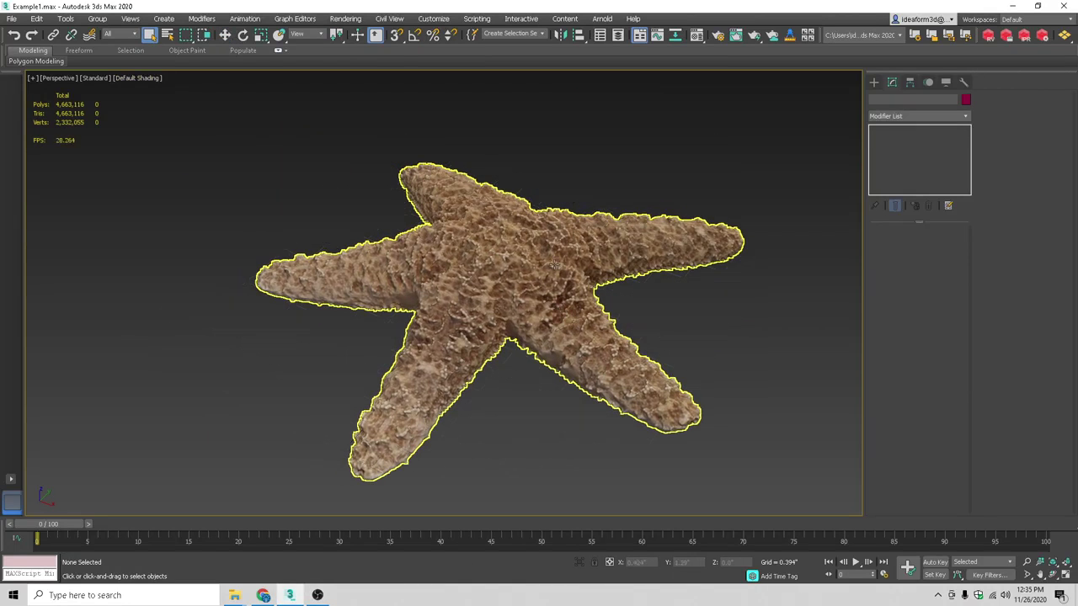
Select the high-res starfish and switch to the Move tool
left_click(555, 265)
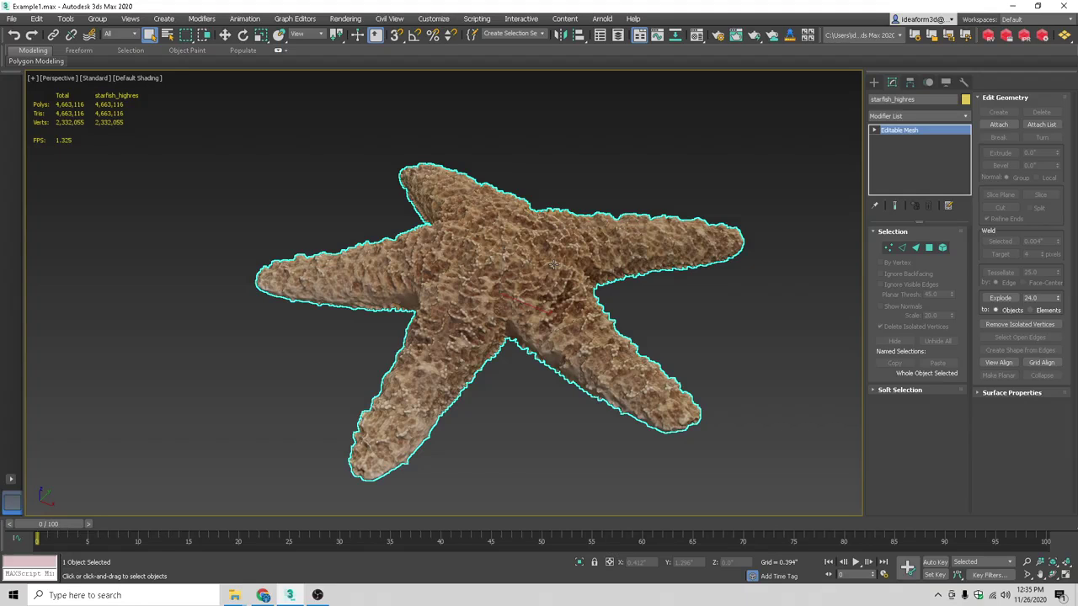
right_click(500, 233)
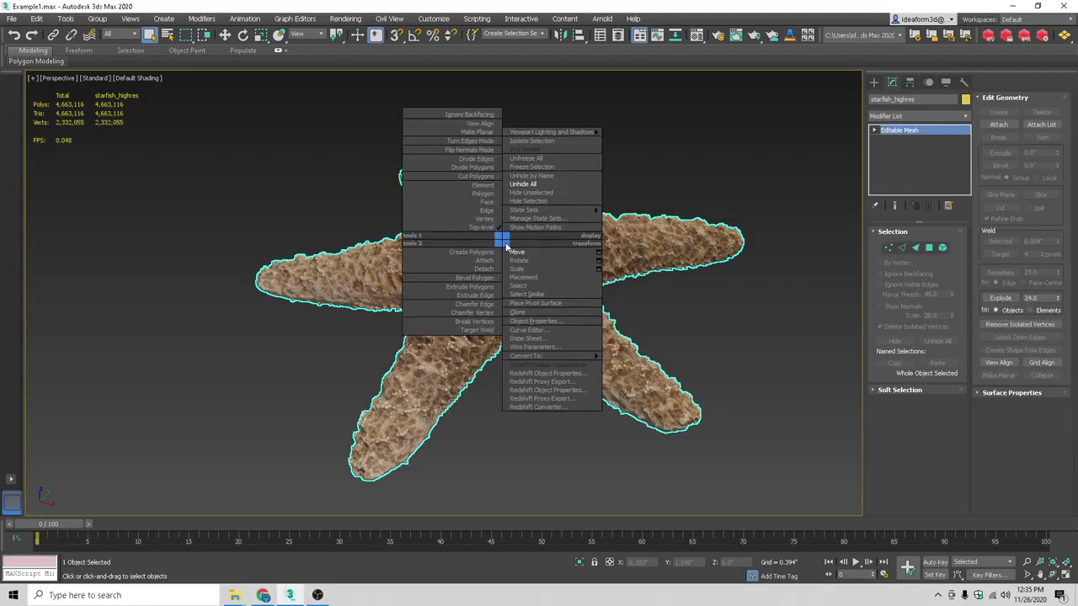
left_click(539, 251)
Export the selected starfish as starfish_highres OBJ into the Polygon Cruncher folder
left_click(12, 19)
mouse_move(76, 185)
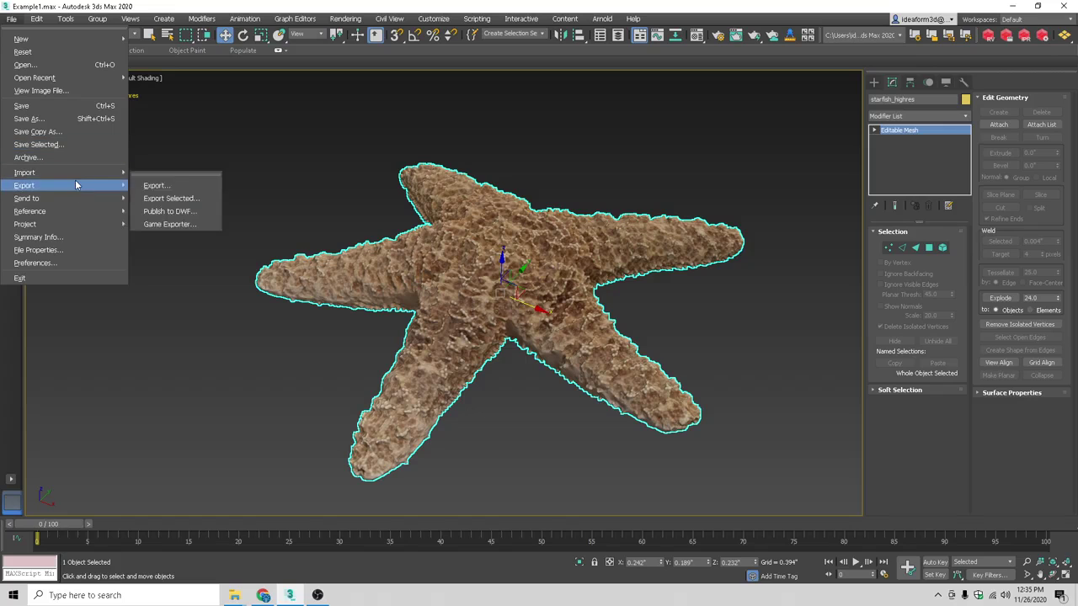
left_click(173, 198)
left_click(31, 124)
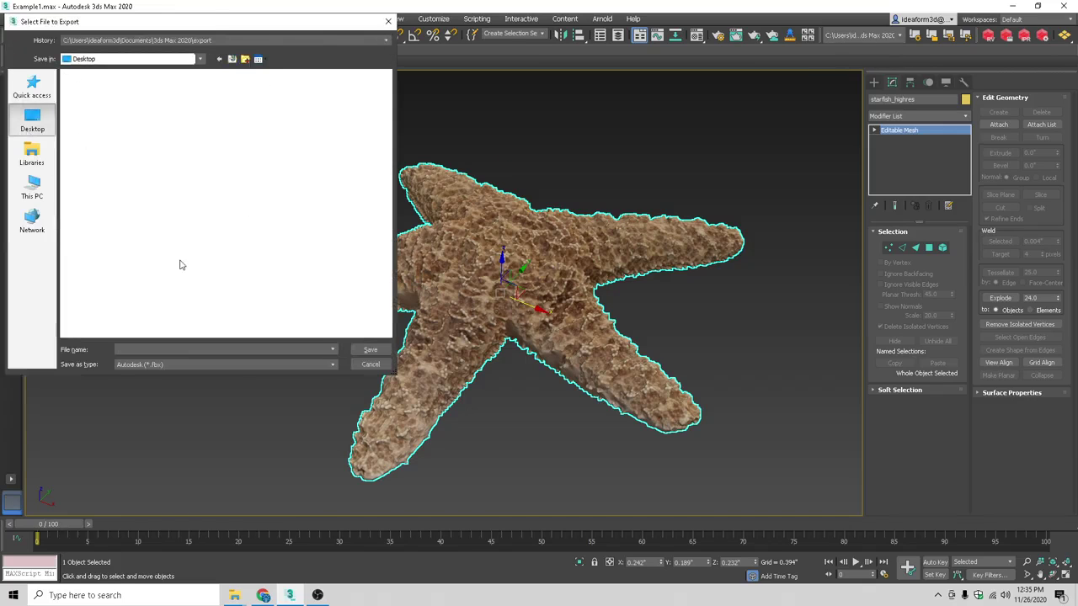
left_click(194, 364)
left_click(196, 447)
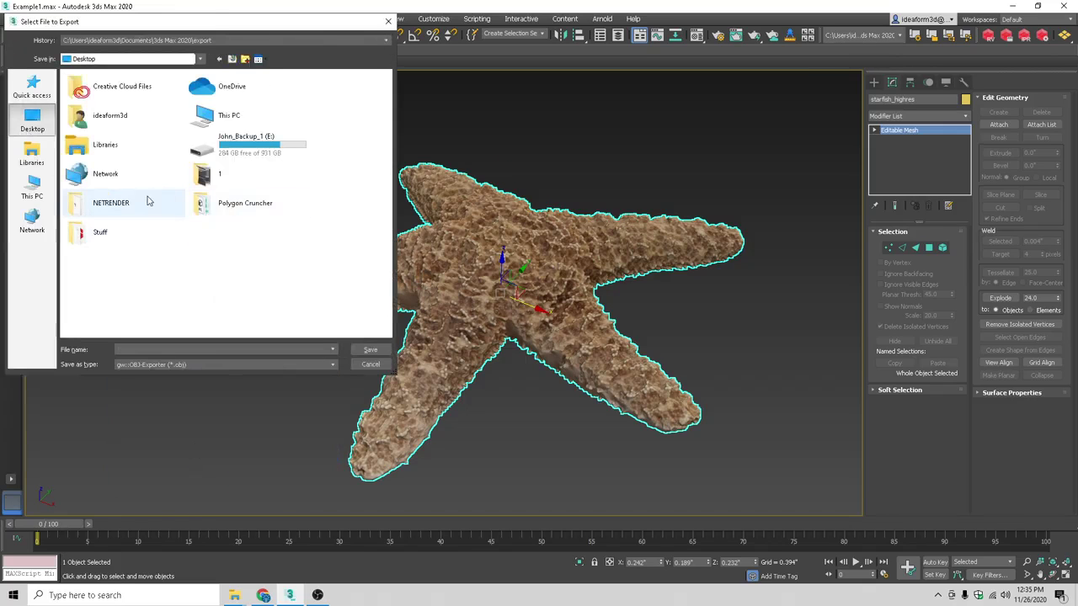
double_click(217, 203)
left_click(91, 105)
key("Tab")
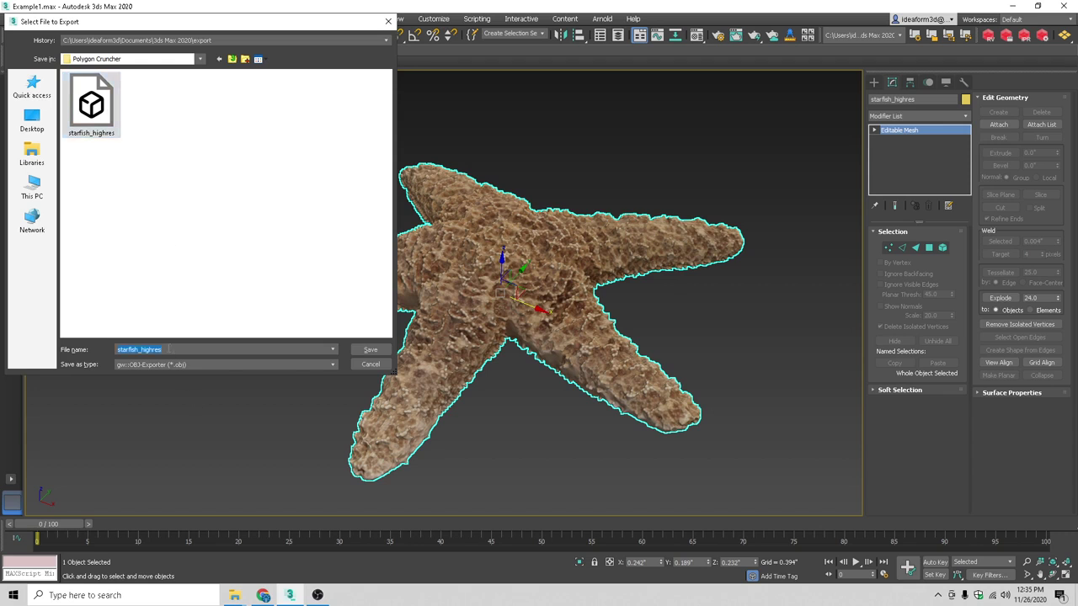
left_click(372, 350)
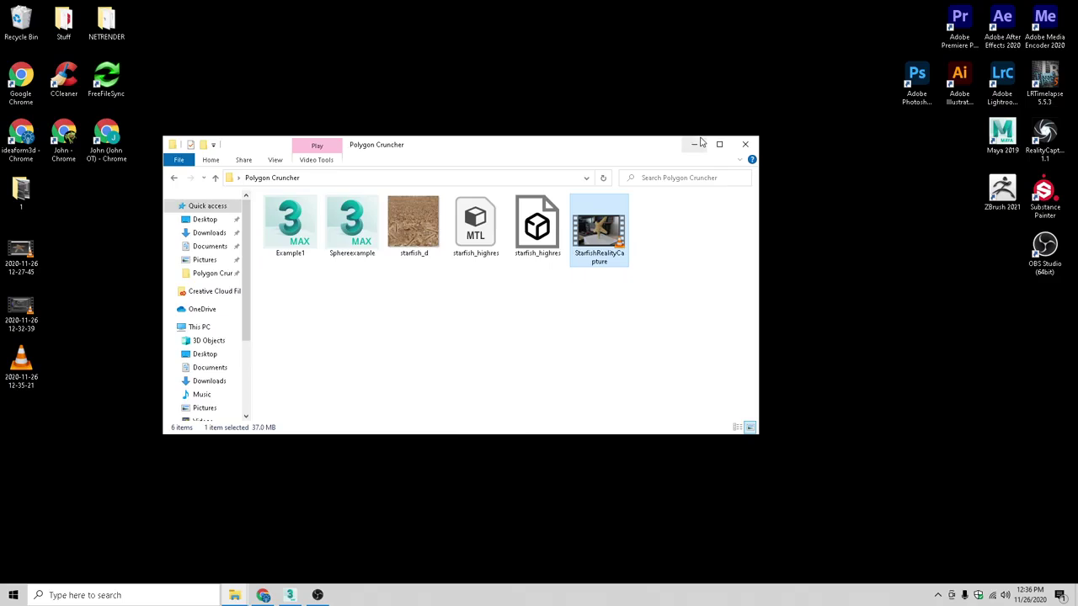
Launch Polygon Cruncher, choose Optimize a File, and load starfish_highres.obj
left_click(693, 144)
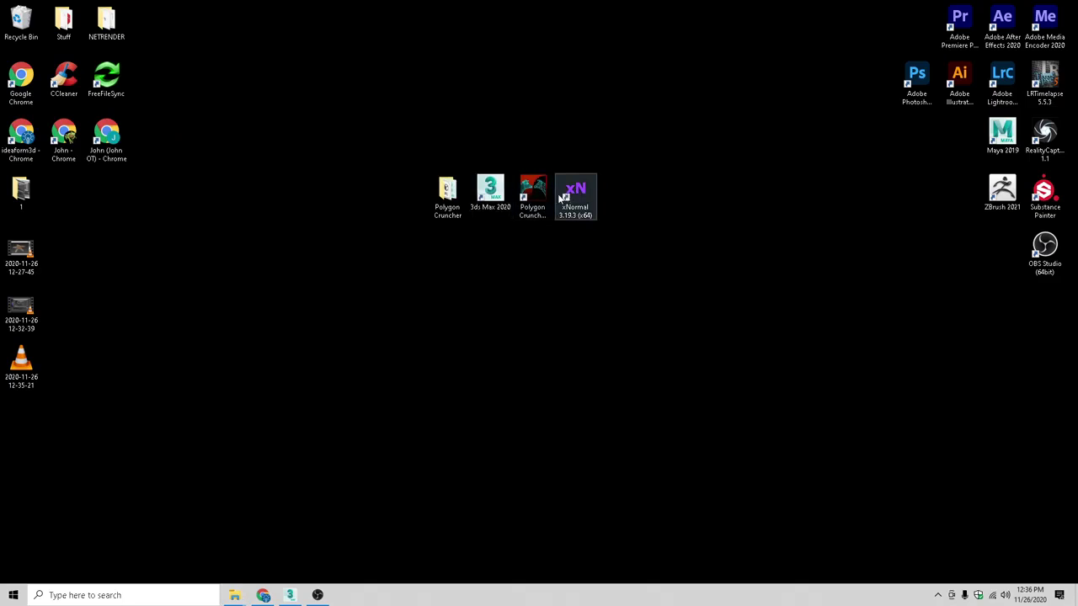
left_click(542, 188)
double_click(542, 196)
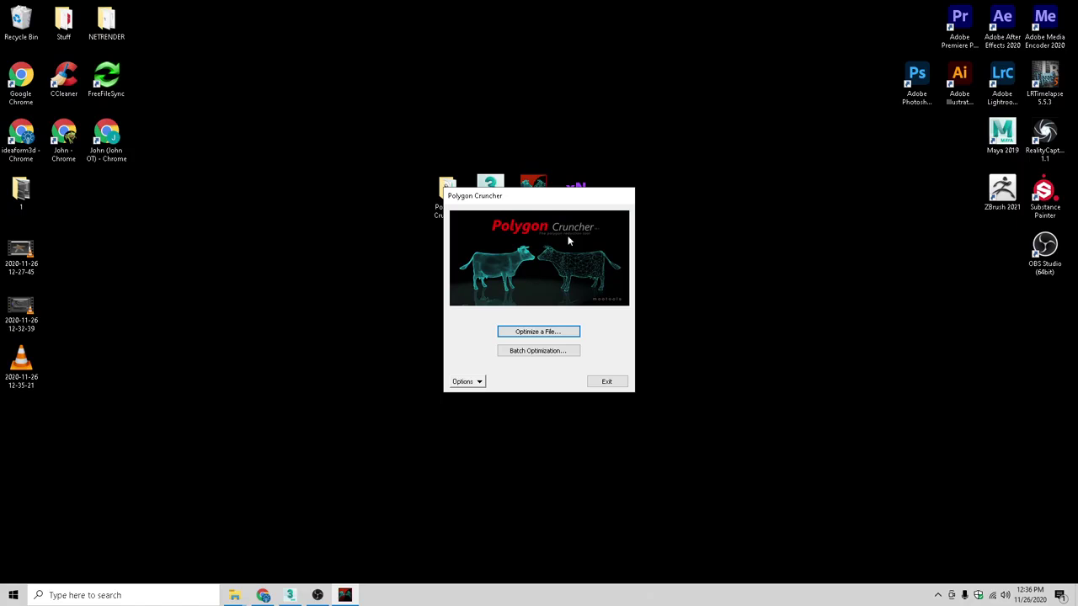
left_click(551, 334)
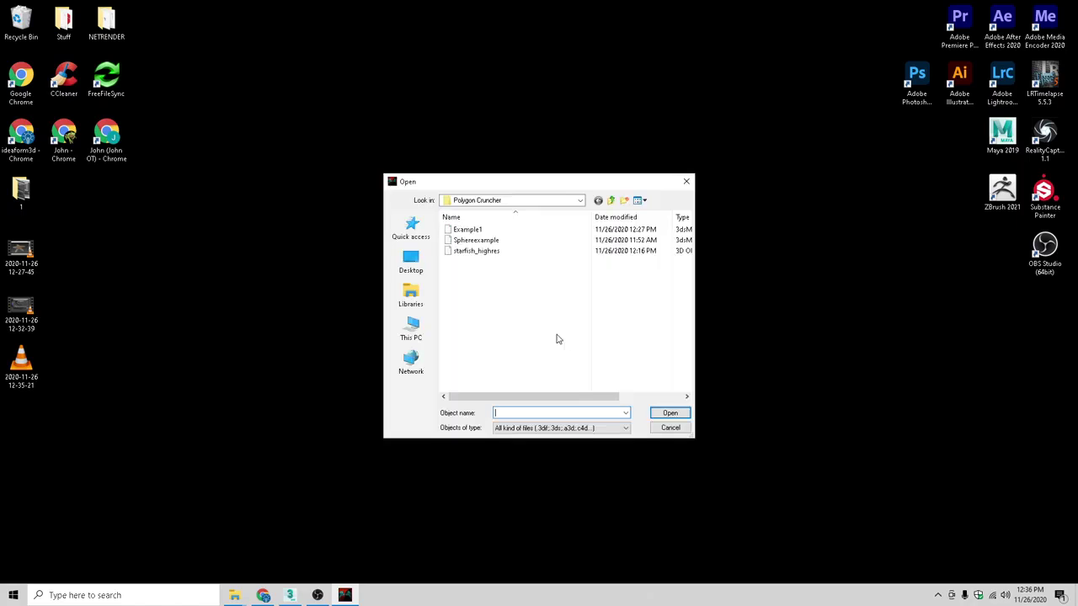
double_click(476, 251)
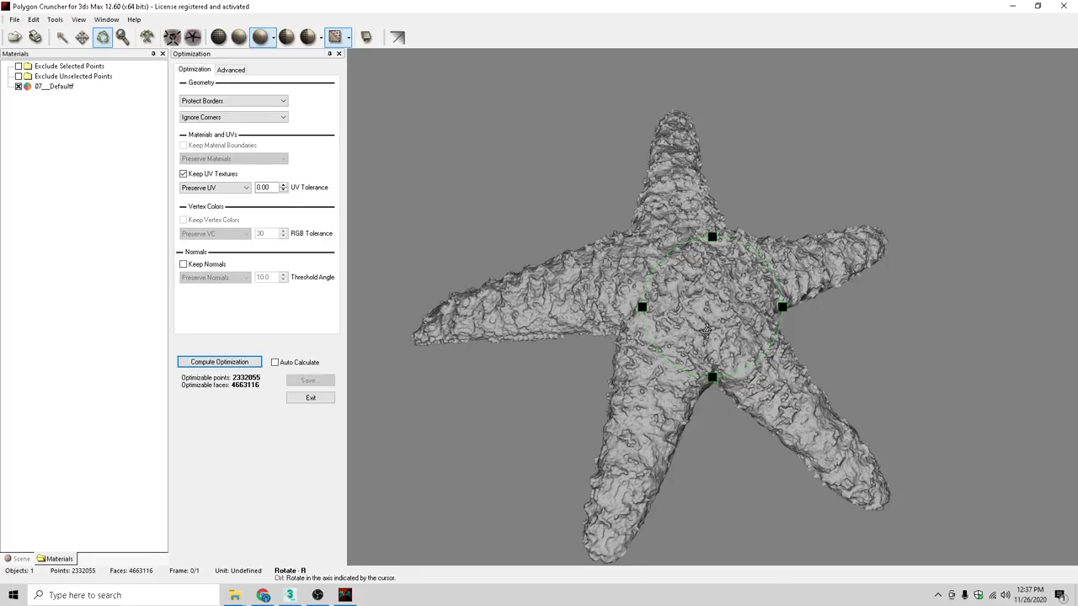
left_click_drag(708, 335, 701, 311)
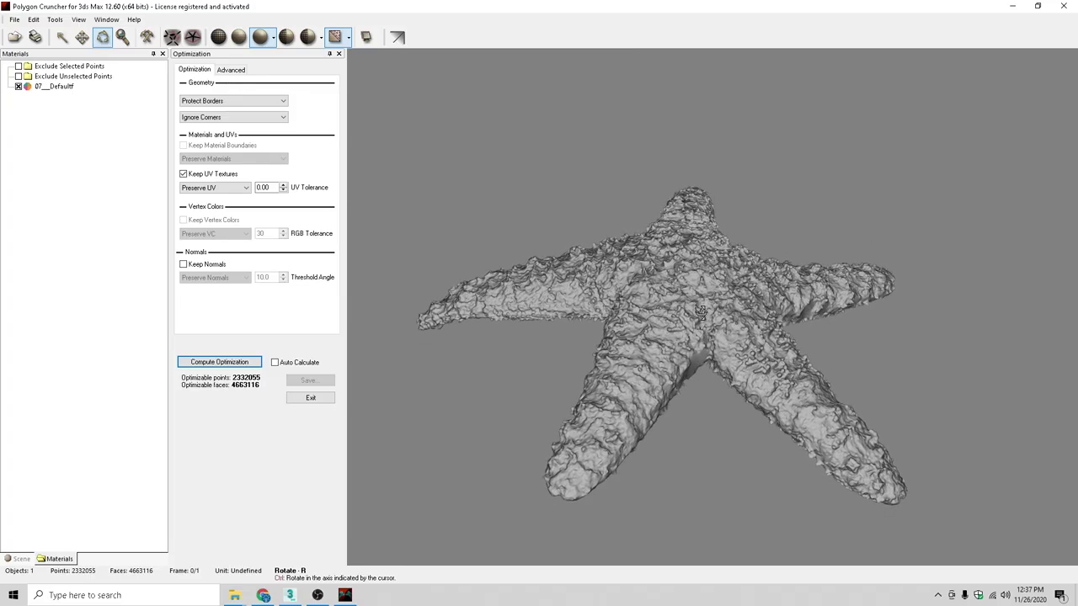
Rotate the starfish view, try Flat then Smooth shading, and compute the optimization
left_click(700, 312)
left_click_drag(715, 340, 711, 364)
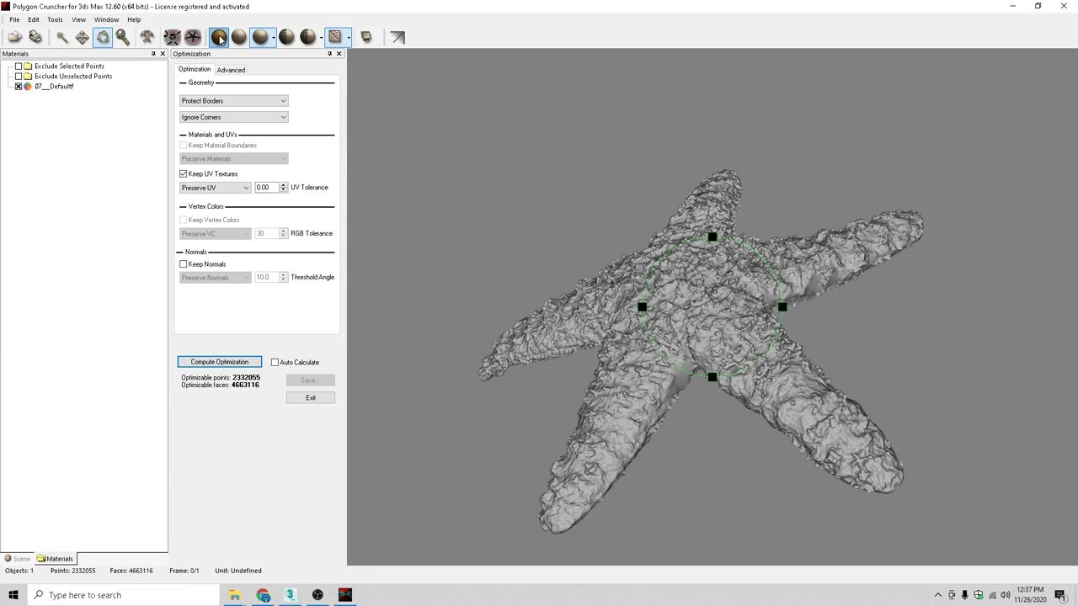
left_click(239, 41)
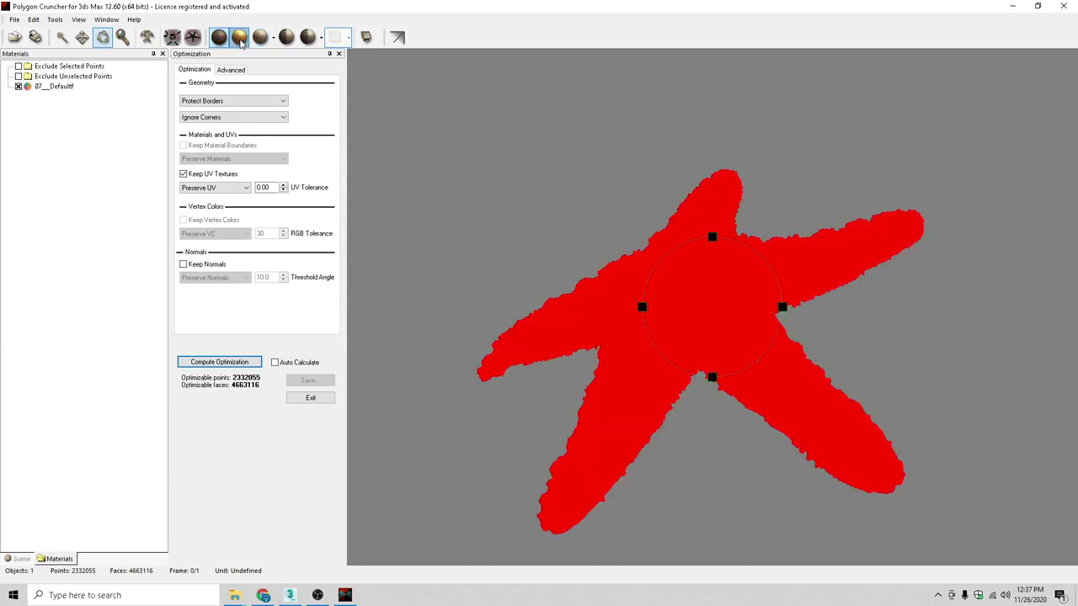
left_click(260, 42)
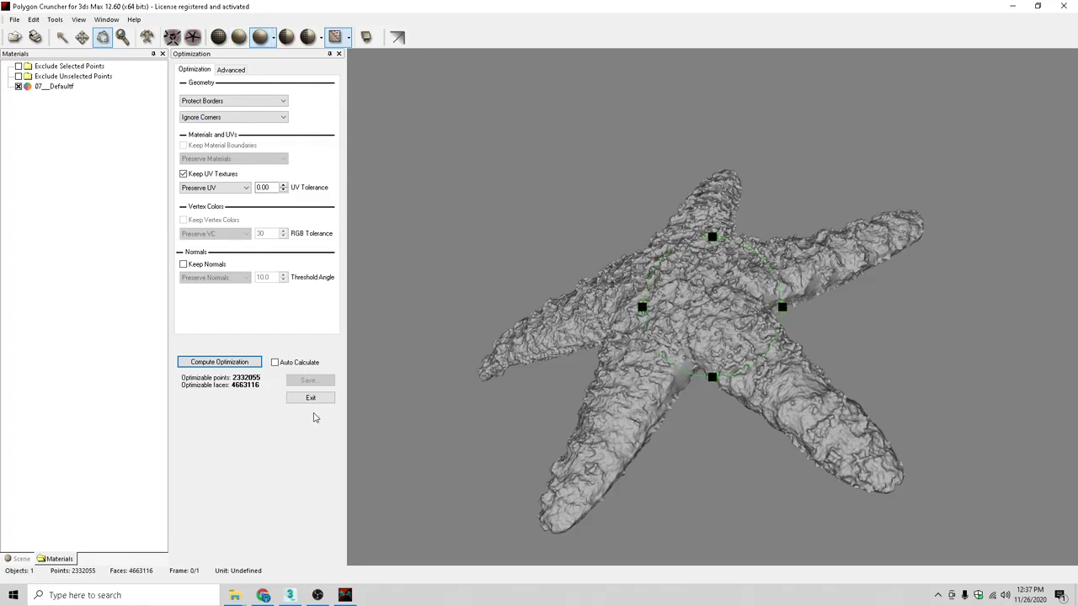
key("r")
left_click_drag(701, 413, 639, 396)
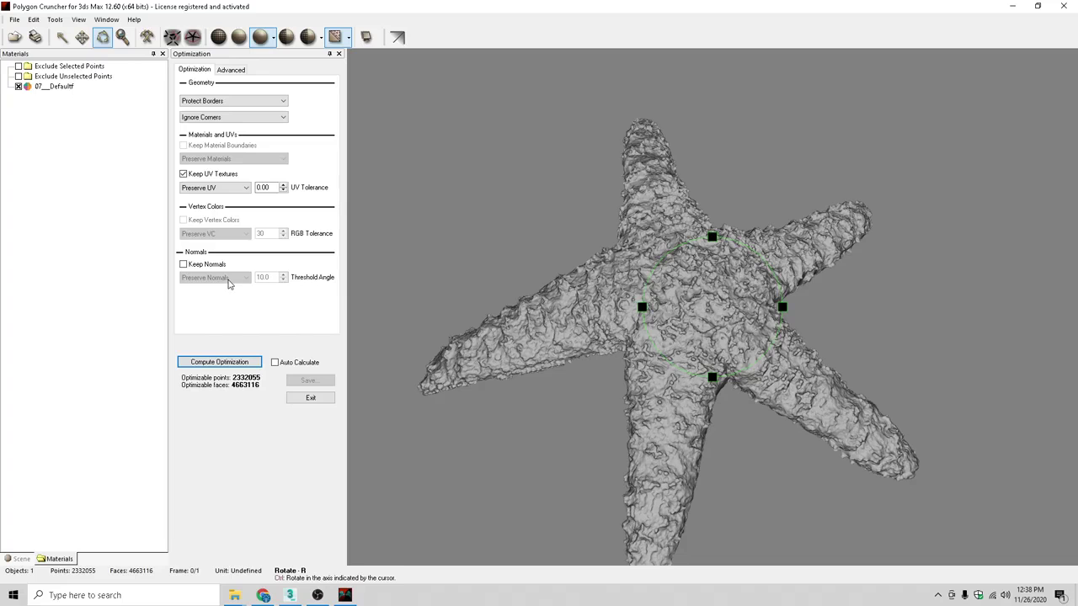
left_click_drag(717, 327, 675, 288)
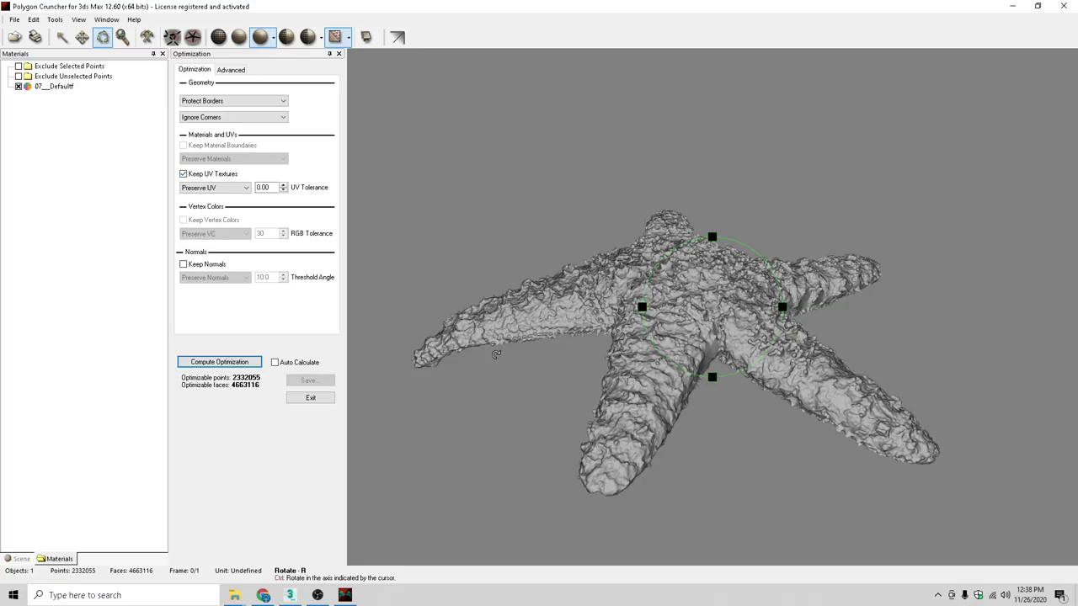
left_click(221, 365)
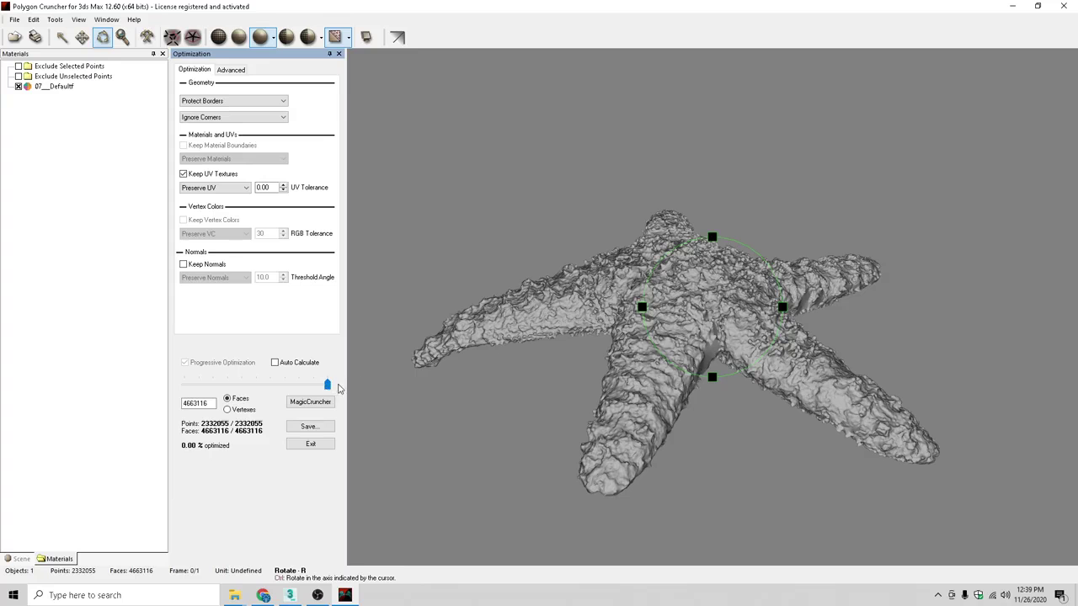
Replace the 4663116 face count with a new target, giving 49,999 faces and 25,021 points
left_click_drag(693, 313, 640, 333)
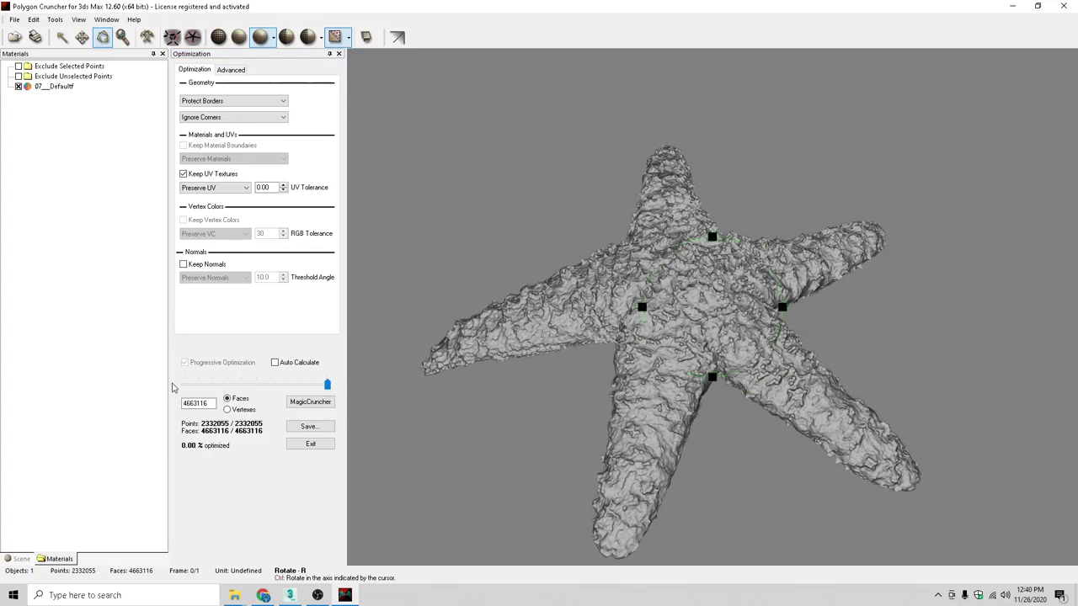
left_click(207, 402)
double_click(197, 403)
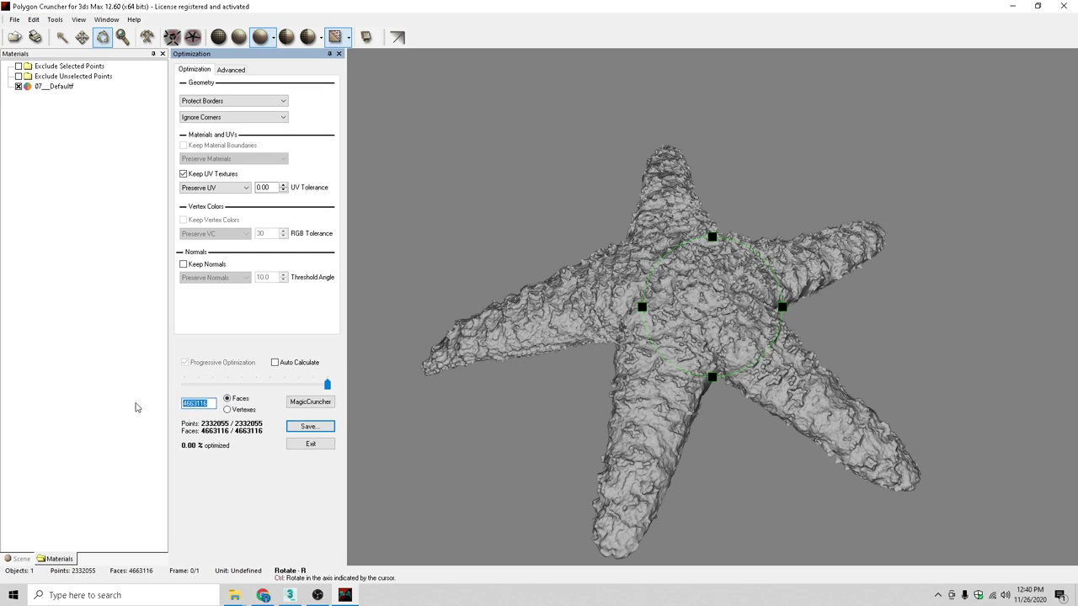
type("50")
key("Return")
left_click_drag(665, 337, 712, 312)
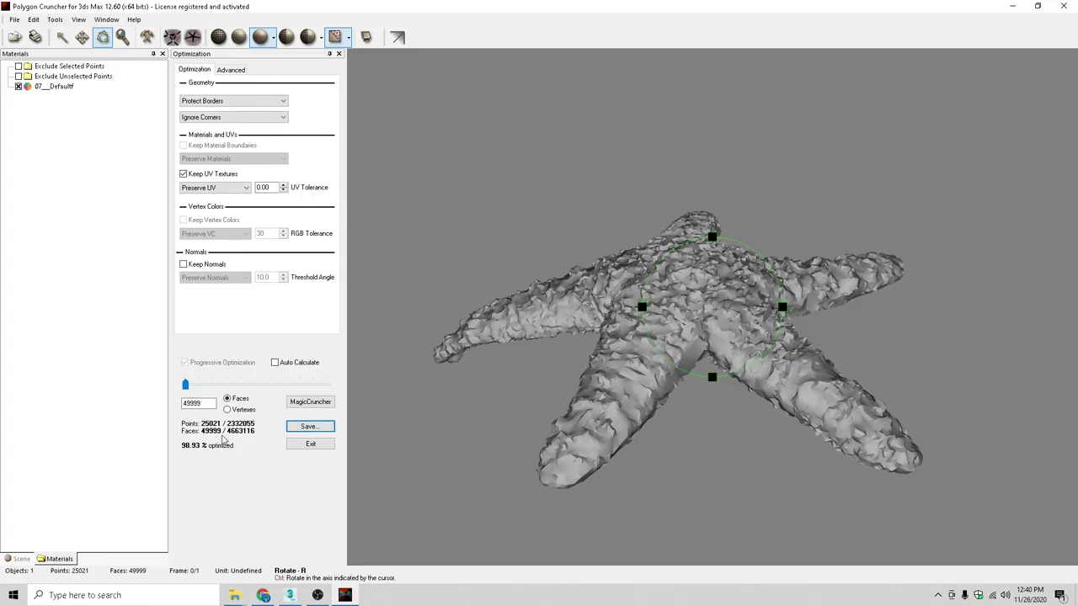
left_click_drag(699, 350, 720, 235)
left_click_drag(708, 278, 701, 302)
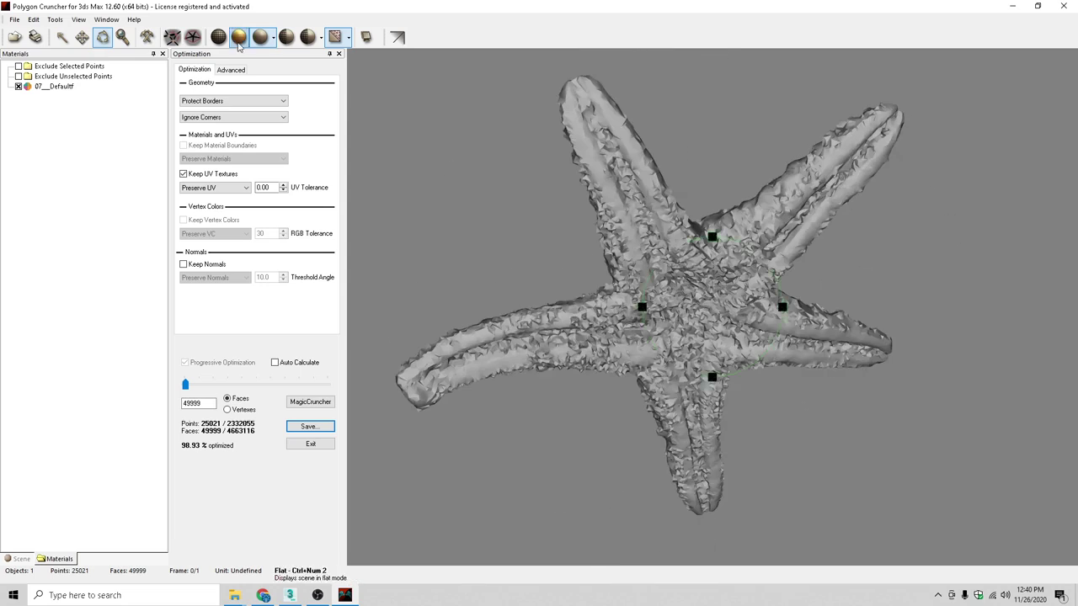
left_click(286, 36)
scroll(737, 318, "up", 2)
left_click_drag(737, 318, 749, 349)
left_click(257, 38)
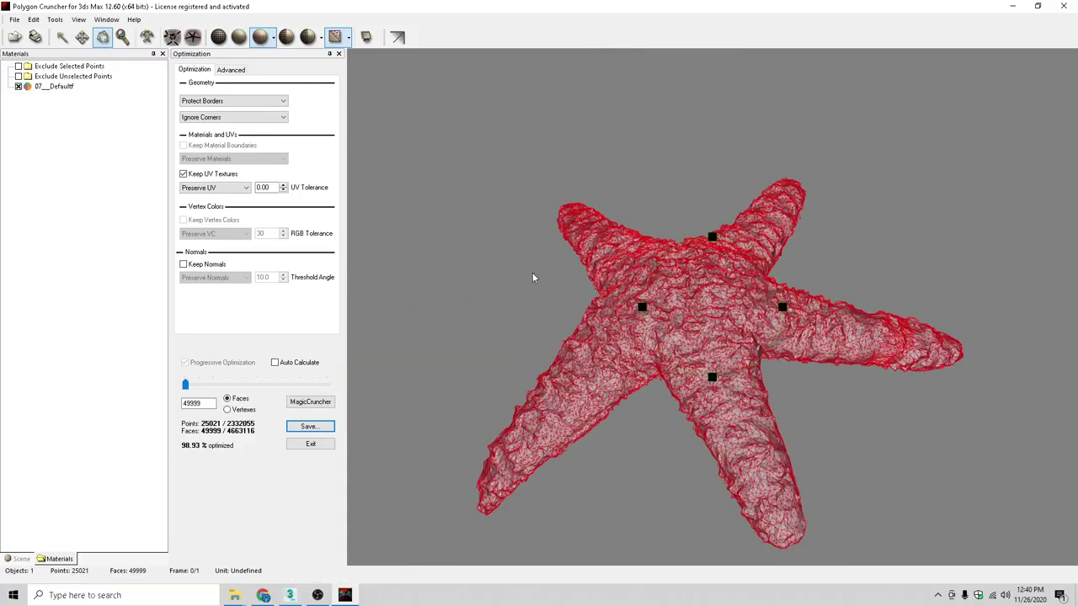
left_click_drag(532, 272, 716, 328)
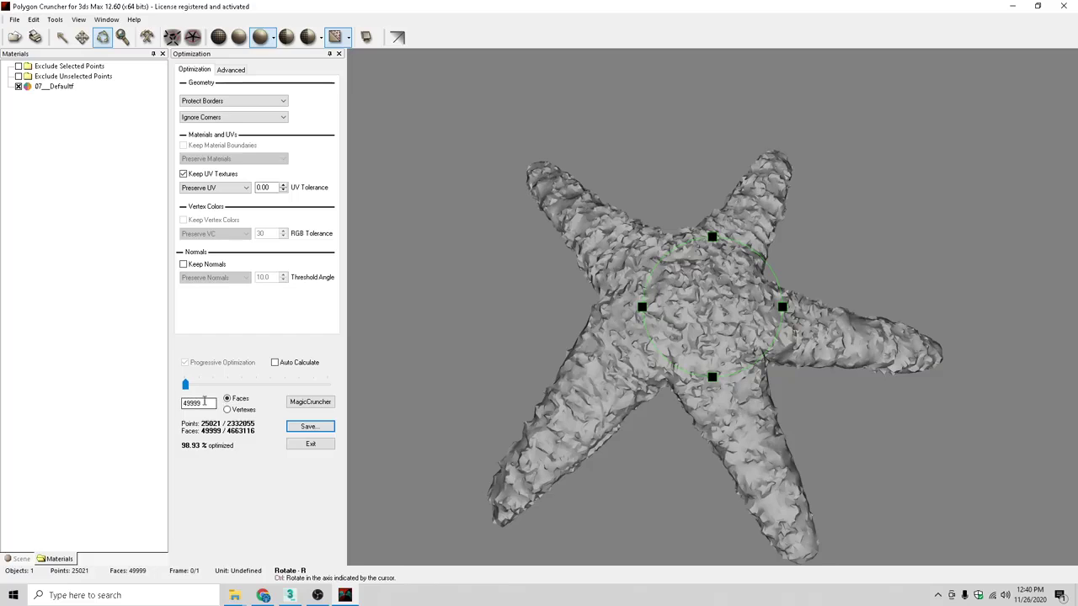
Reduce the Faces target to 499, orbit the result, then lower it to 200
double_click(204, 404)
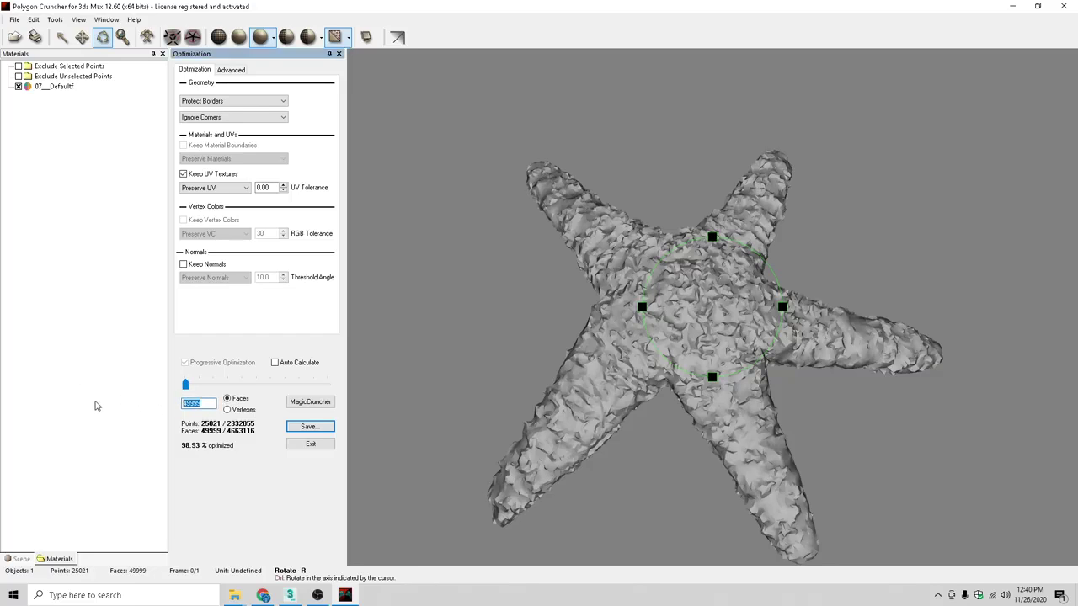
type("500")
key("Return")
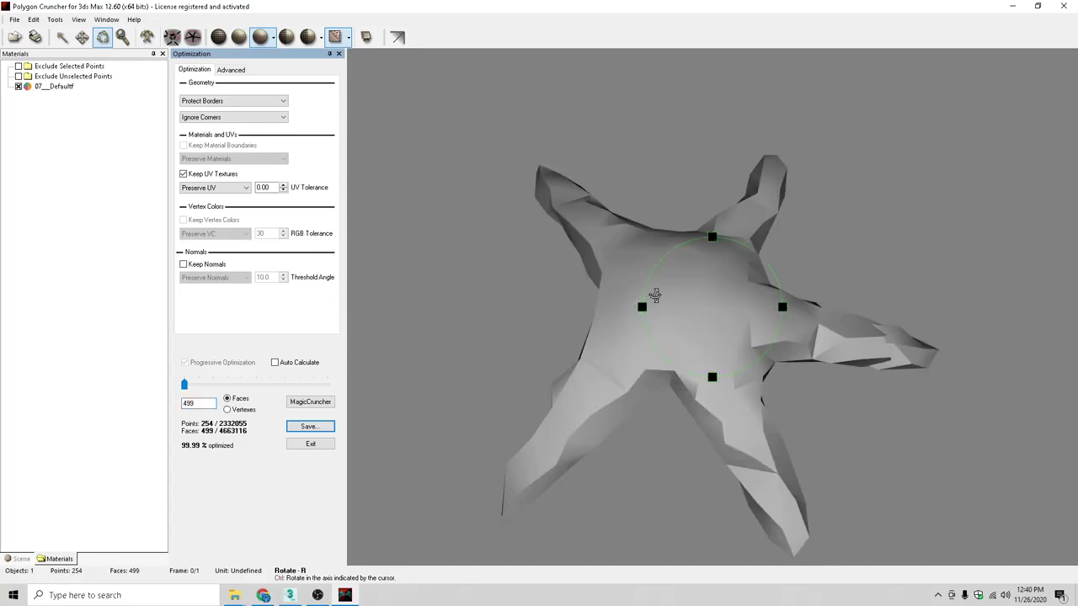
left_click_drag(734, 304, 722, 347)
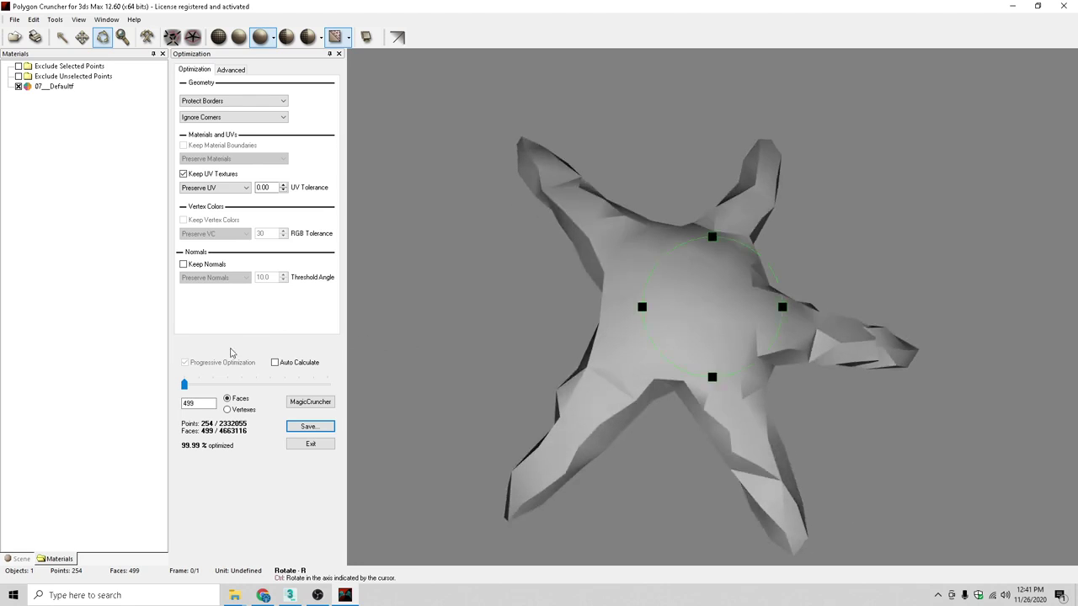
left_click(185, 403)
left_click_drag(208, 401, 143, 404)
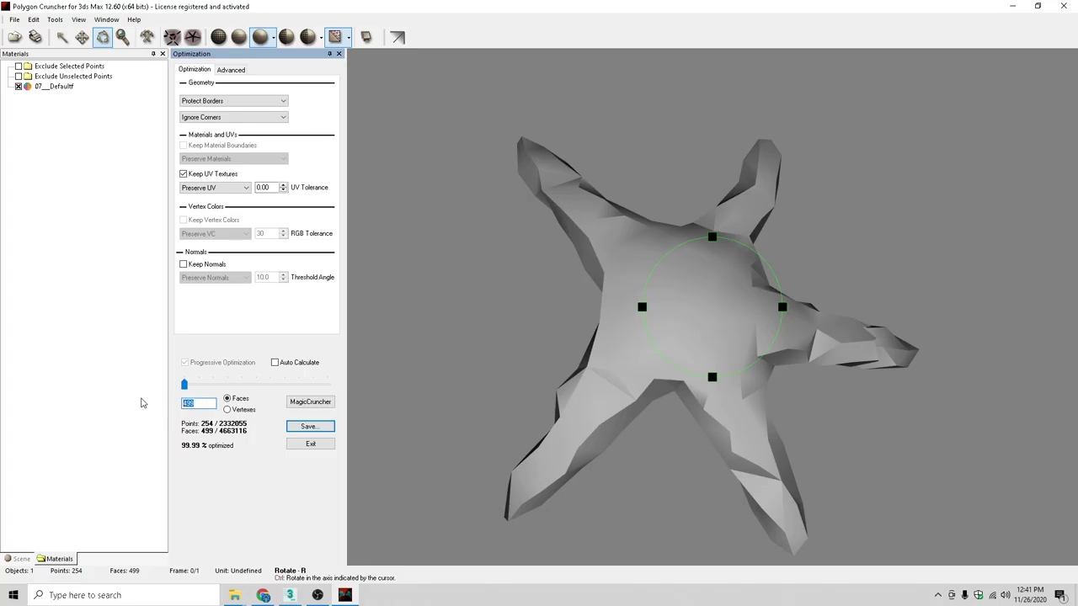
type("200")
key("Return")
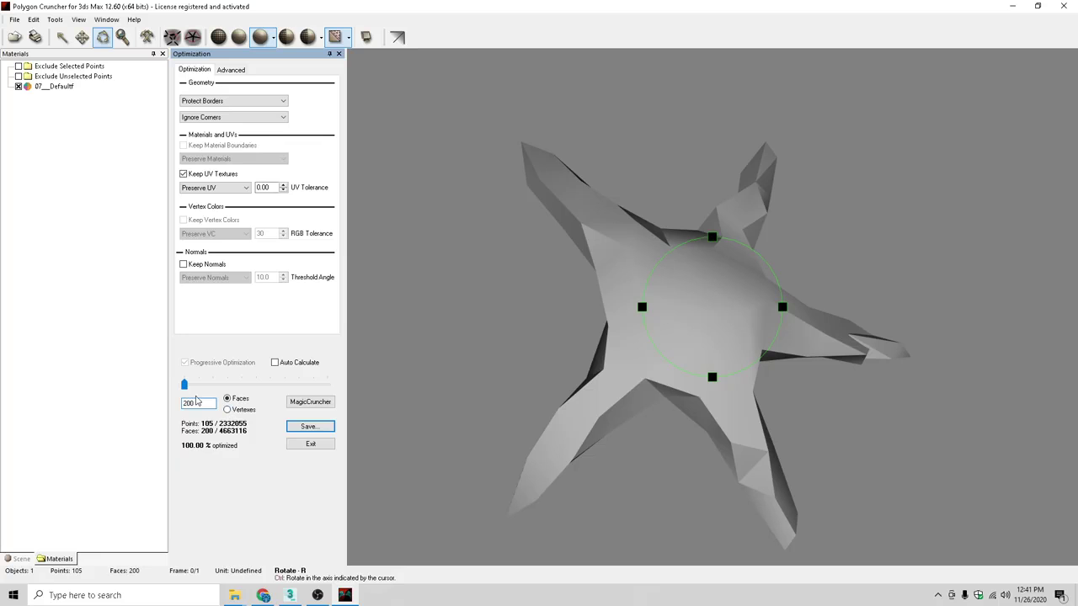
Raise the Faces target to 2500 and rotate the starfish to inspect it
left_click_drag(202, 402, 178, 403)
type("2500")
key("Return")
mouse_move(702, 326)
left_mouse_down()
mouse_move(660, 341)
mouse_move(694, 337)
left_mouse_up()
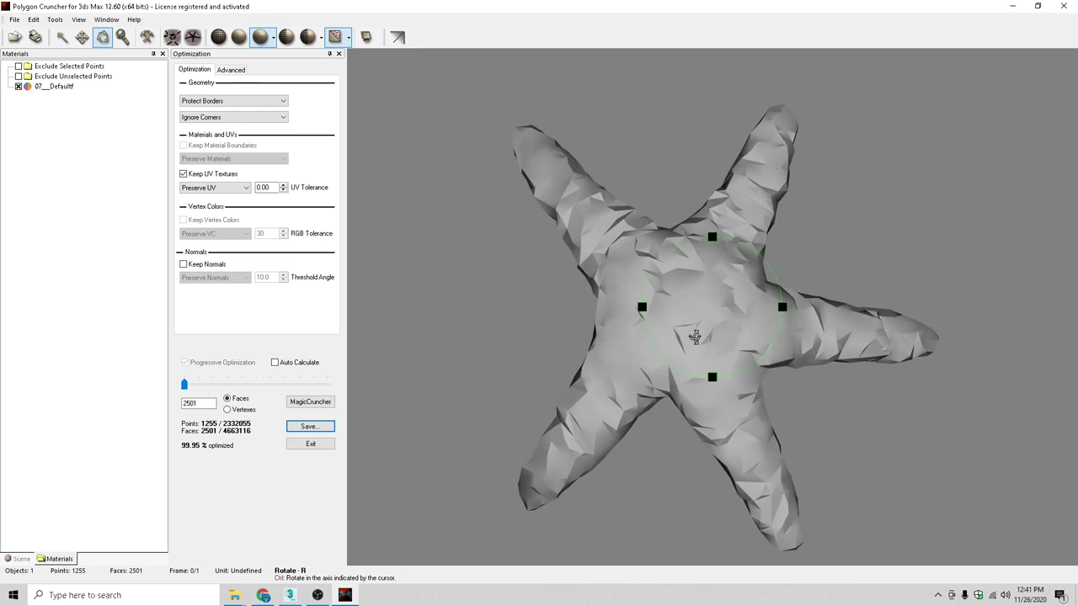
left_click_drag(695, 337, 702, 321)
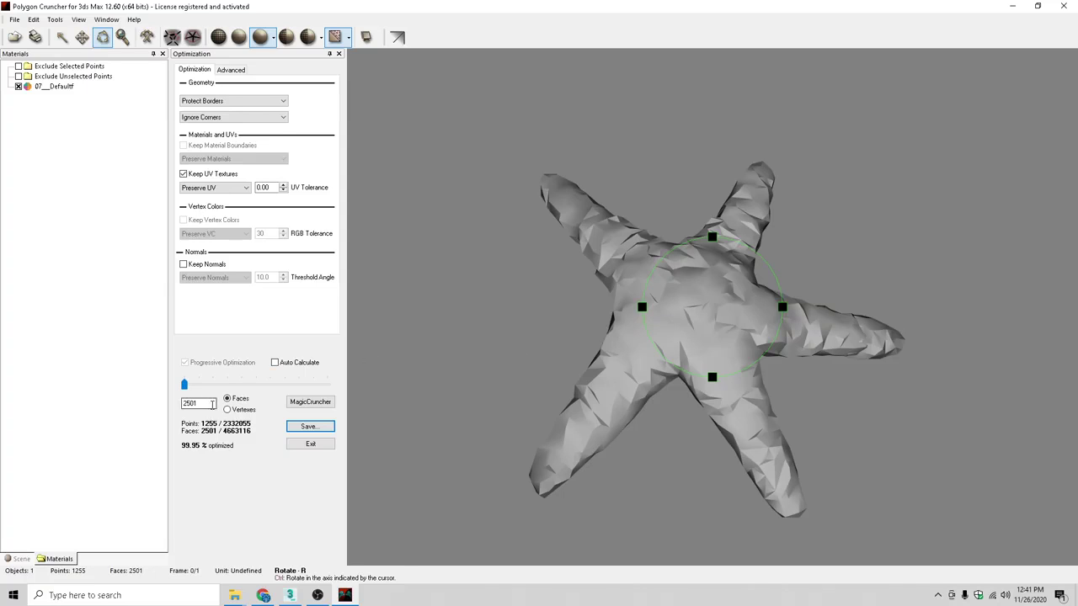
Set the Faces target to 8000 and orbit to check the denser starfish's detail
left_click(184, 403)
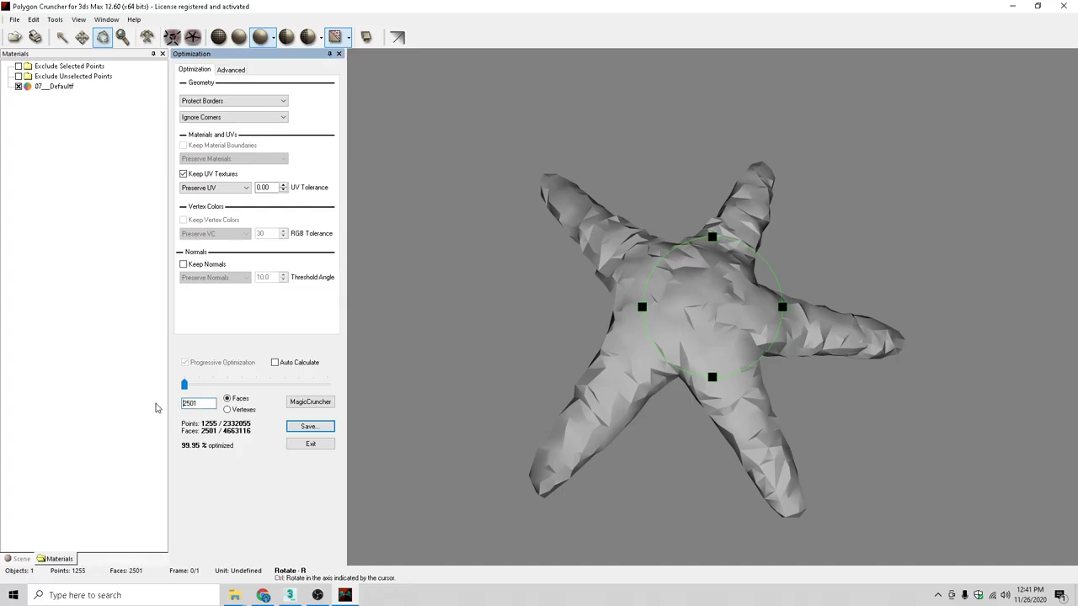
left_click_drag(213, 402, 150, 405)
type("8000")
key("Return")
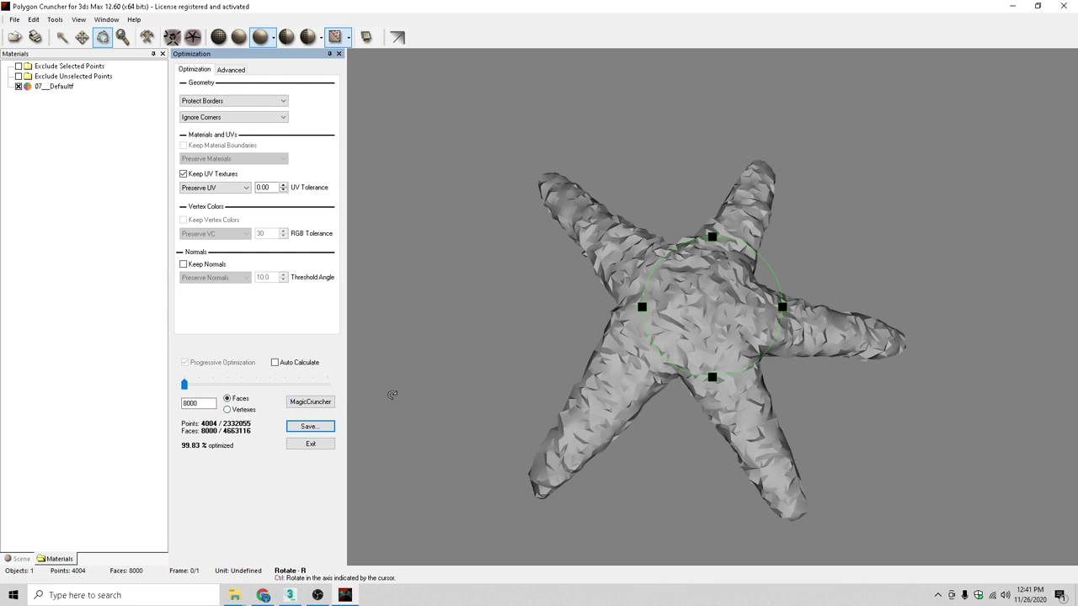
left_click_drag(718, 334, 712, 360)
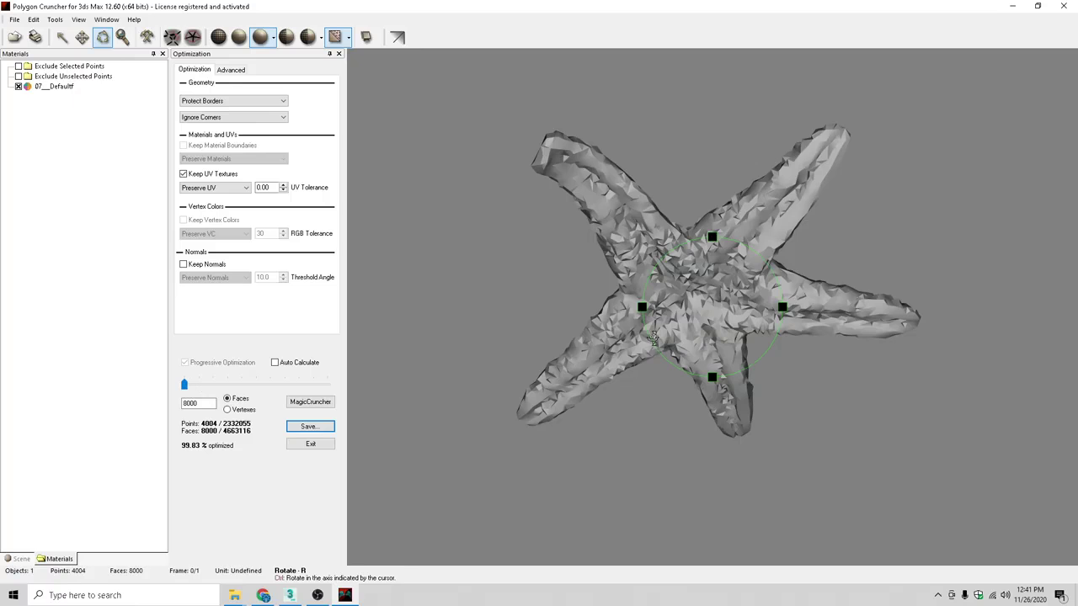
left_click_drag(713, 278, 739, 370)
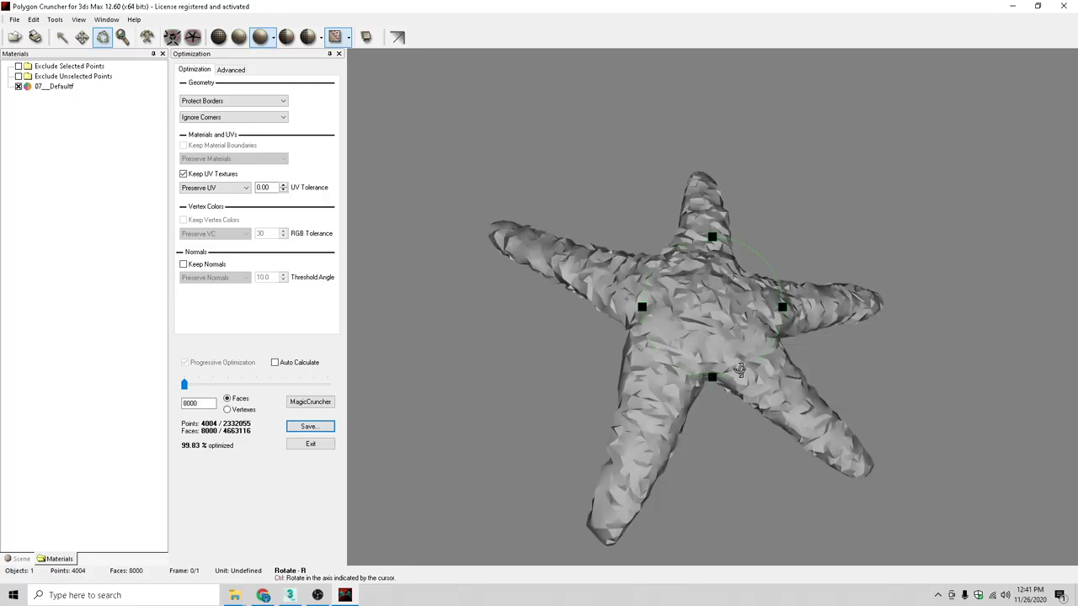
left_click_drag(736, 310, 732, 332)
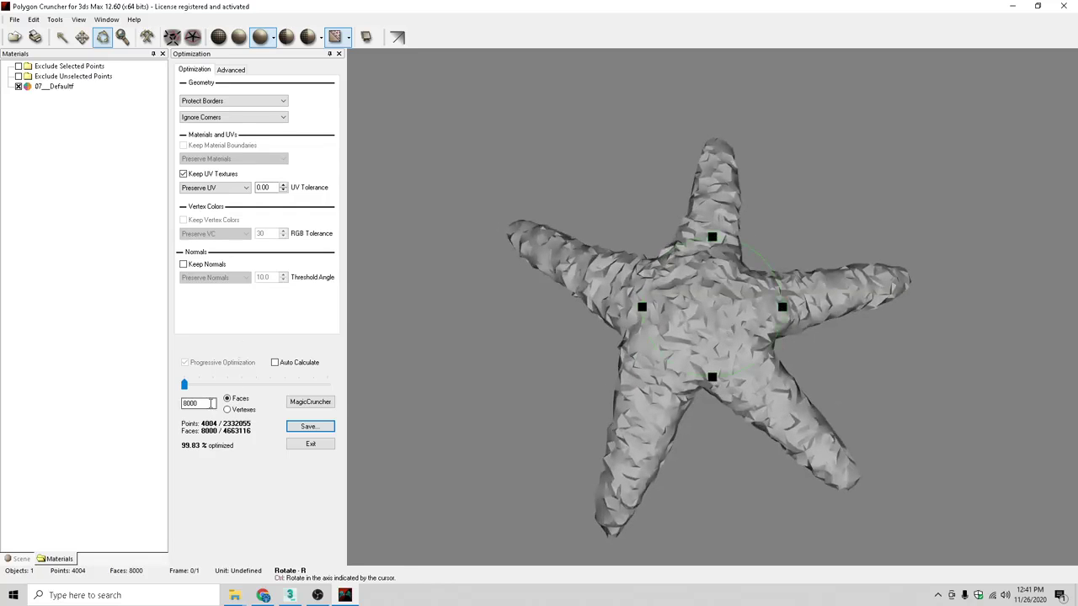
left_click(184, 403)
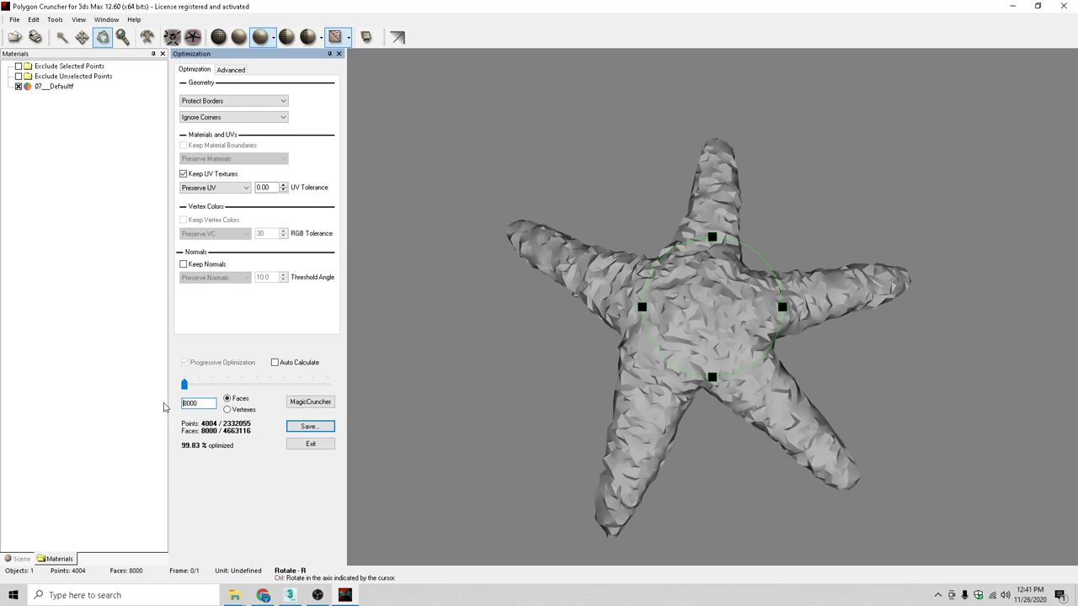
key("ctrl+a")
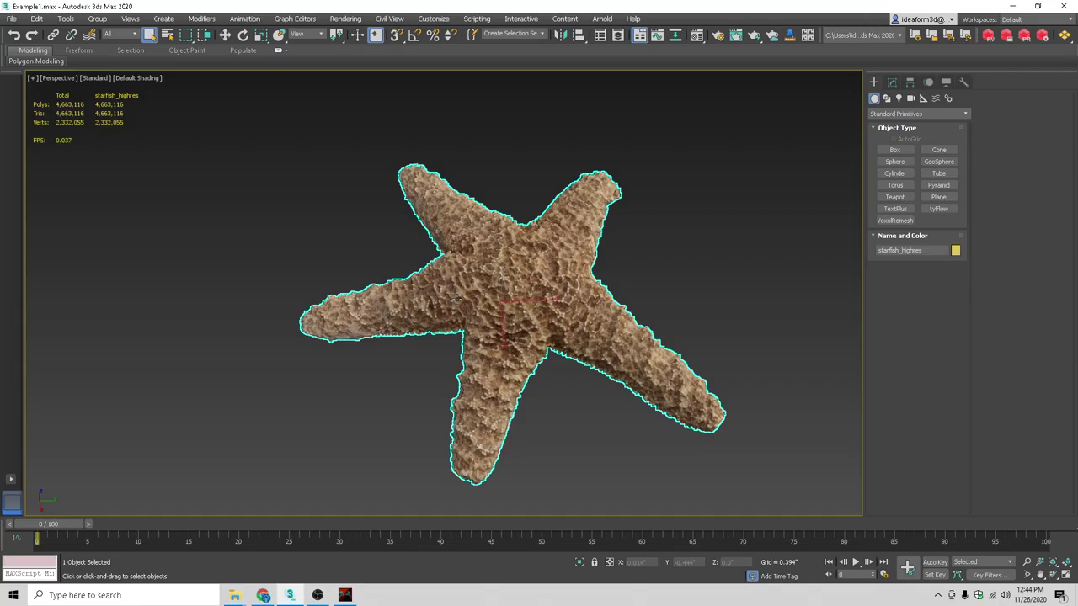
Switch to Move and select the lowres starfish overlapping the original
right_click(487, 279)
left_click(501, 291)
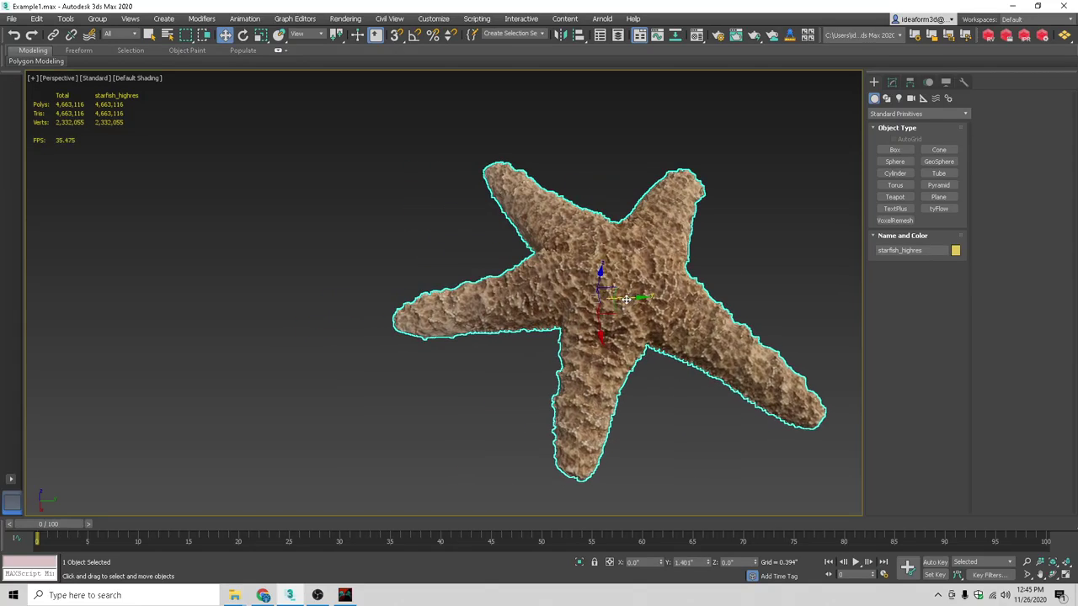
left_click(11, 18)
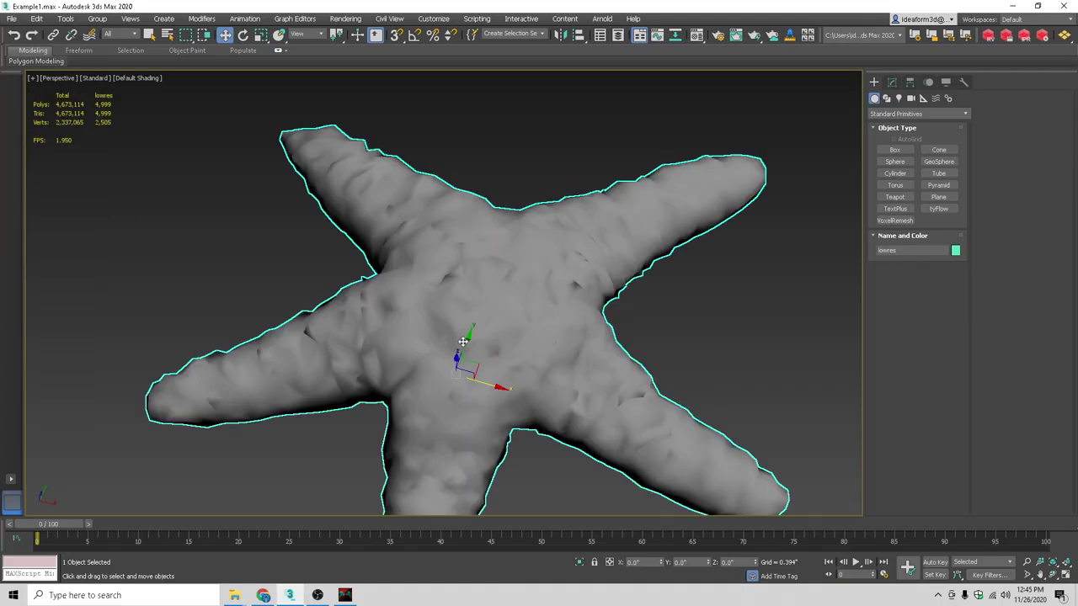
middle_click_drag(462, 341, 640, 415, "alt")
scroll(618, 276, "down", 5)
Unhide all objects, then hide everything except the lowres starfish
right_click(655, 337)
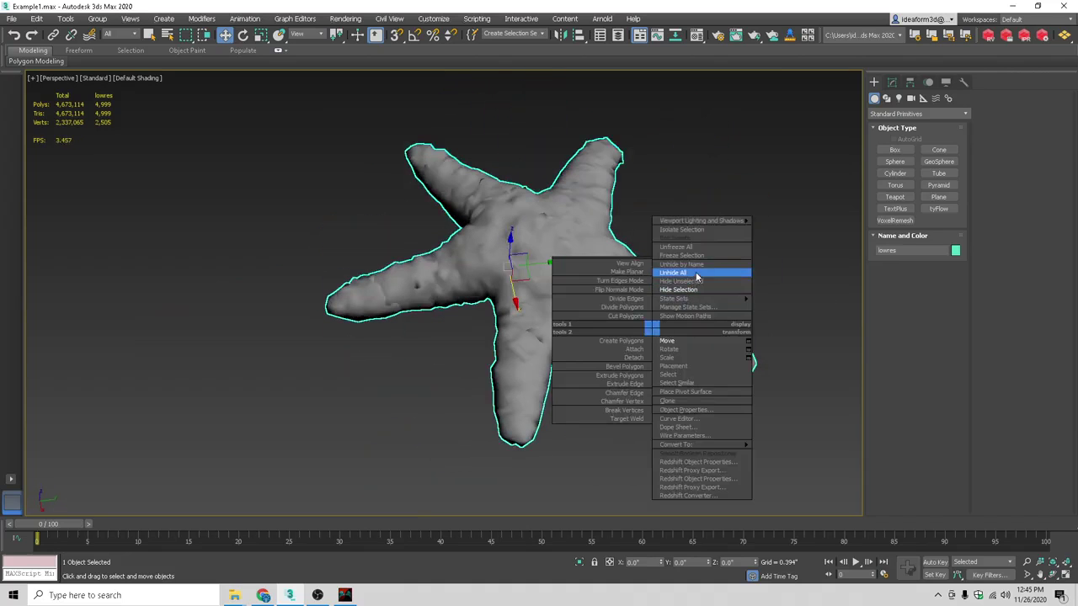
left_click(698, 272)
middle_click_drag(636, 280, 634, 308)
right_click(604, 303)
left_click(653, 257)
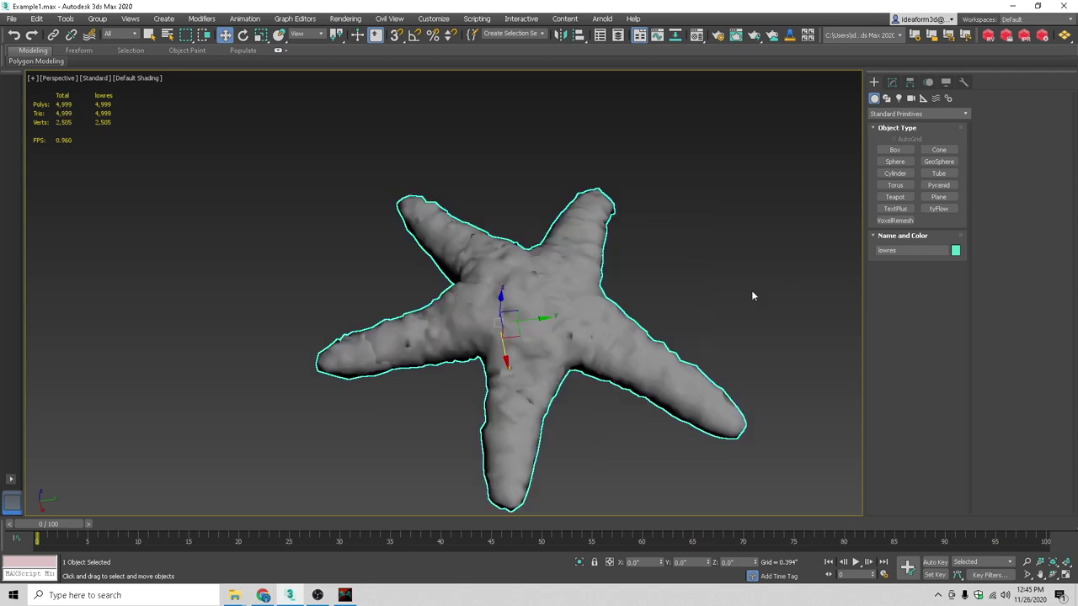
left_click(894, 81)
Add Unwrap UVW to view the lowres starfish's UVs, then convert it to Editable Mesh
left_click(965, 116)
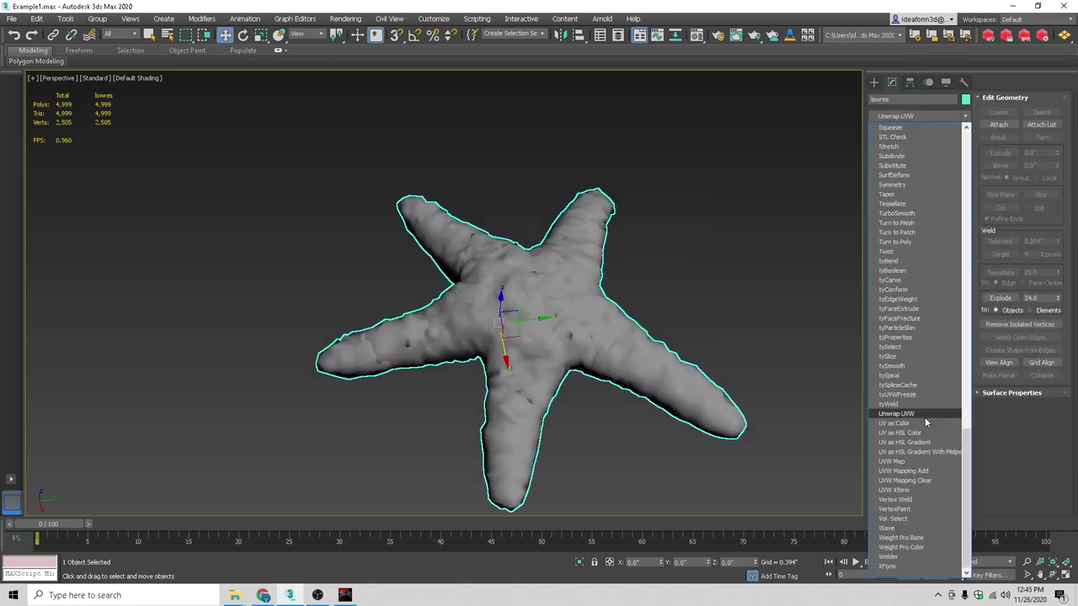
left_click(934, 416)
left_click(920, 465)
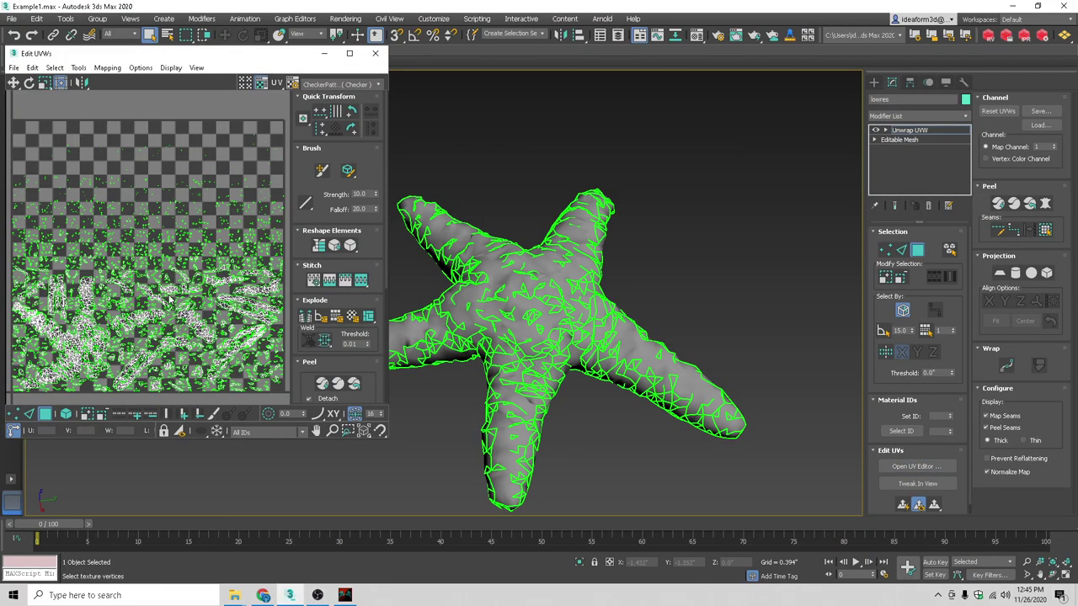
middle_click_drag(619, 340, 664, 344, "alt")
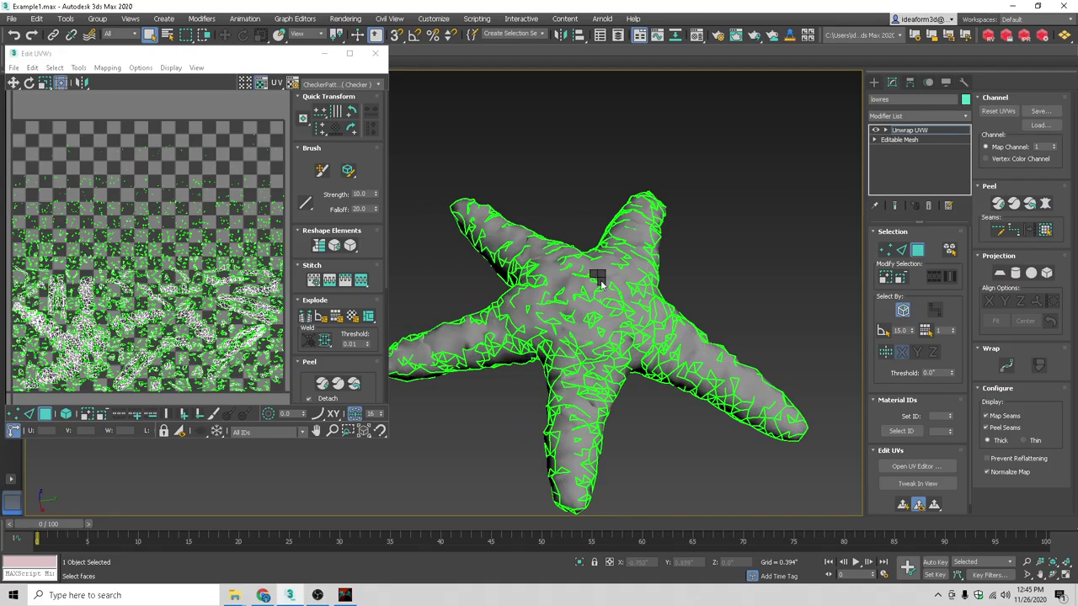
right_click(596, 277)
left_click(731, 395)
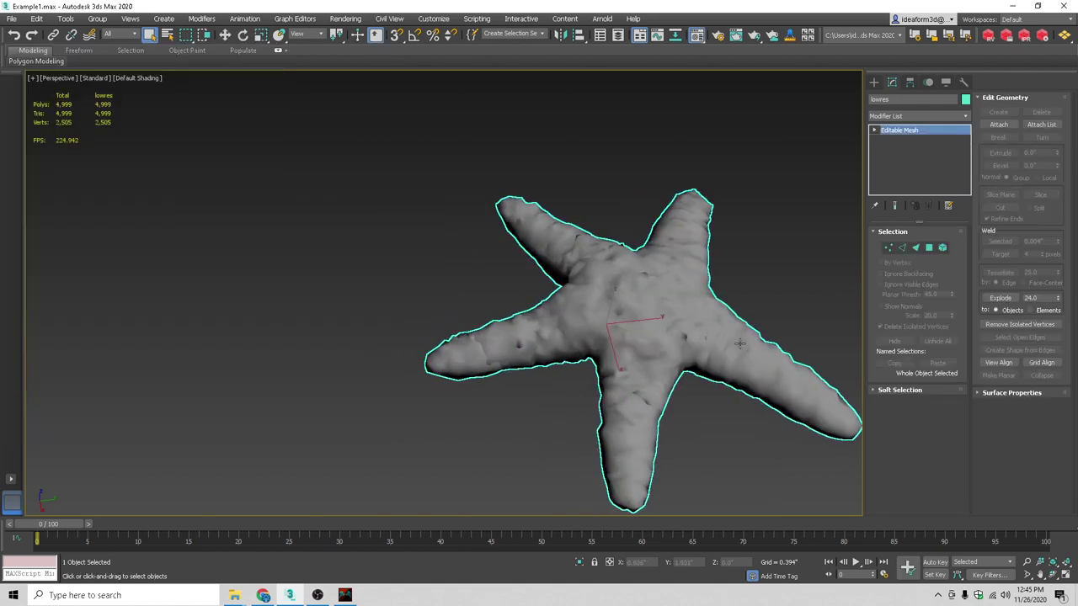
Activate the first Material Editor slot and unhide all objects
key("m")
left_click(134, 117)
right_click(558, 281)
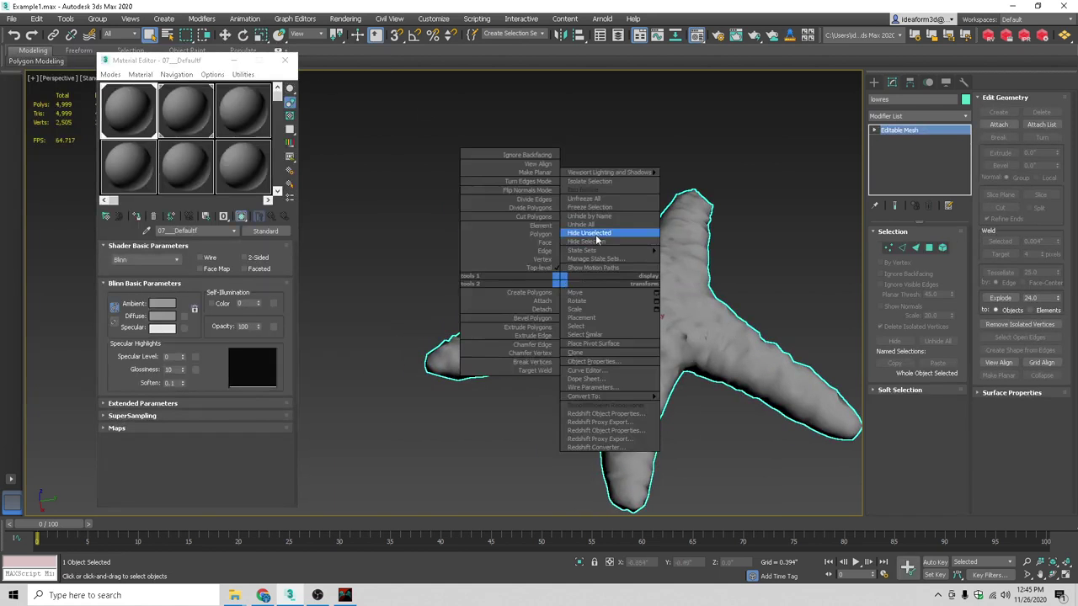
left_click(597, 229)
Hide the lowres starfish, select the high-res one, and orbit to compare views
right_click(681, 302)
left_click(717, 264)
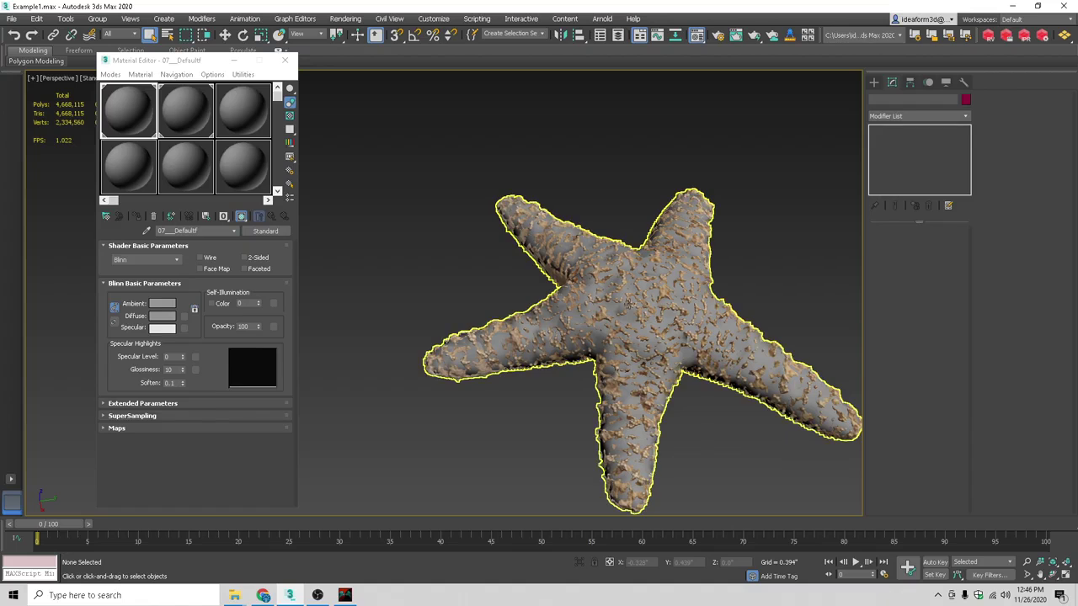
left_click(627, 304)
right_click(628, 304)
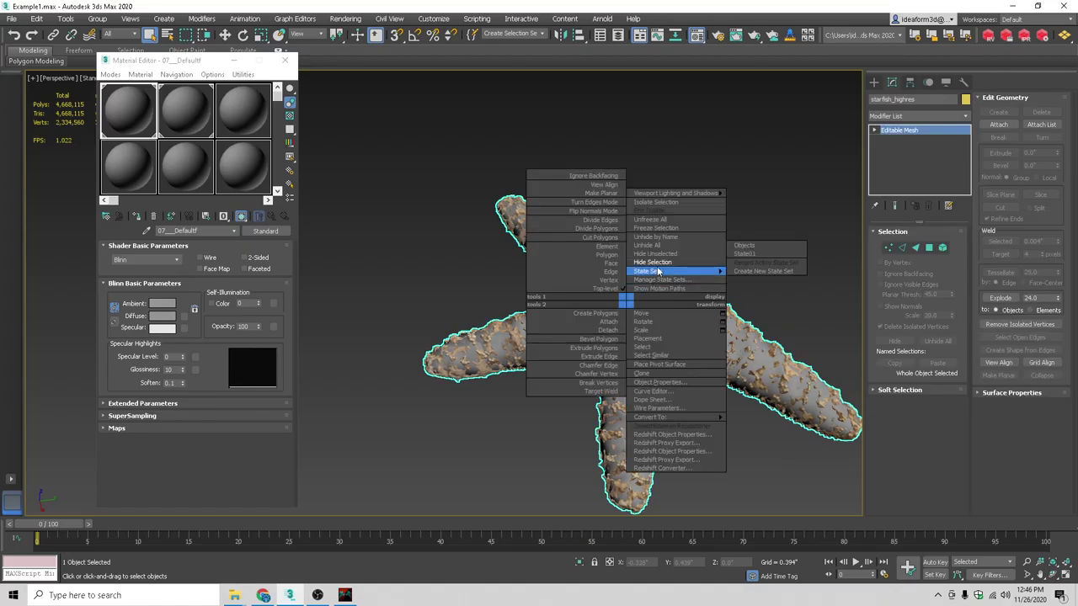
left_click(674, 274)
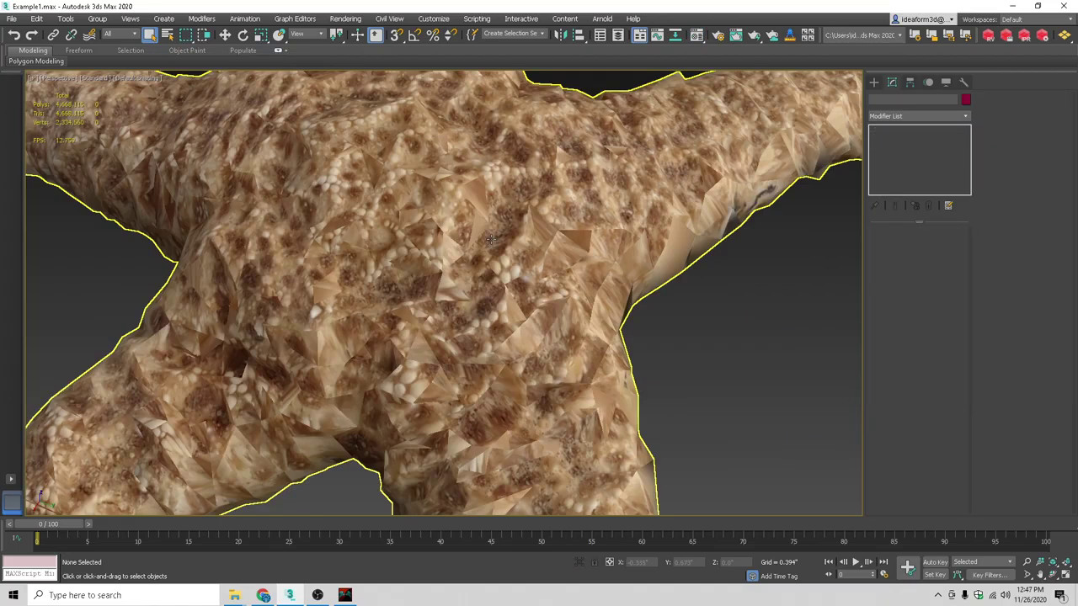
scroll(490, 240, "down", 4)
scroll(494, 284, "up", 3)
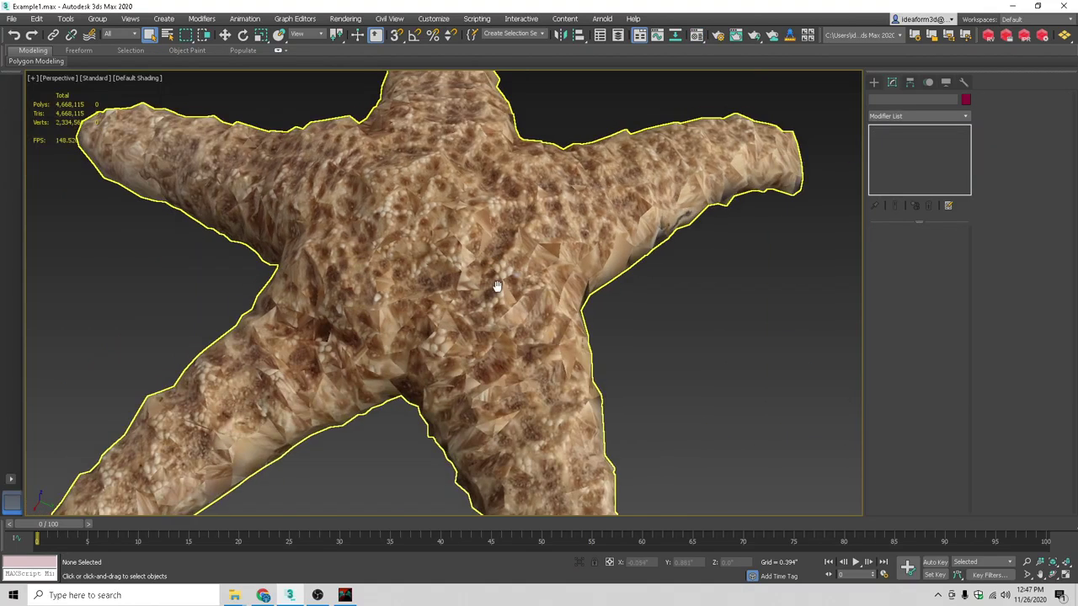
middle_click_drag(479, 243, 619, 330, "alt")
scroll(547, 296, "down", 5)
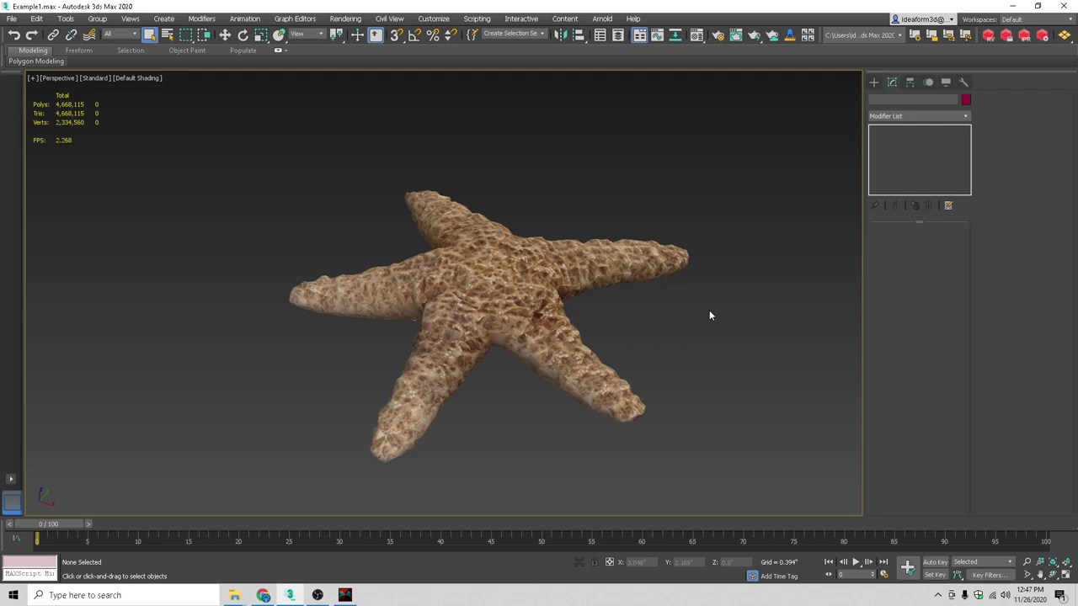
middle_click_drag(603, 344, 623, 364, "alt")
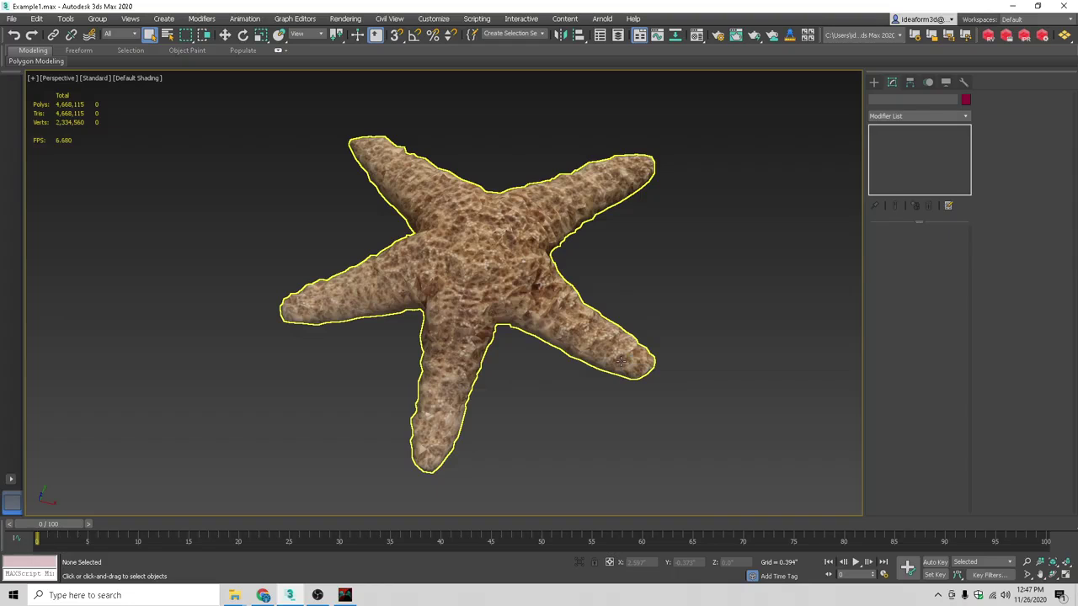
right_click(633, 319)
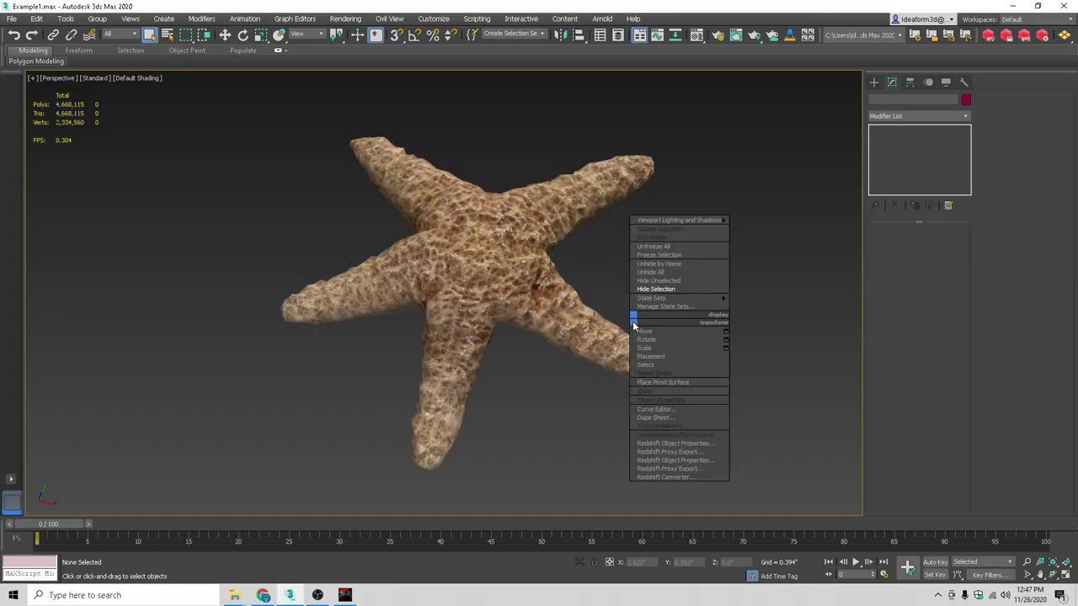
Unhide all, select the lowres starfish, and hide the high-res one
left_click(672, 272)
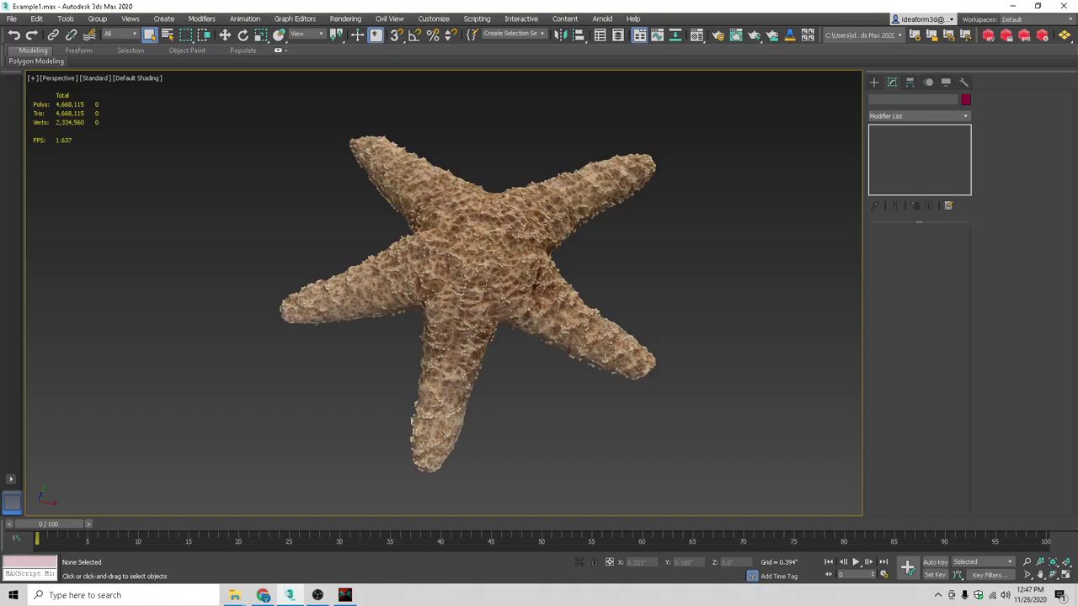
left_click(486, 288)
right_click(491, 268)
left_click(557, 239)
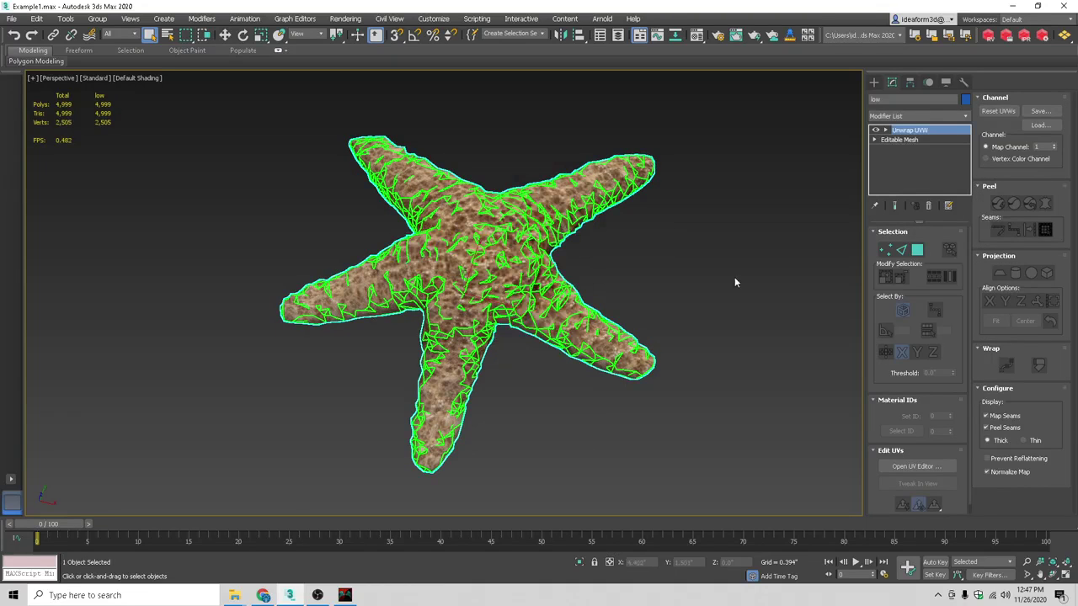
Flatten Mapping on all of the lowres starfish's UV polygons and close the UV editor
left_click(936, 468)
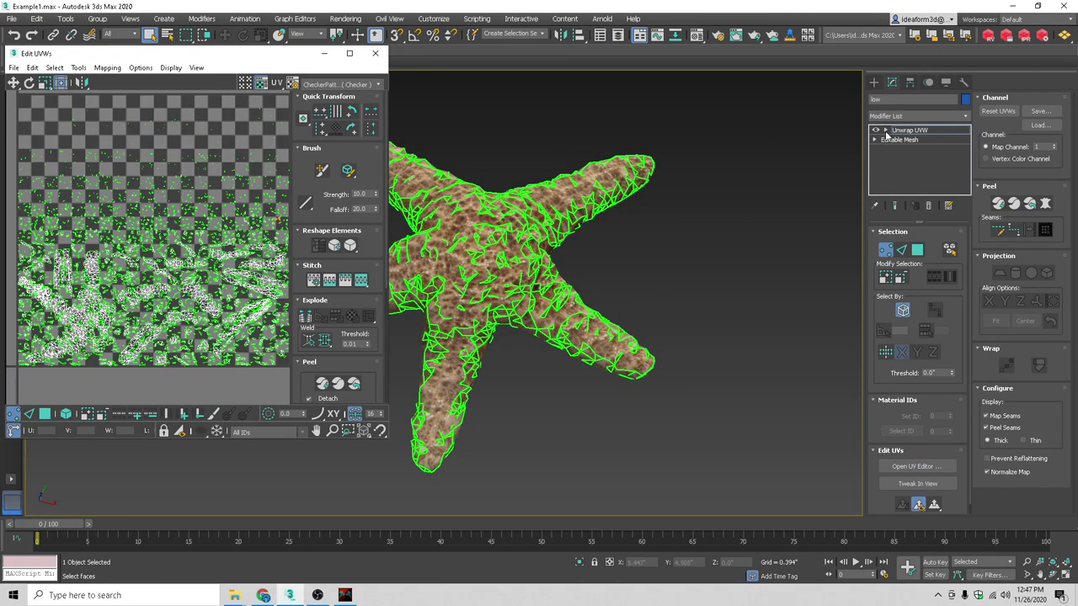
left_click(885, 130)
left_click(908, 159)
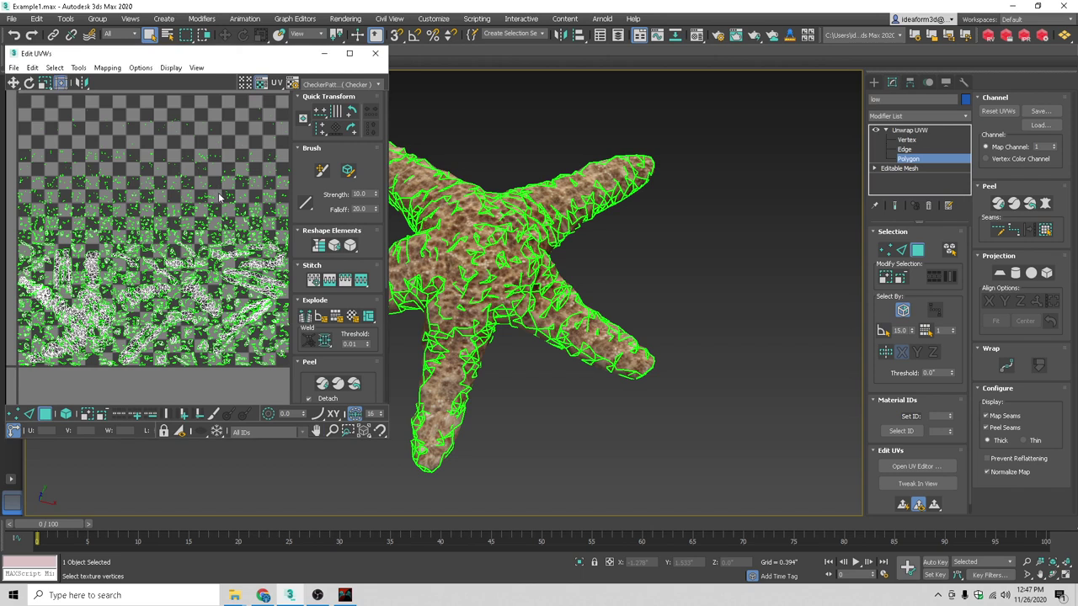
key("ctrl+a")
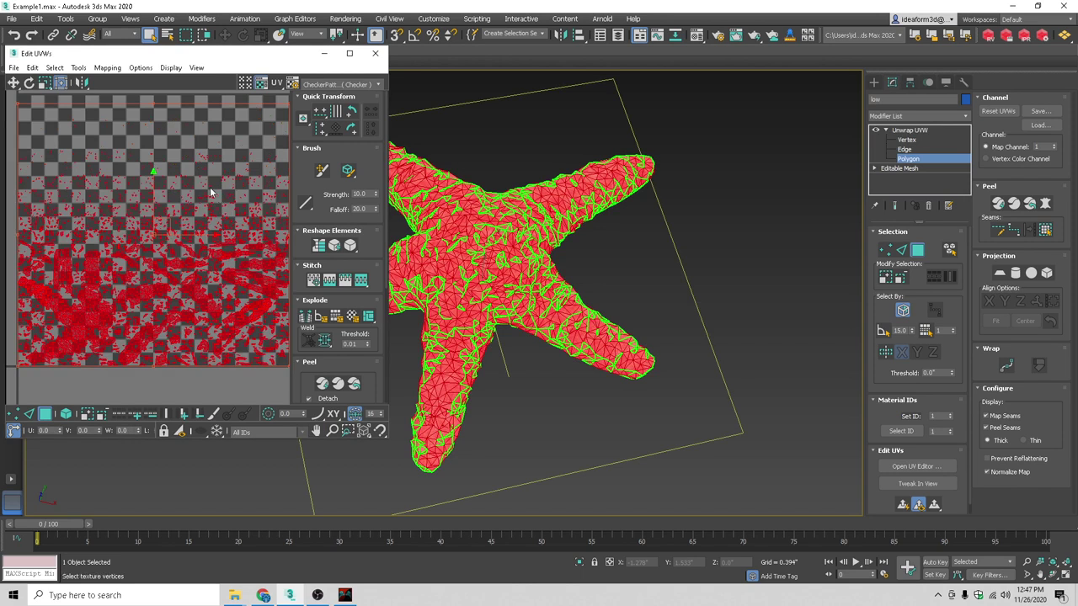
left_click(80, 68)
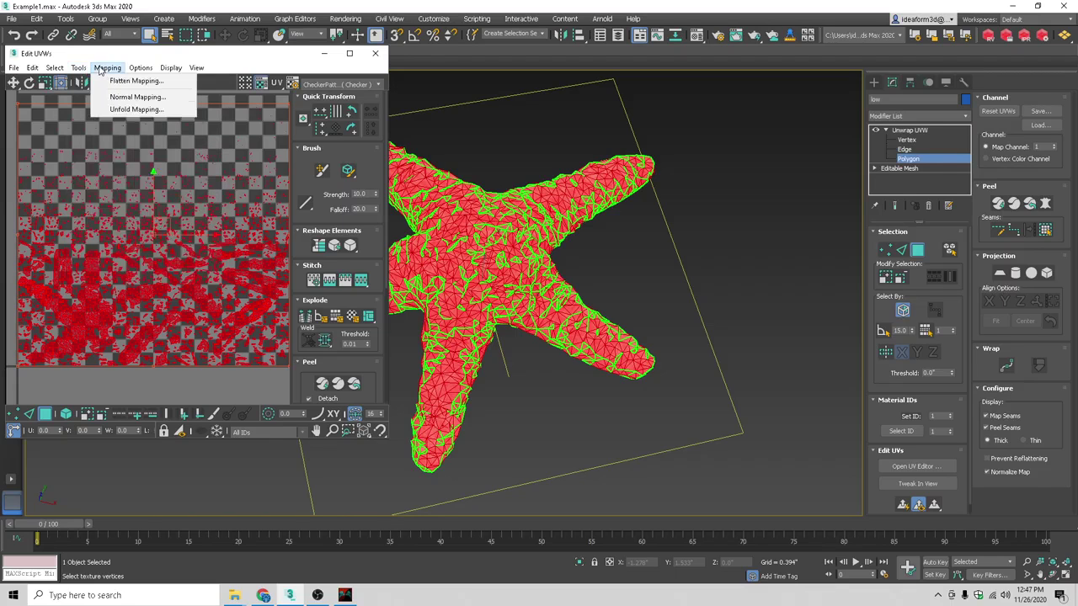
left_click(120, 80)
key("Return")
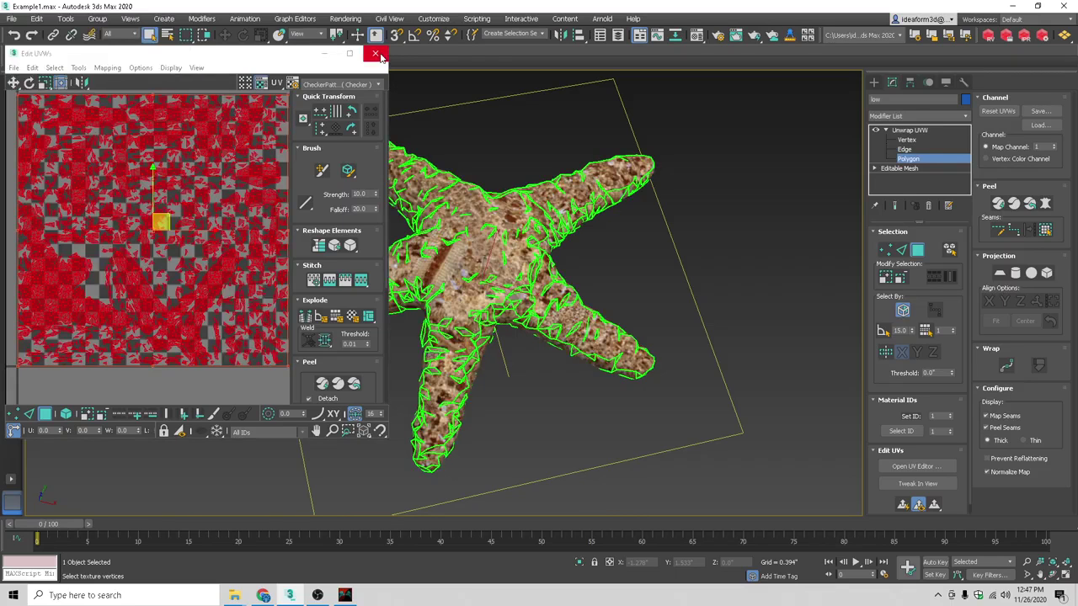
left_click(377, 53)
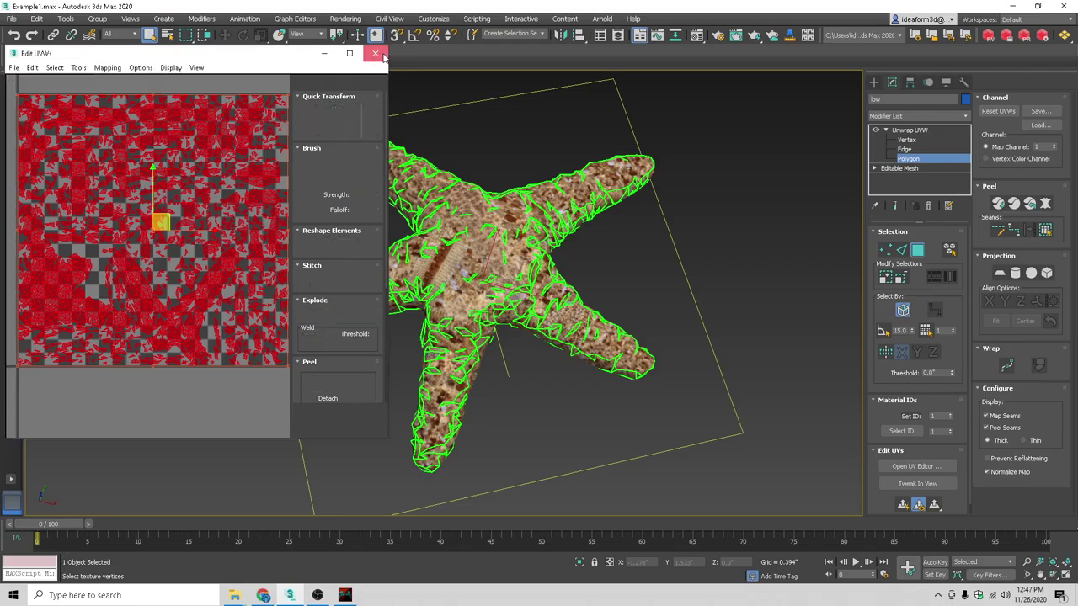
Deselect and re-centre the starfish with edged faces turned off
right_click(474, 233)
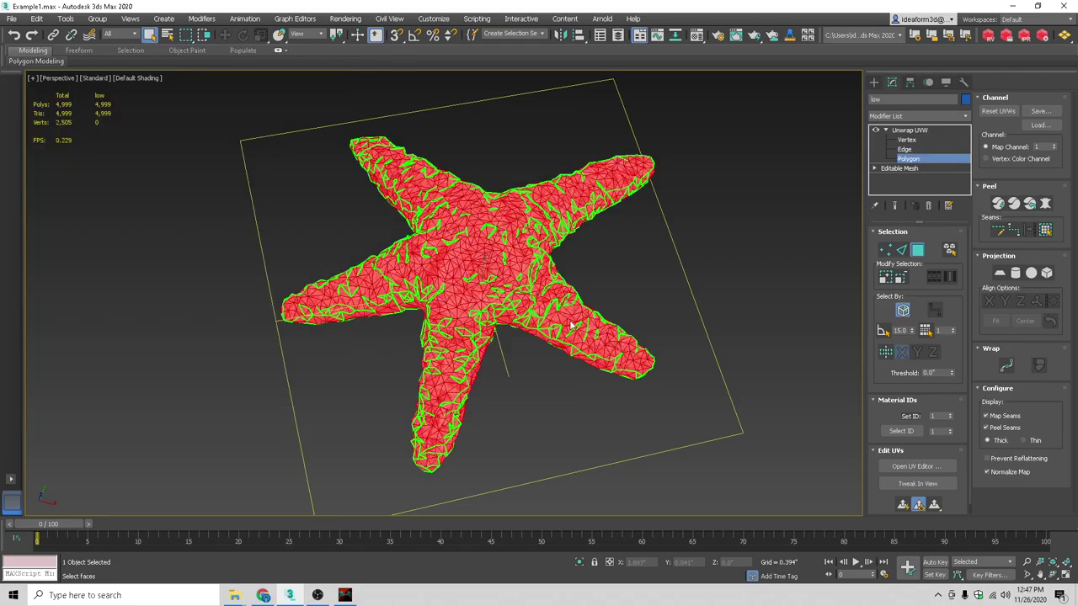
right_click(567, 308)
left_click(685, 373)
middle_click_drag(686, 372, 749, 370)
key("F4")
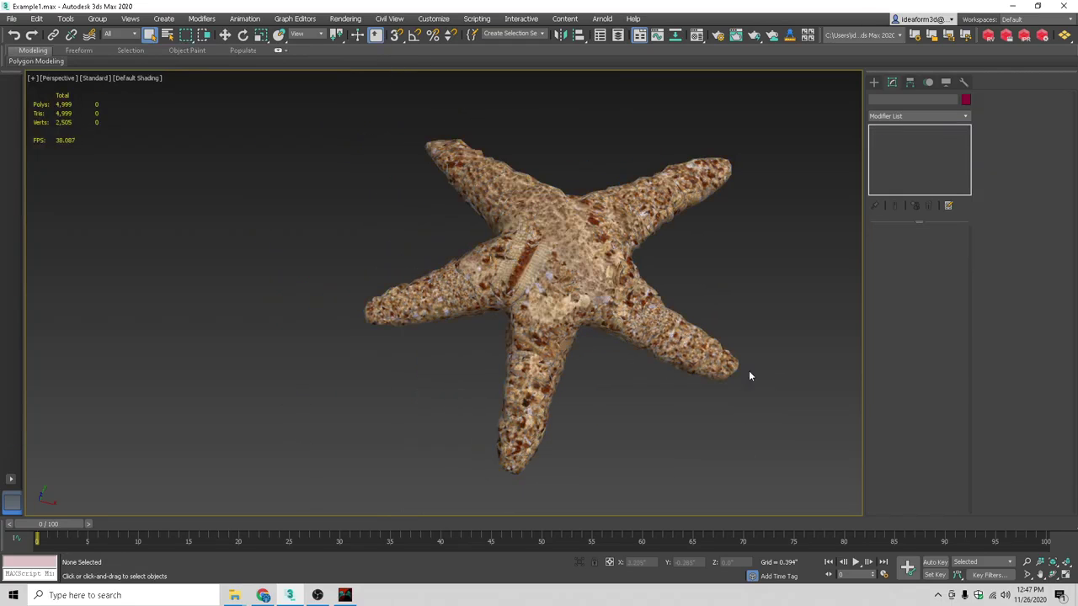
Select the low-poly starfish and start Export Selected in OBJ format
left_click(554, 266)
key("m")
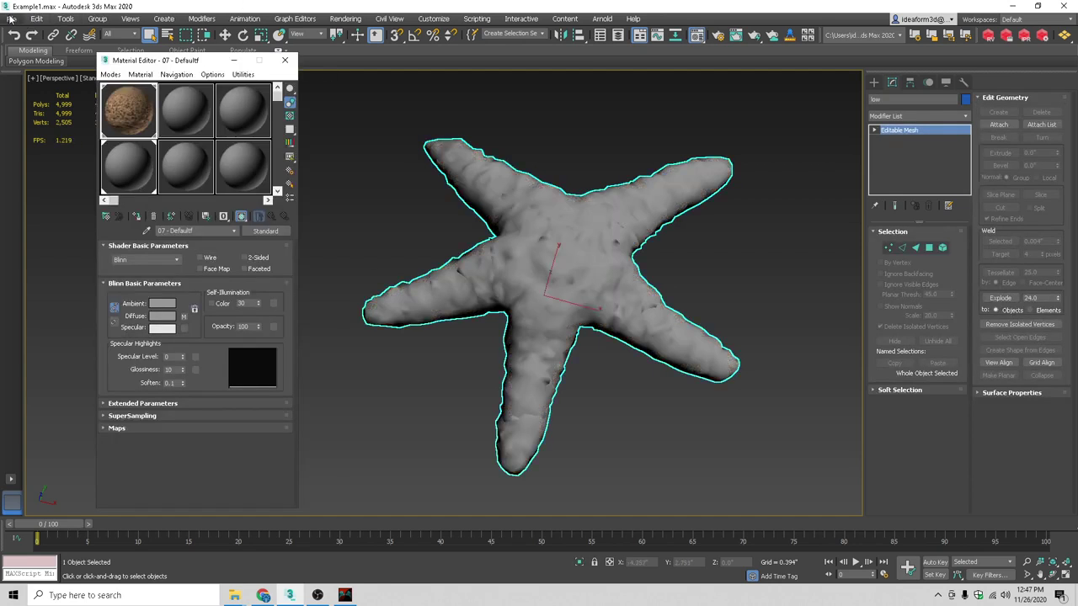
left_click(12, 19)
mouse_move(76, 185)
left_click(168, 198)
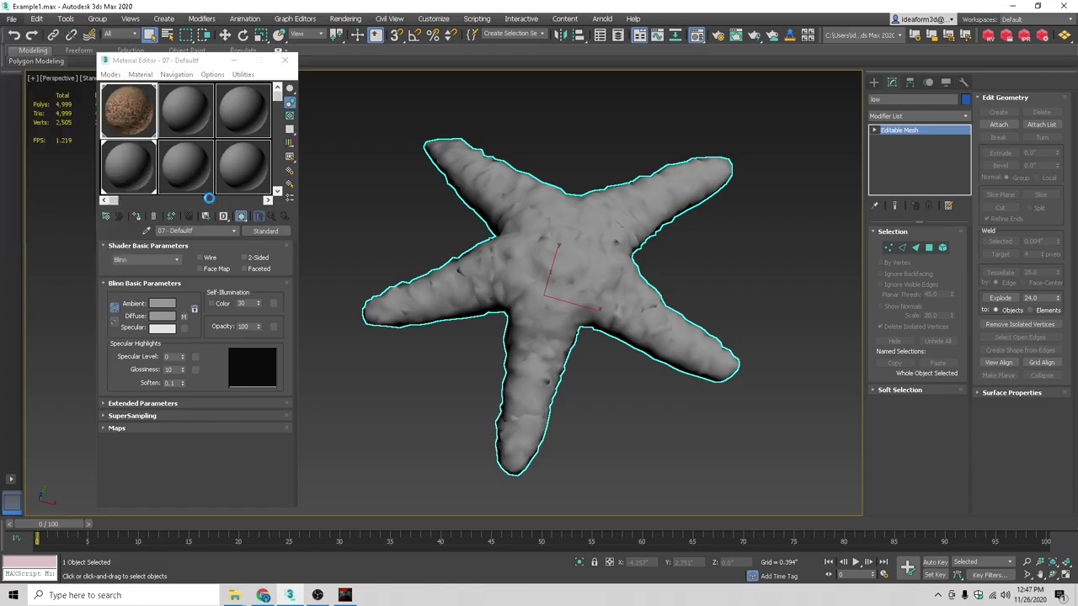
left_click(205, 363)
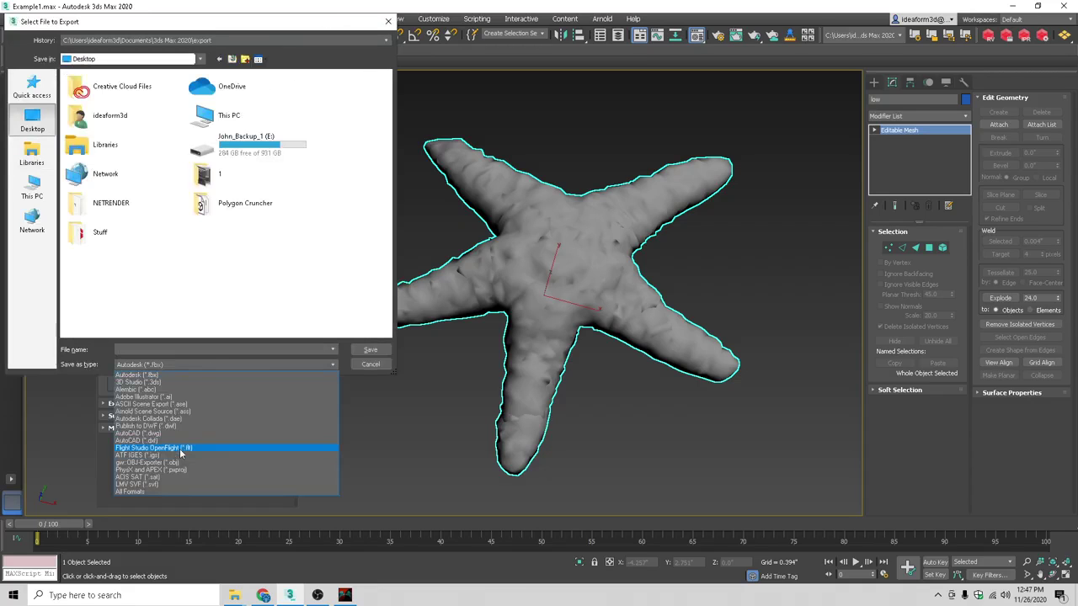
left_click(182, 461)
Export it as starfish_low_uvs.obj in the Polygon Cruncher folder
double_click(222, 204)
left_click(152, 106)
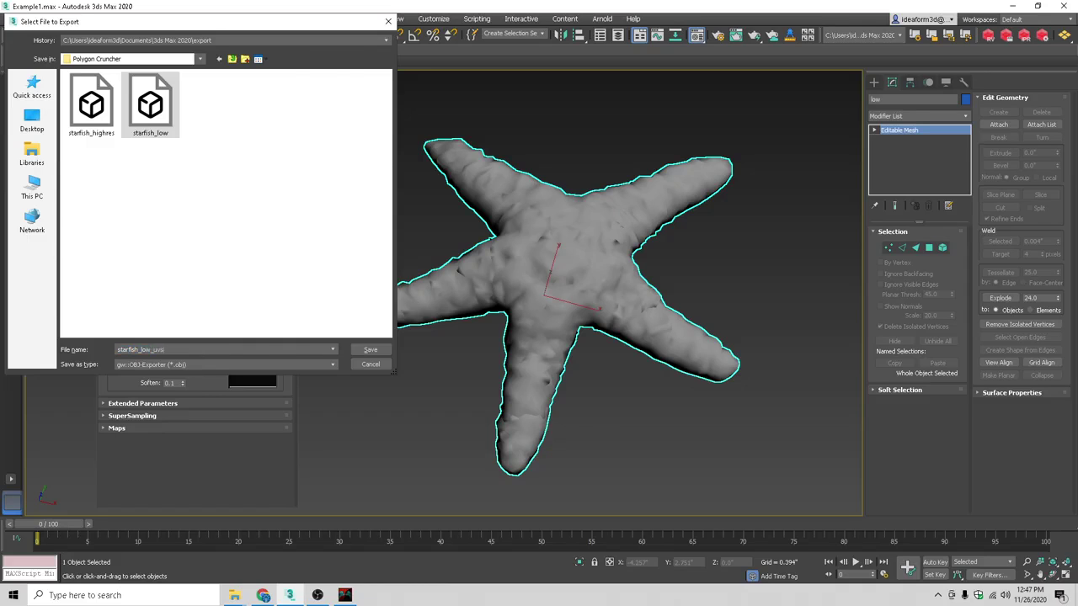
type("_uvs")
key("Return")
left_click(475, 385)
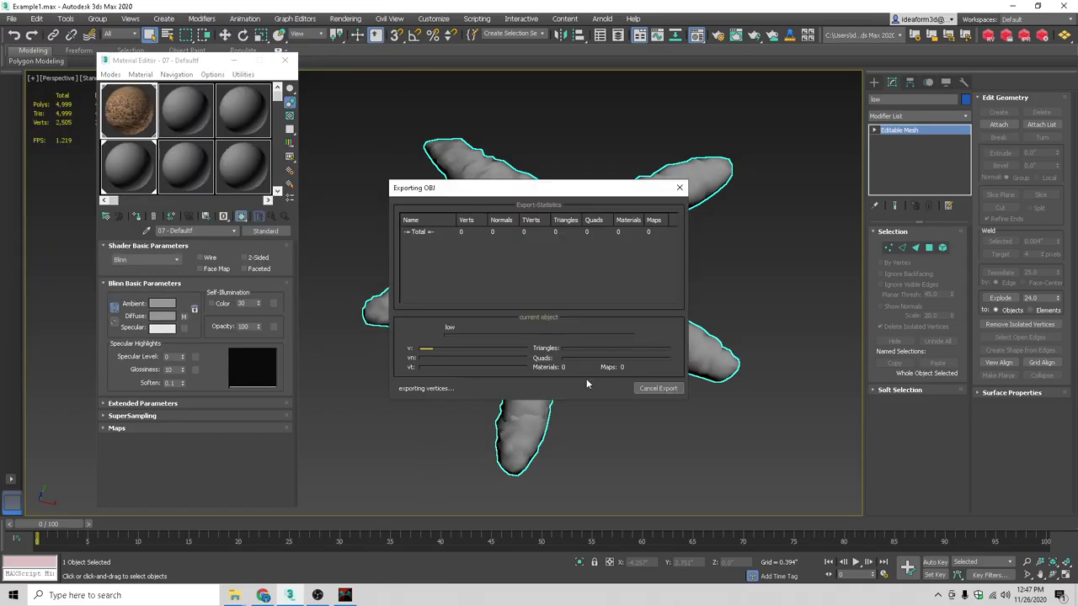
left_click(659, 389)
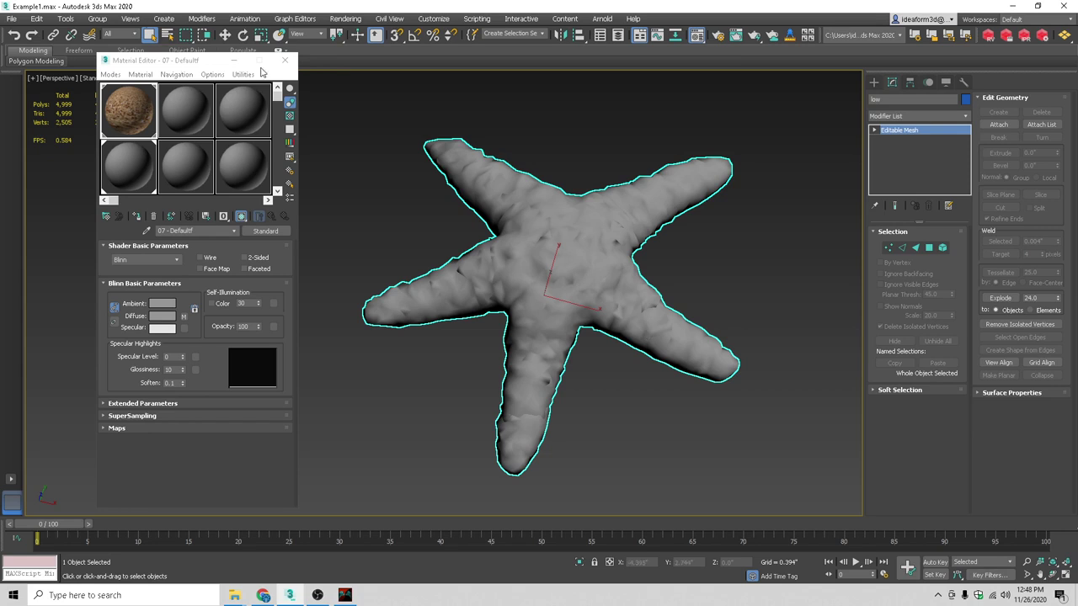
Close the Material Editor and unhide the high-res starfish
left_click(284, 60)
right_click(686, 285)
left_click(740, 227)
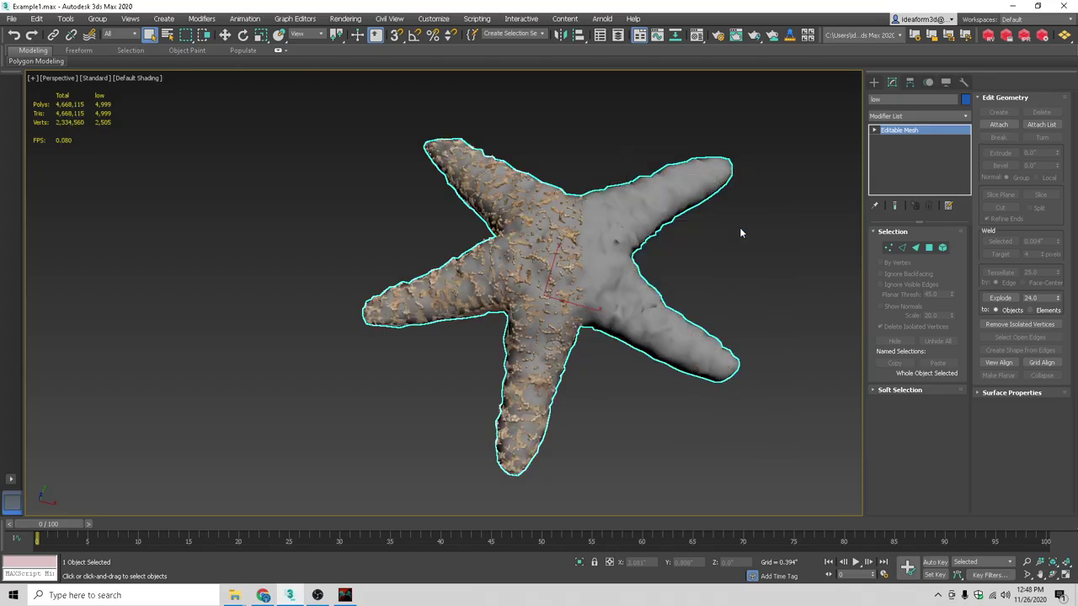
Select starfish_highres and hide every other object with Hide Unselected
left_click(516, 278)
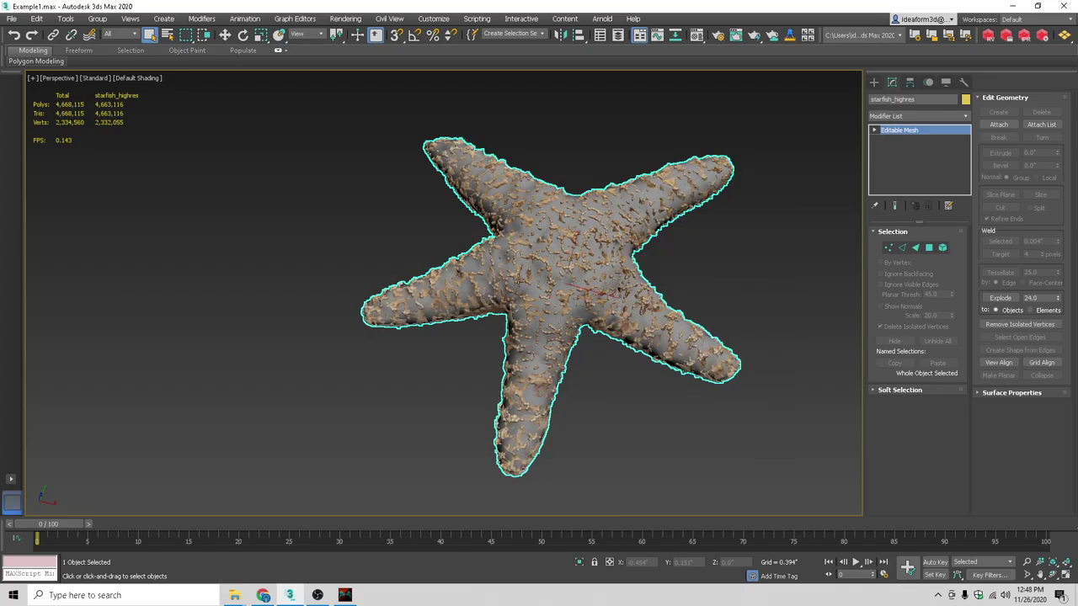
right_click(535, 274)
left_click(599, 229)
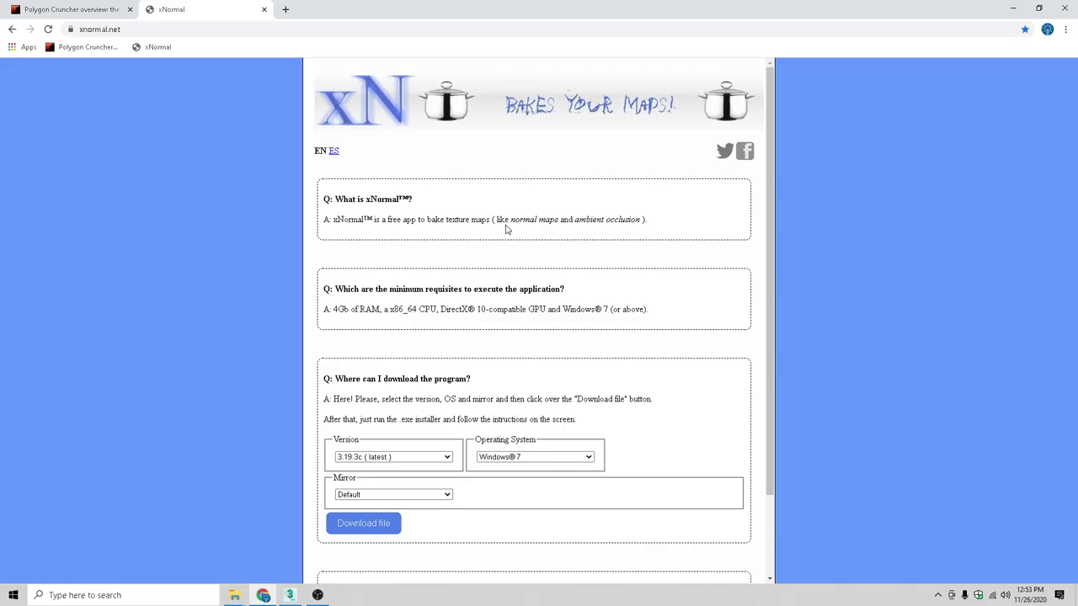
Launch xNormal and add starfish_highres.obj as the high definition mesh
left_click(1065, 9)
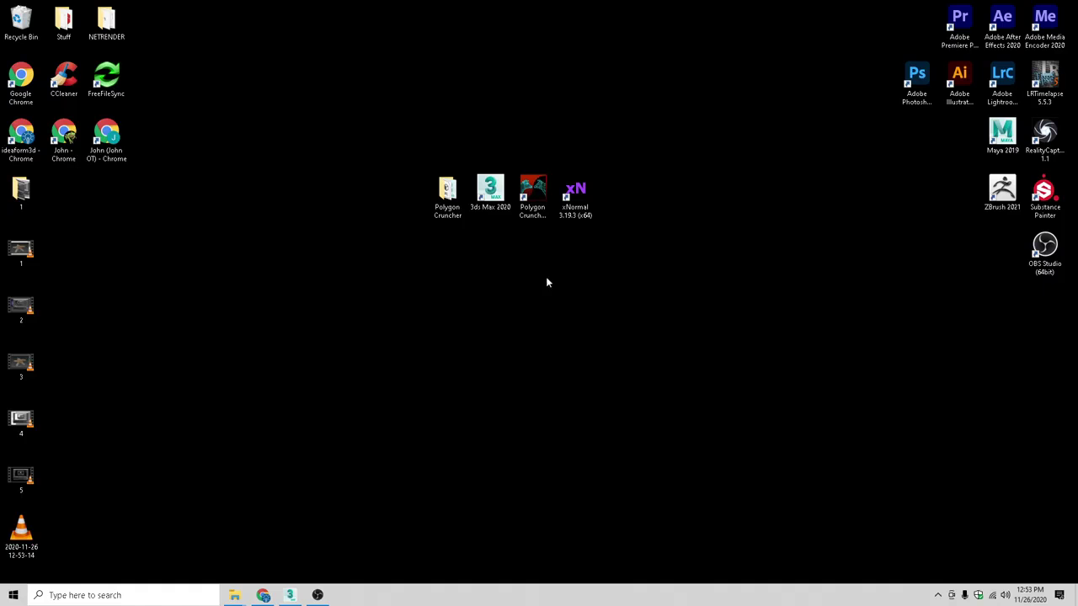
double_click(575, 196)
left_click(770, 165)
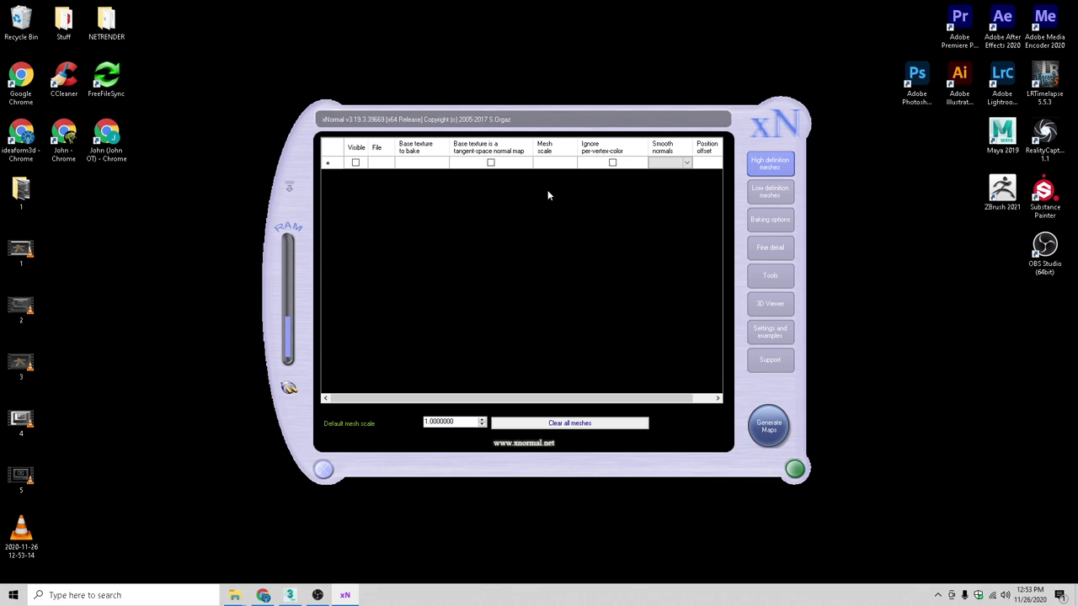
right_click(509, 187)
left_click(536, 192)
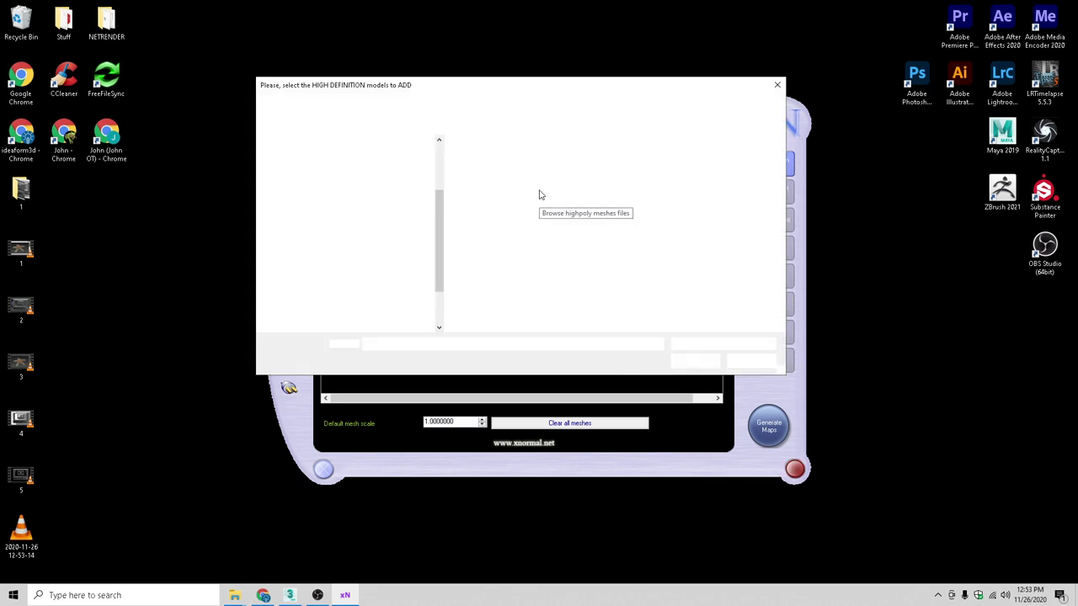
double_click(492, 187)
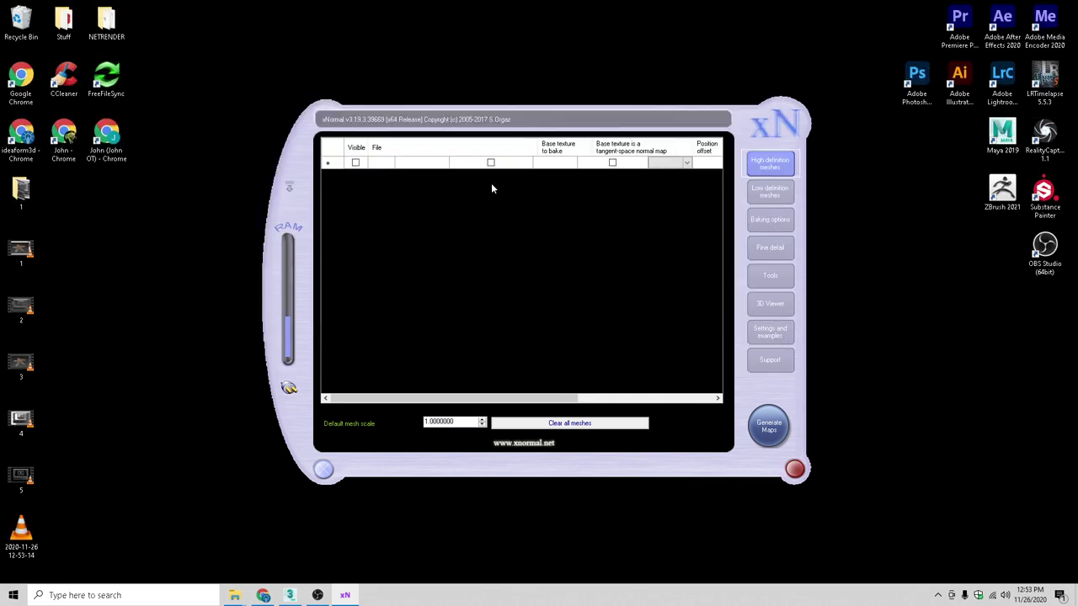
Set starfish_d.png as the high-res mesh's base texture to bake
right_click(558, 149)
left_click(558, 149)
right_click(564, 160)
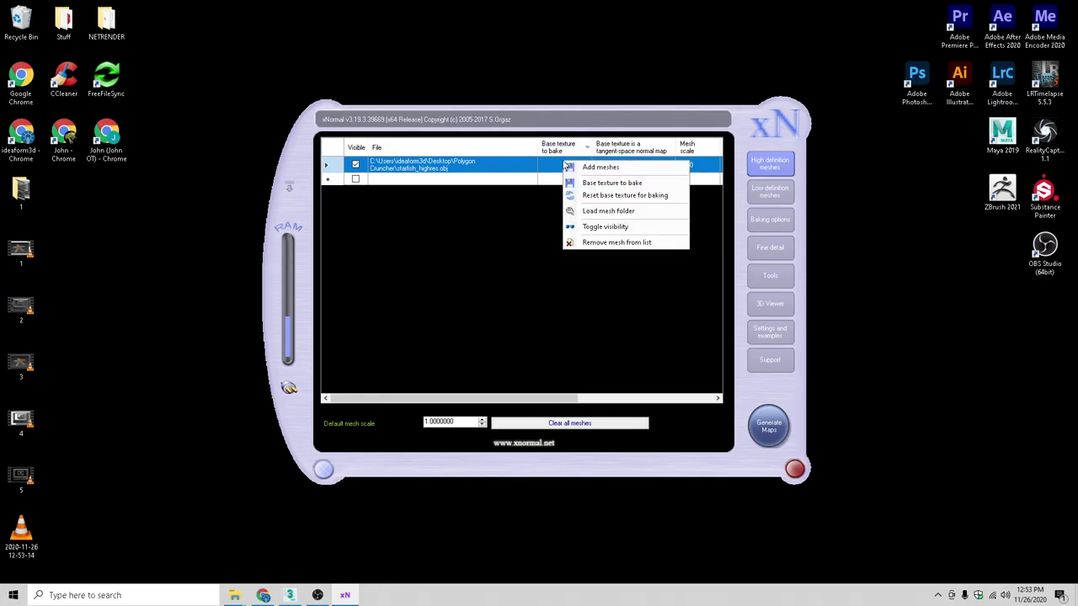
left_click(654, 185)
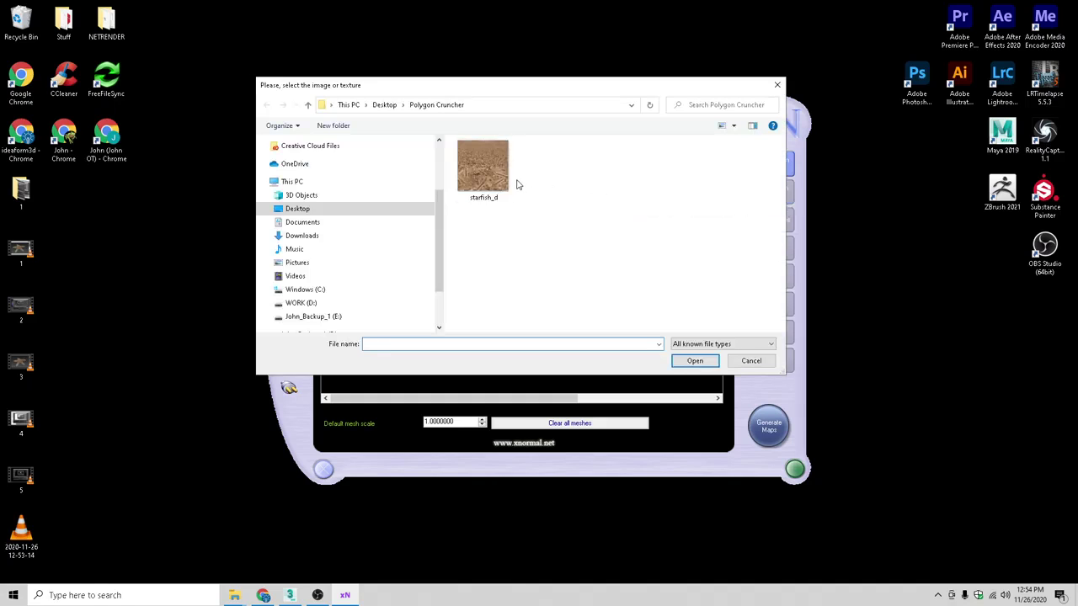
double_click(498, 176)
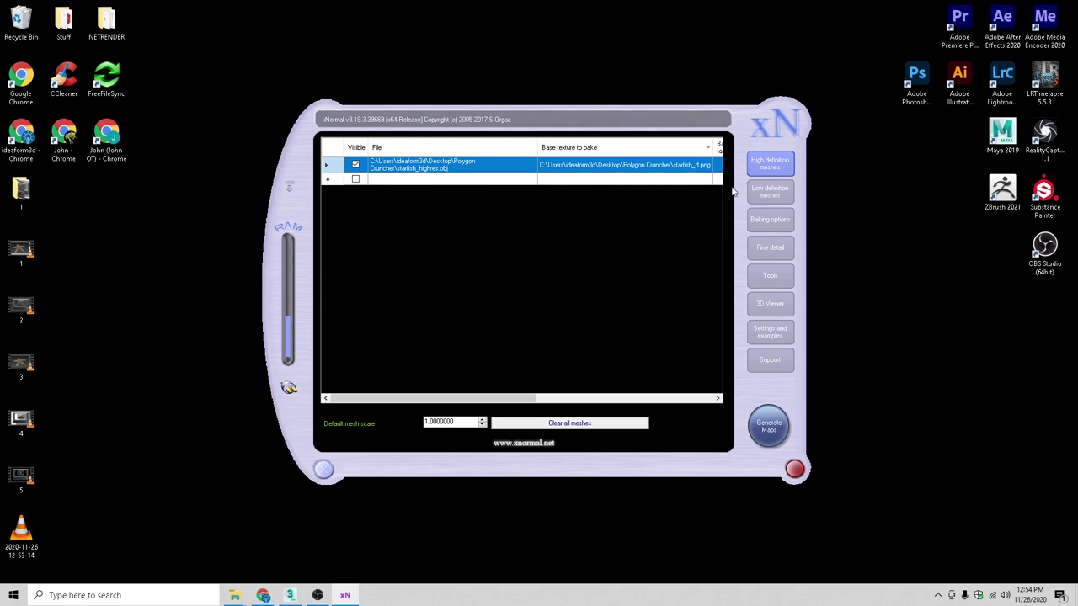
Add starfish_low_uvs.obj as the low definition mesh
left_click(780, 192)
right_click(517, 191)
left_click(550, 201)
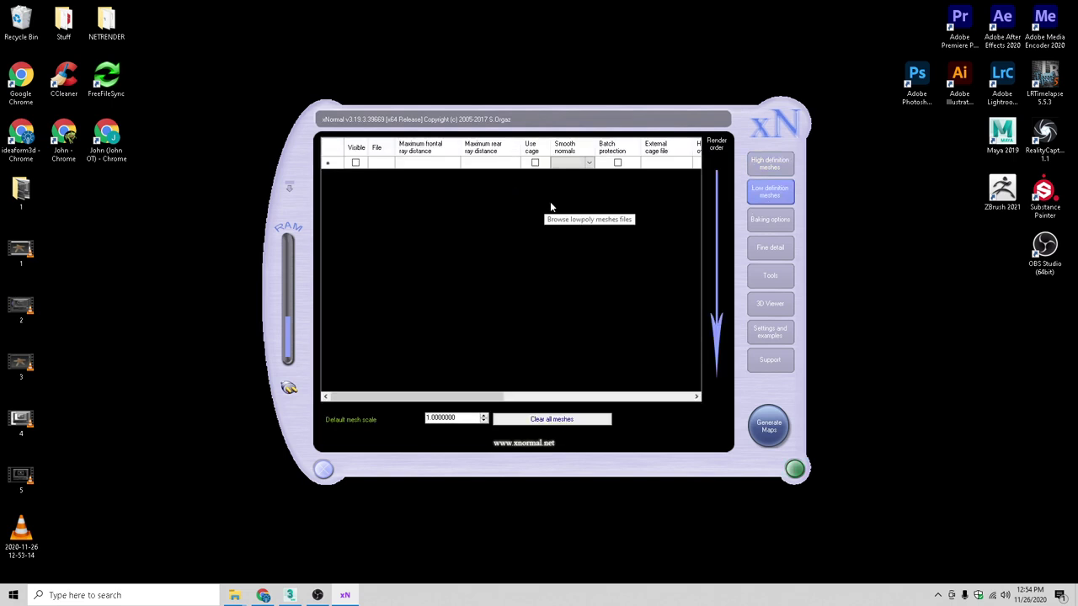
left_click(627, 192)
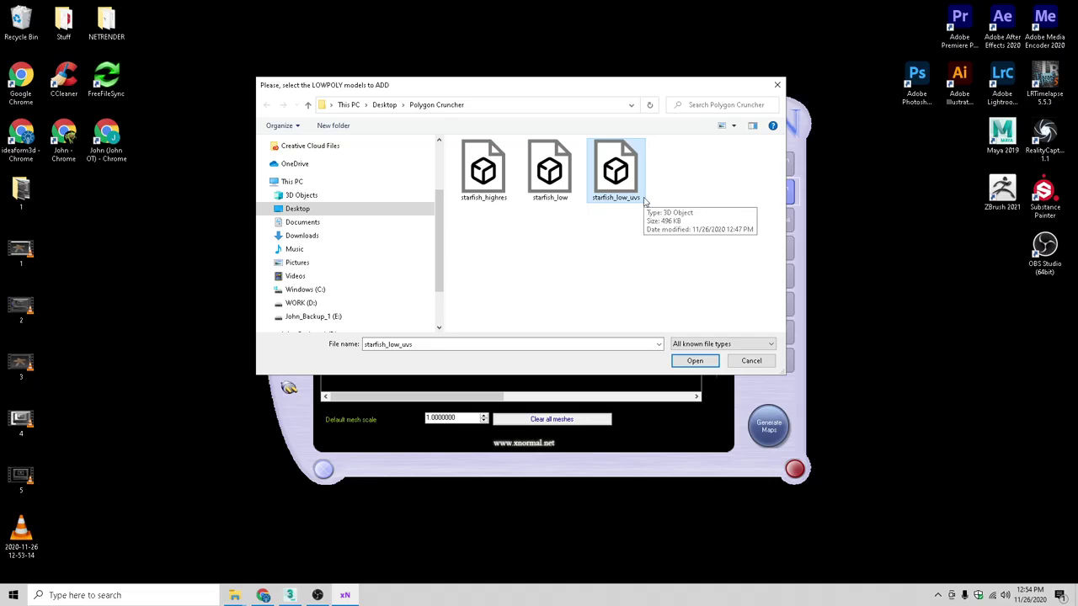
left_click(702, 362)
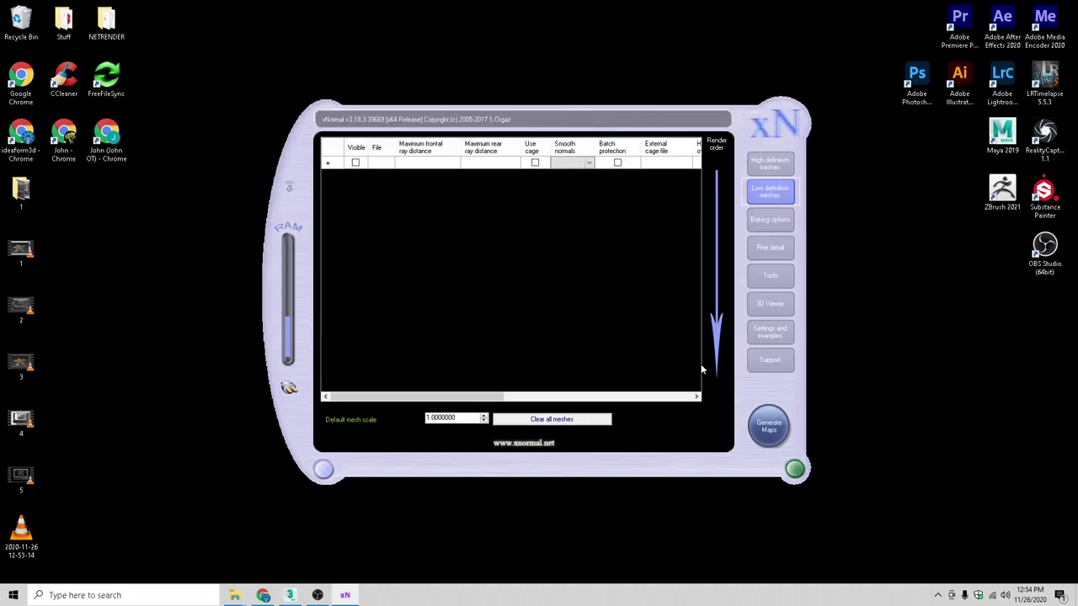
left_click(780, 220)
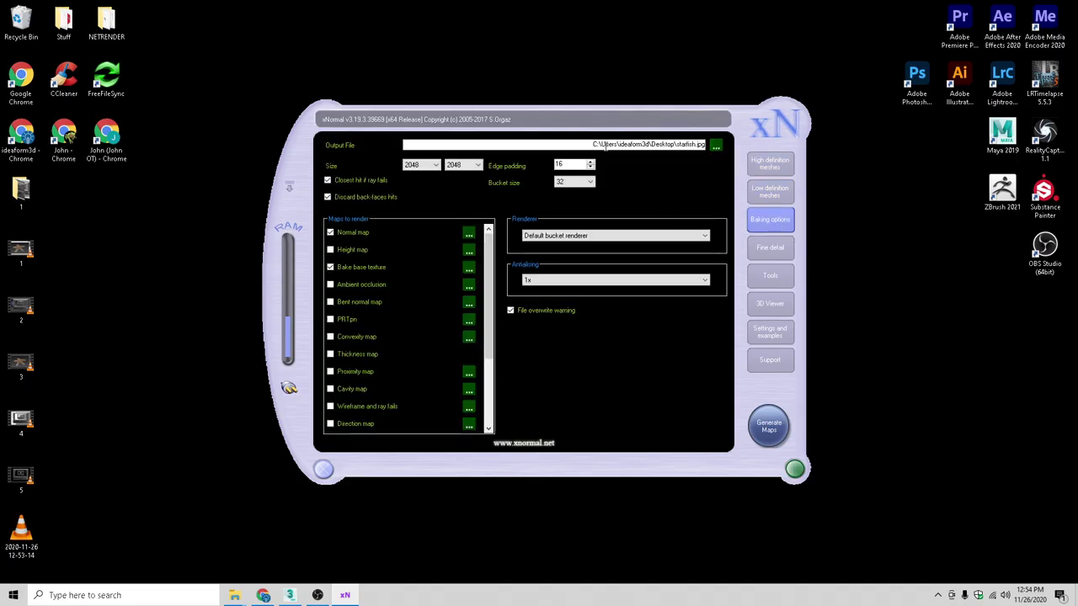
Enable the Normal map and generate the 2048 normal and base-texture maps
left_click(331, 233)
left_click(768, 427)
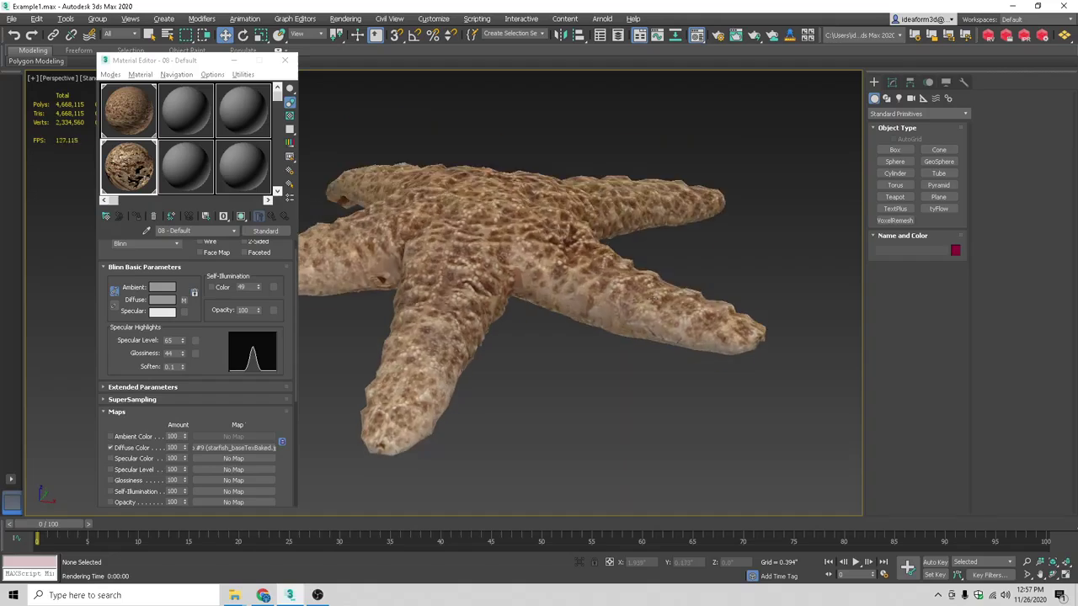
middle_click_drag(639, 278, 649, 309, "alt")
Tilt the view and toggle the starfish's visibility off and back on
scroll(650, 308, "down", 4)
middle_click_drag(670, 357, 652, 396, "alt")
scroll(649, 401, "up", 3)
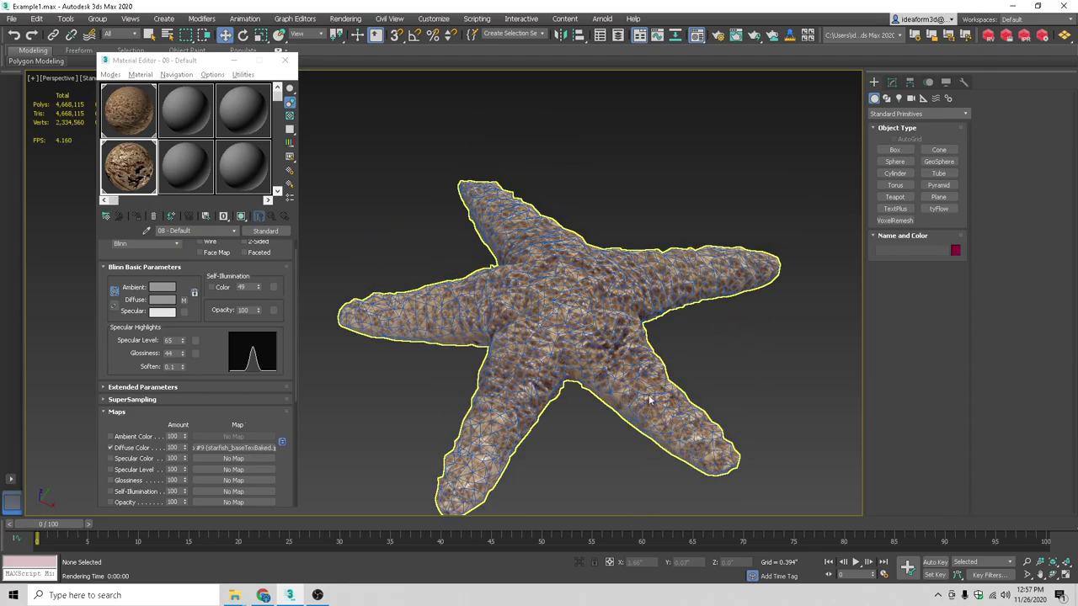
right_click(649, 401)
left_click(680, 339)
right_click(646, 345)
left_click(680, 301)
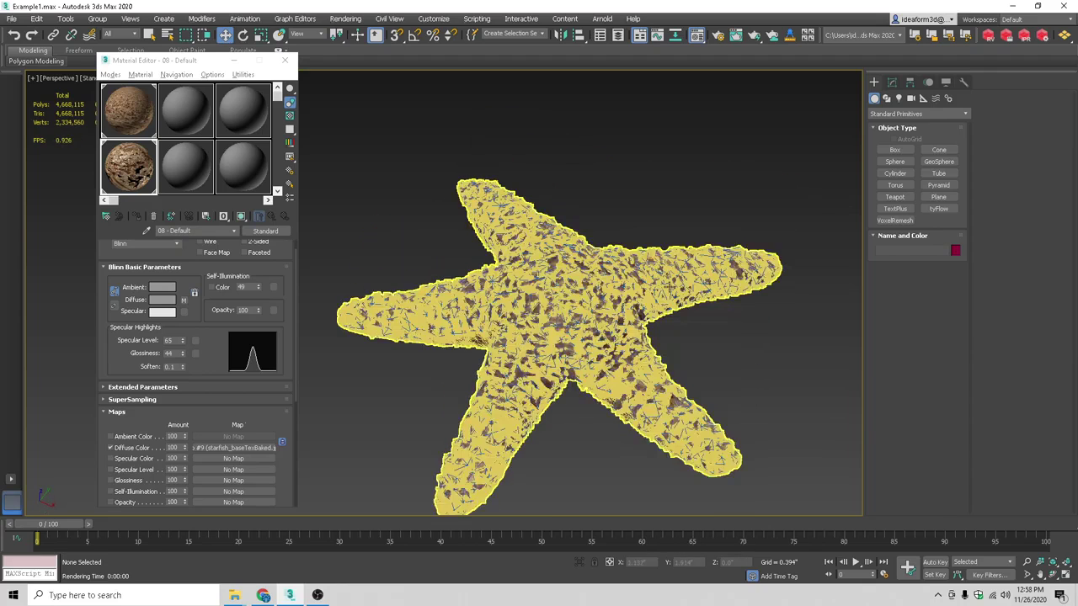
Move starfish_highres left beside the low-poly starfish and close the Material Editor
left_click(585, 310)
right_click(585, 310)
left_click(594, 320)
middle_click_drag(615, 394, 650, 403, "alt")
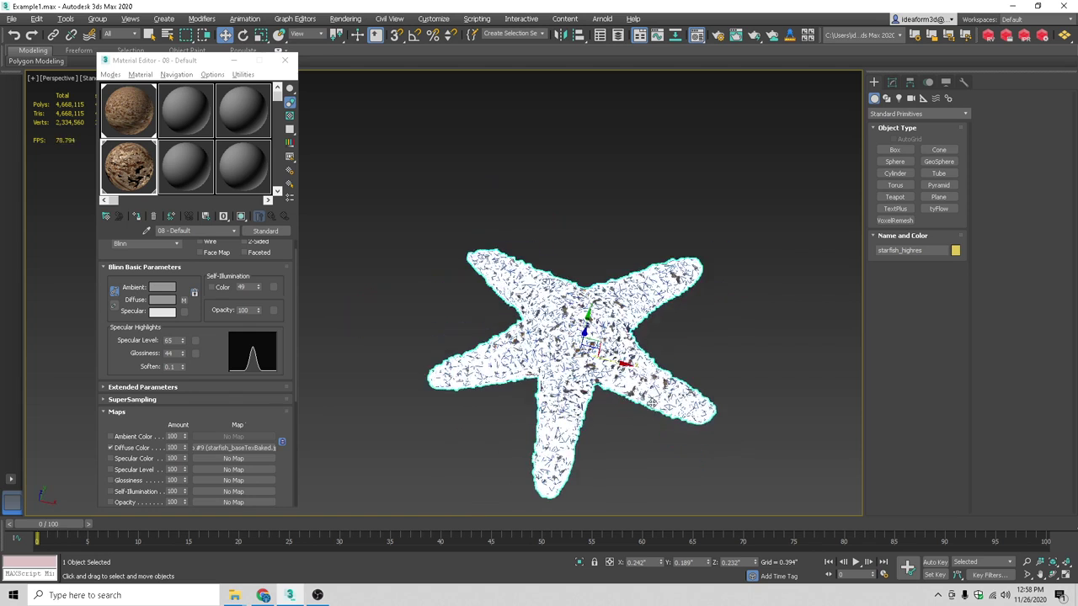
left_click_drag(651, 403, 294, 341)
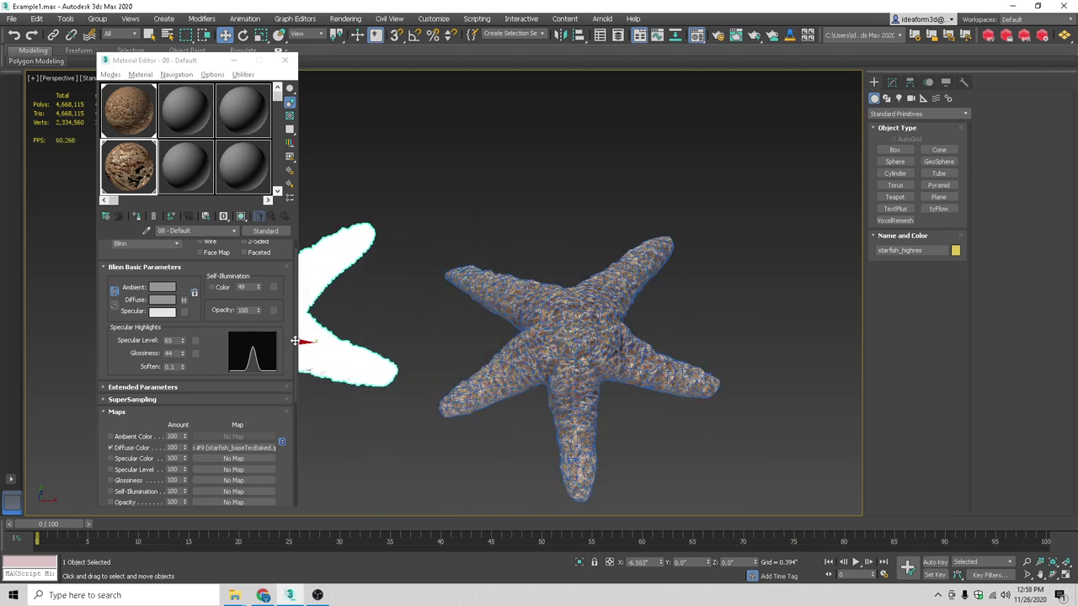
left_click(277, 49)
left_click(284, 60)
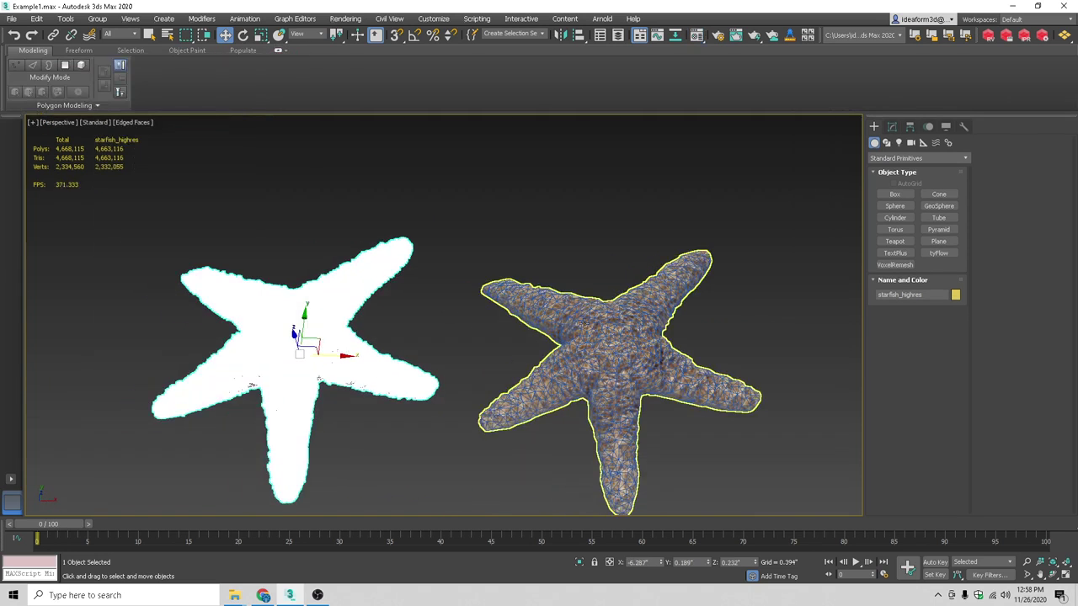
Compare both starfish from a top-down view with edged faces toggled off and on
key("F4")
scroll(427, 341, "up", 4)
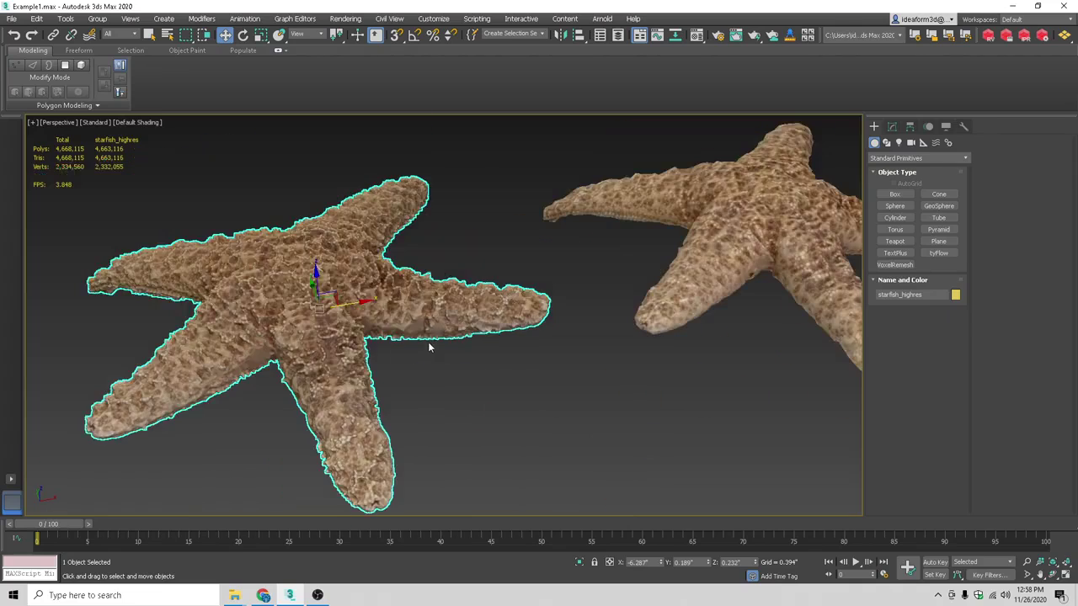
middle_click_drag(527, 339, 537, 362, "alt")
scroll(618, 359, "down", 3)
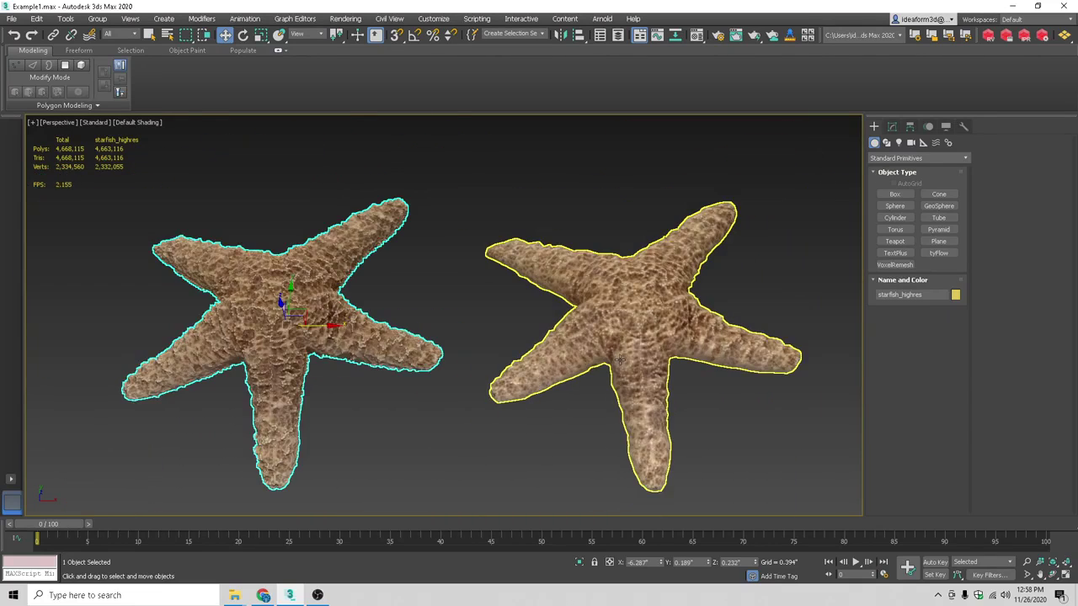
key("F4")
Select the low-poly starfish, check its edges up close, then hide everything else
left_click(659, 331)
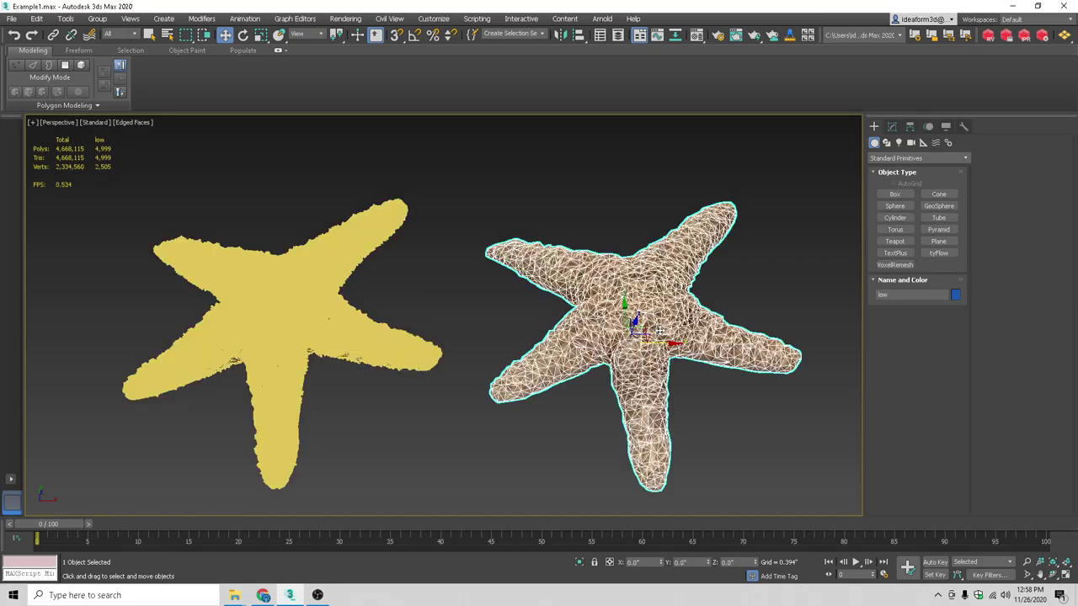
key("F4")
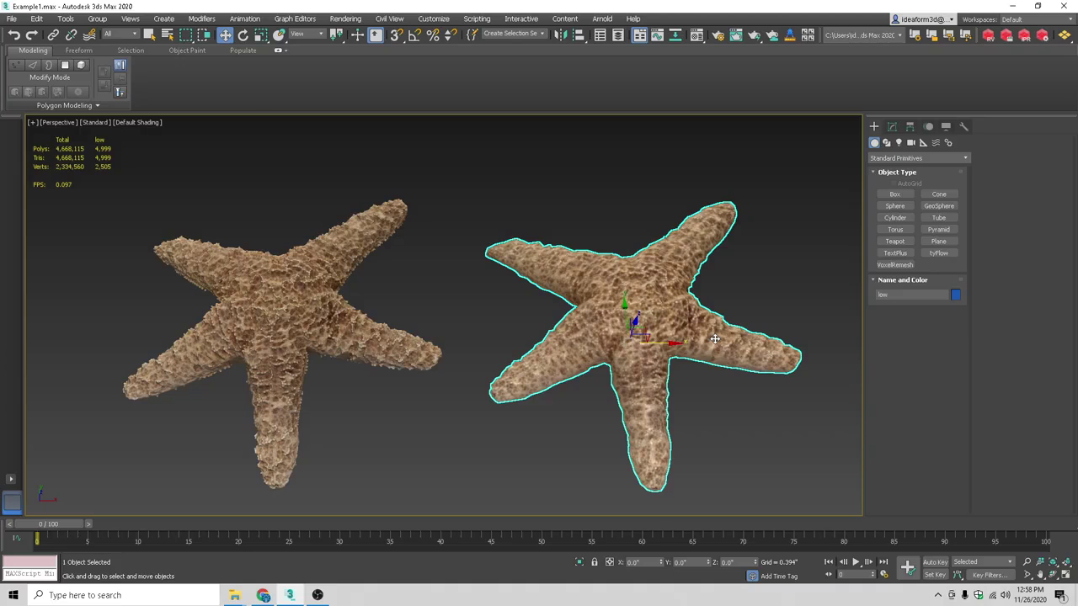
scroll(714, 339, "up", 5)
key("F4")
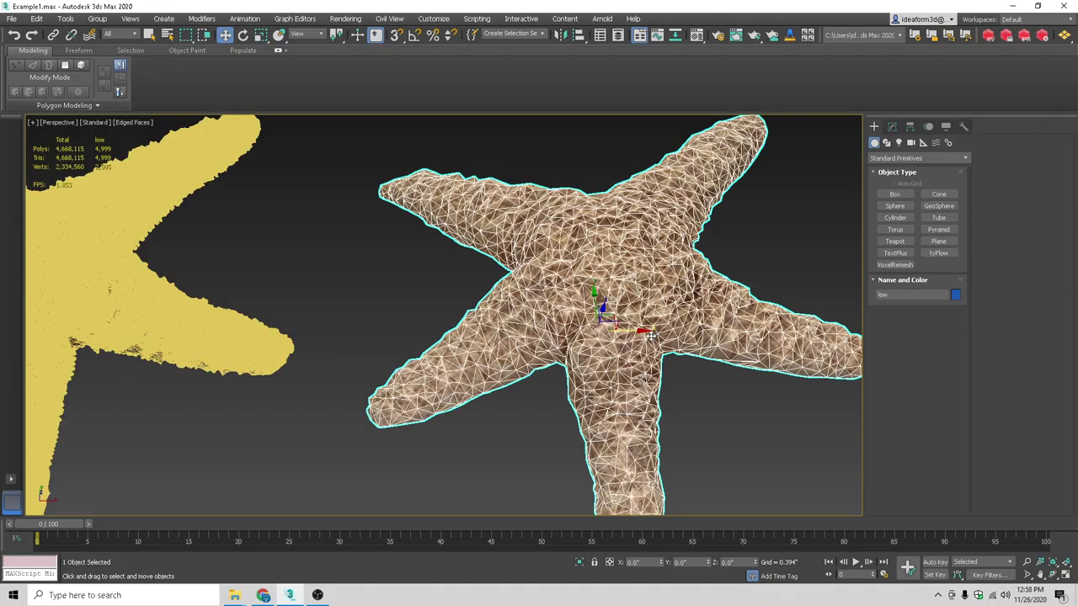
key("F4")
scroll(686, 370, "down", 4)
middle_click_drag(687, 370, 663, 363, "alt")
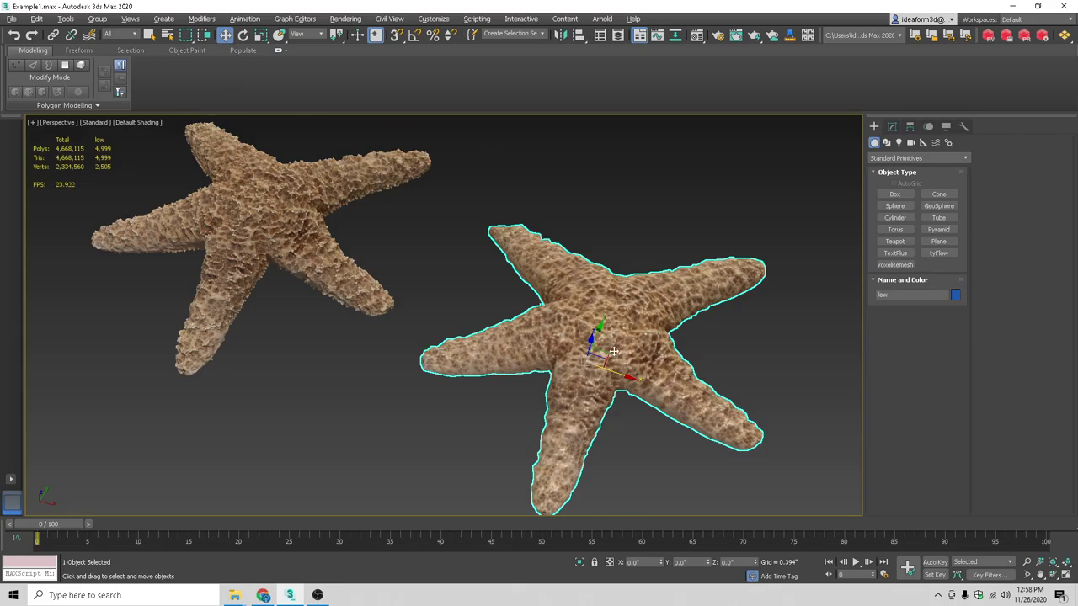
right_click(623, 348)
left_click(696, 298)
Render the low-poly starfish from three orbited and zoomed viewpoints
middle_click_drag(707, 351, 663, 334, "alt")
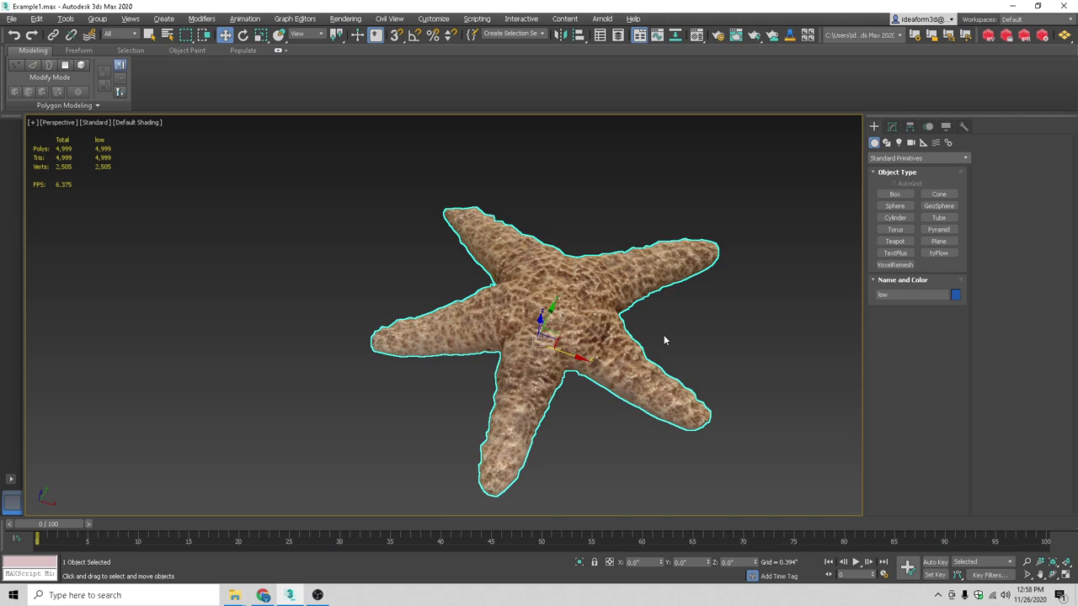
scroll(664, 334, "up", 3)
key("shift+q")
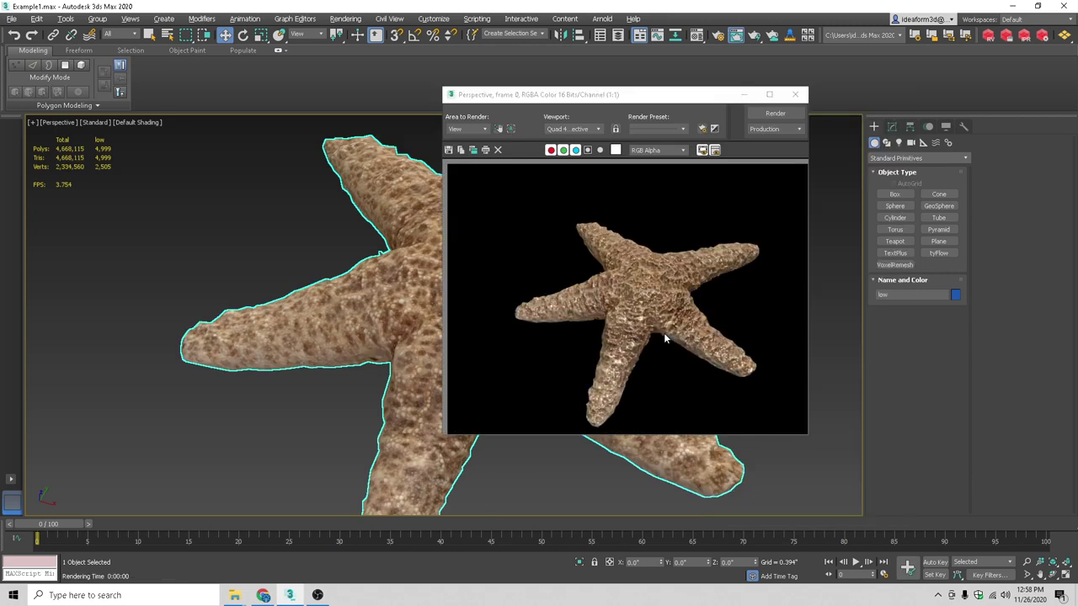
middle_click_drag(362, 320, 377, 328, "alt")
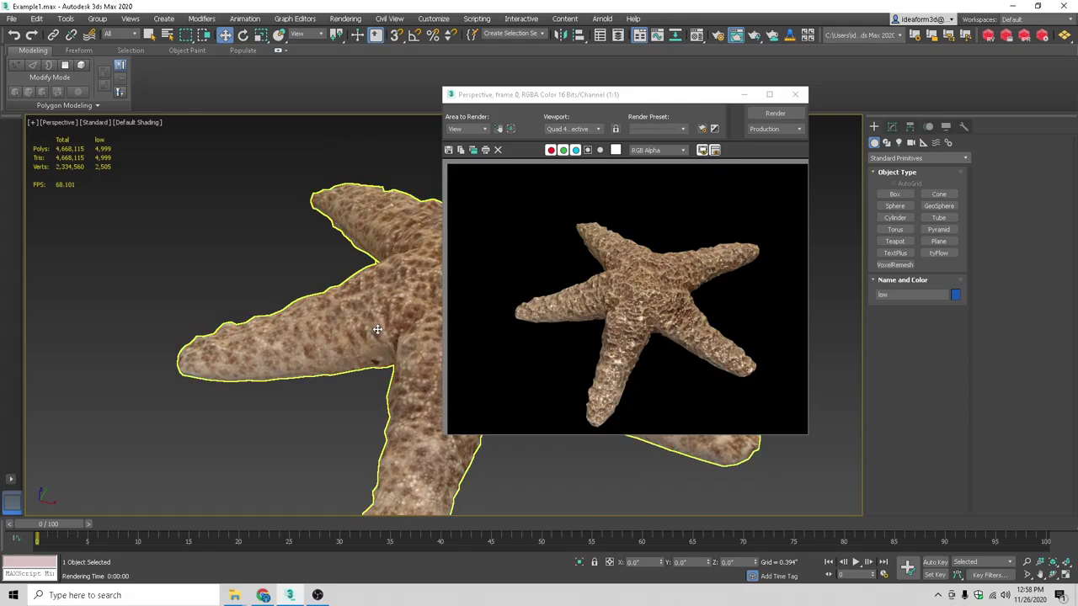
key("shift+q")
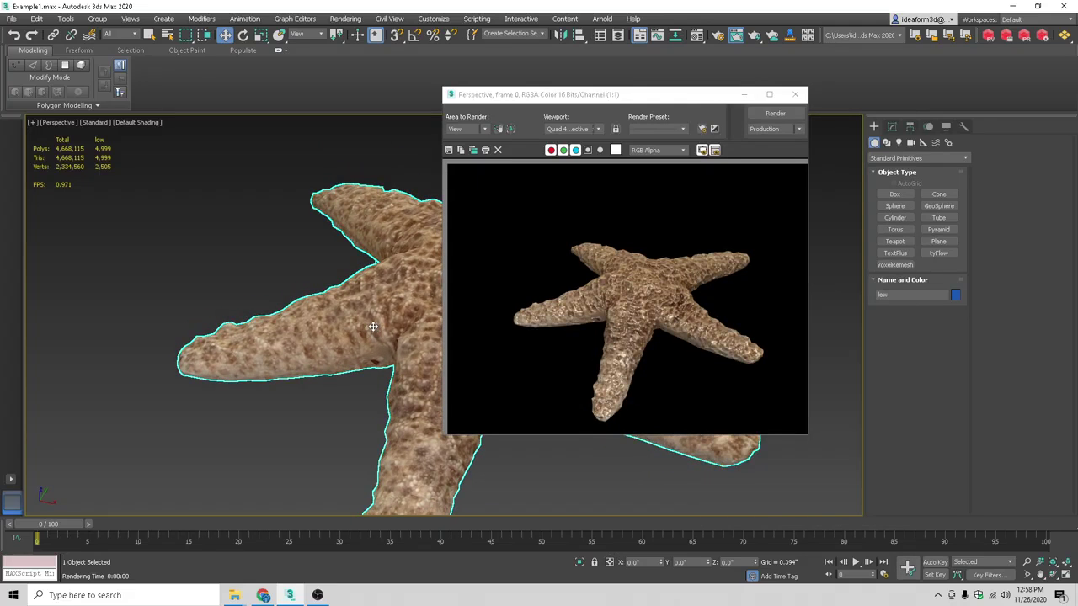
scroll(372, 326, "down", 2)
key("shift+q")
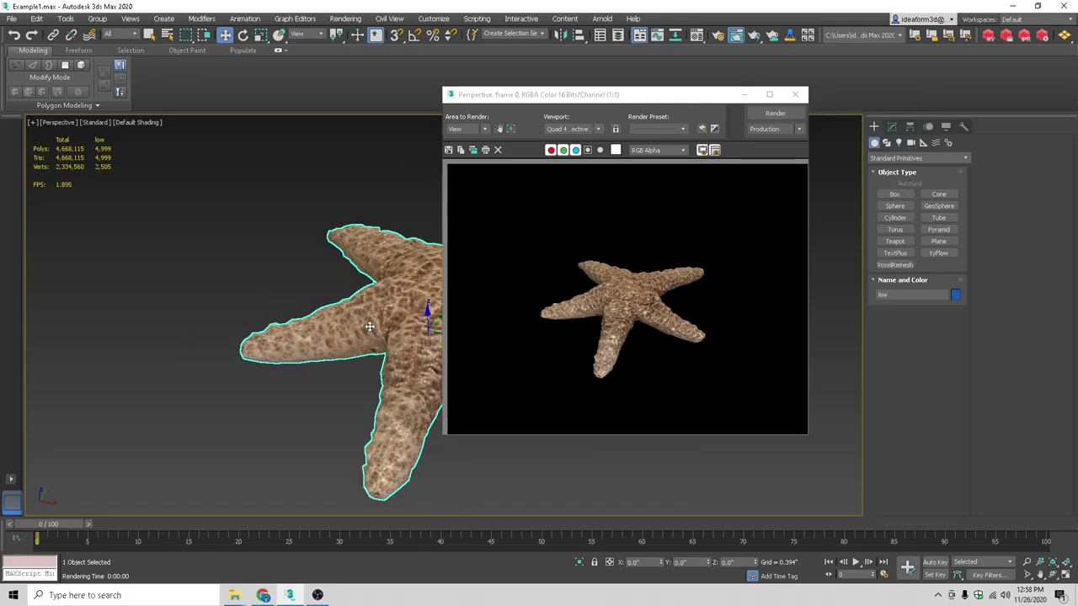
Check Render Setup, then render two more close-up angles of the starfish
key("F10")
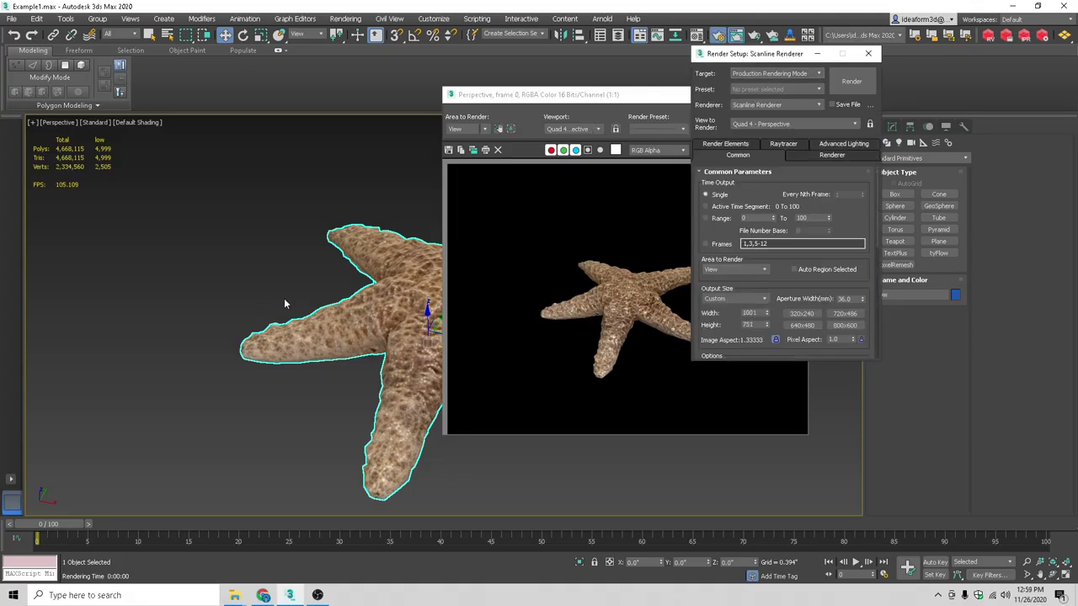
key("shift+q")
scroll(362, 310, "up", 3)
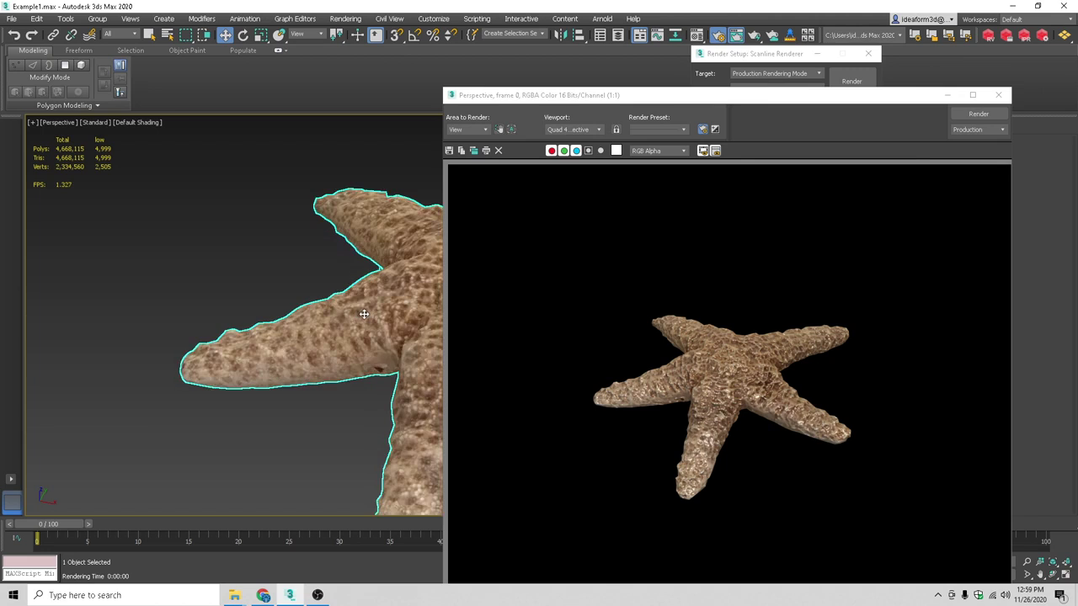
key("shift+q")
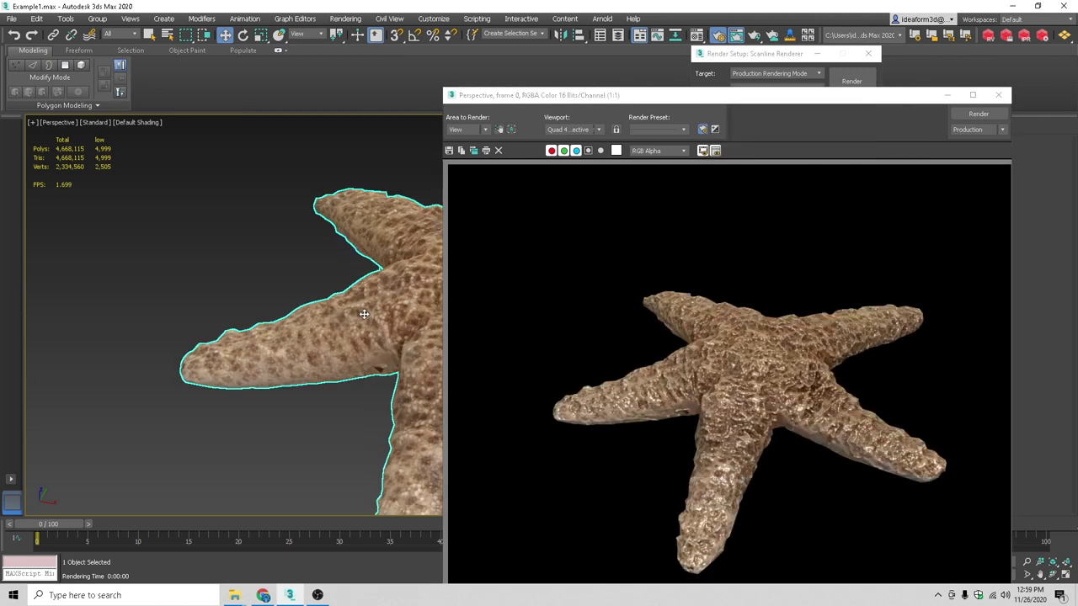
middle_click_drag(328, 308, 368, 325, "alt")
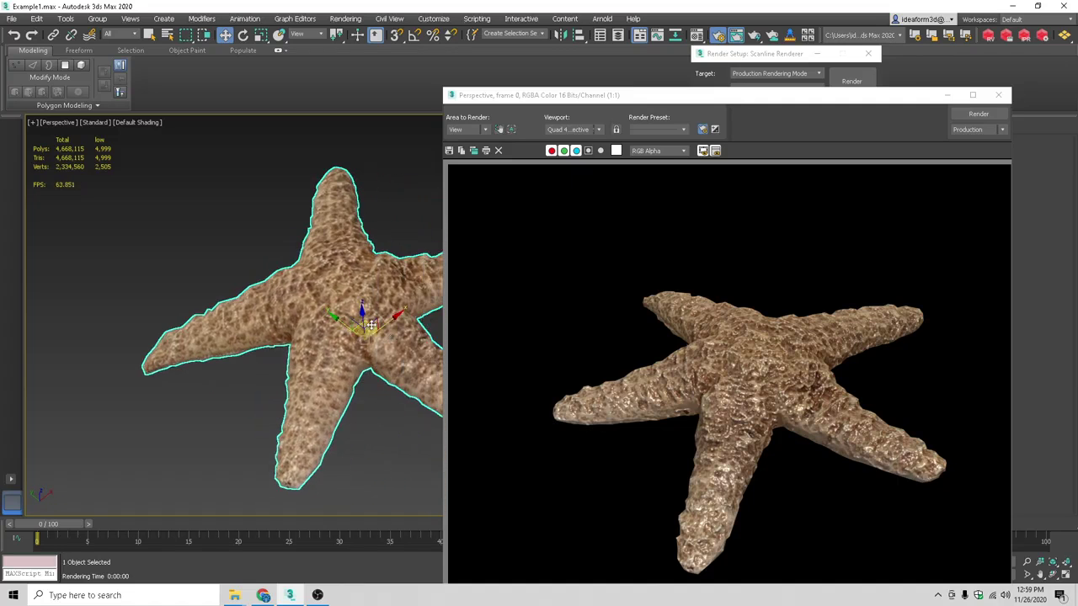
key("shift+q")
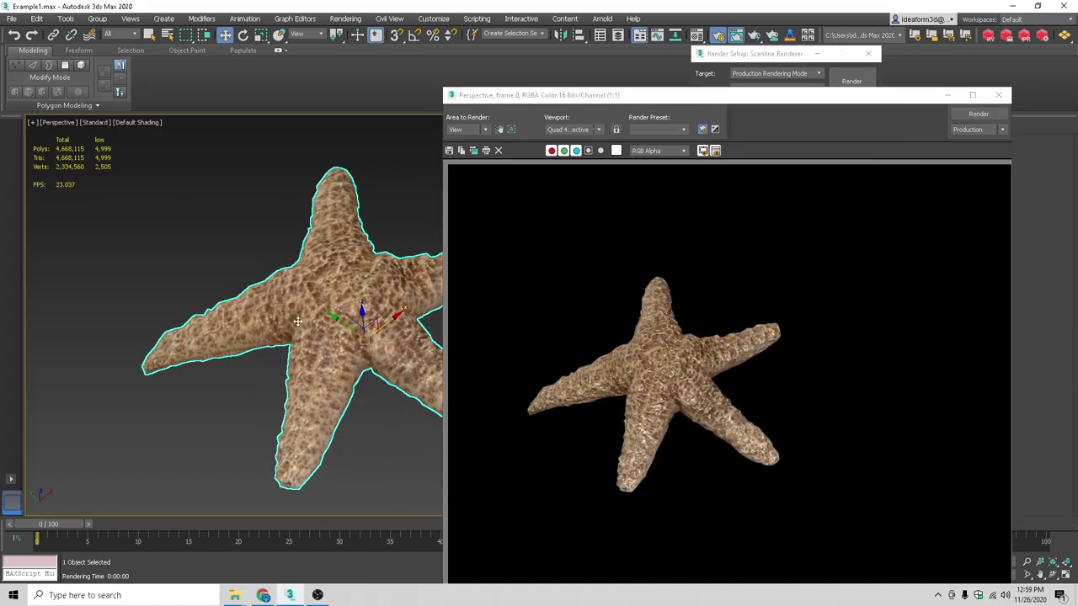
Unhide all to restore starfish_highres, select it, and frame both starfish together
right_click(274, 329)
left_click(337, 270)
middle_click_drag(336, 270, 457, 272)
left_click(264, 365)
middle_click_drag(263, 365, 235, 388)
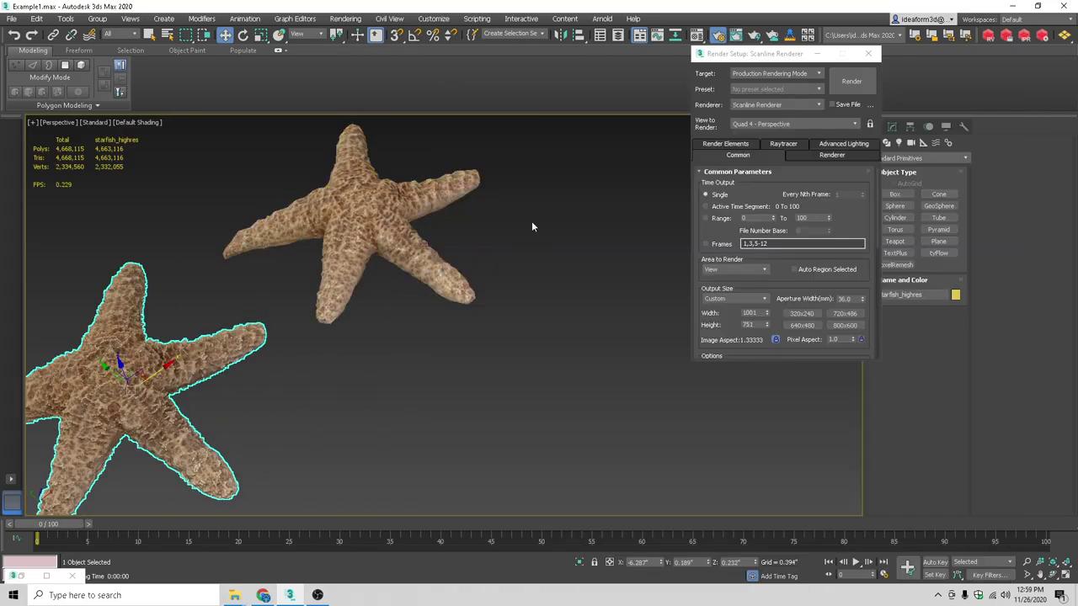
middle_click_drag(531, 220, 545, 240, "alt")
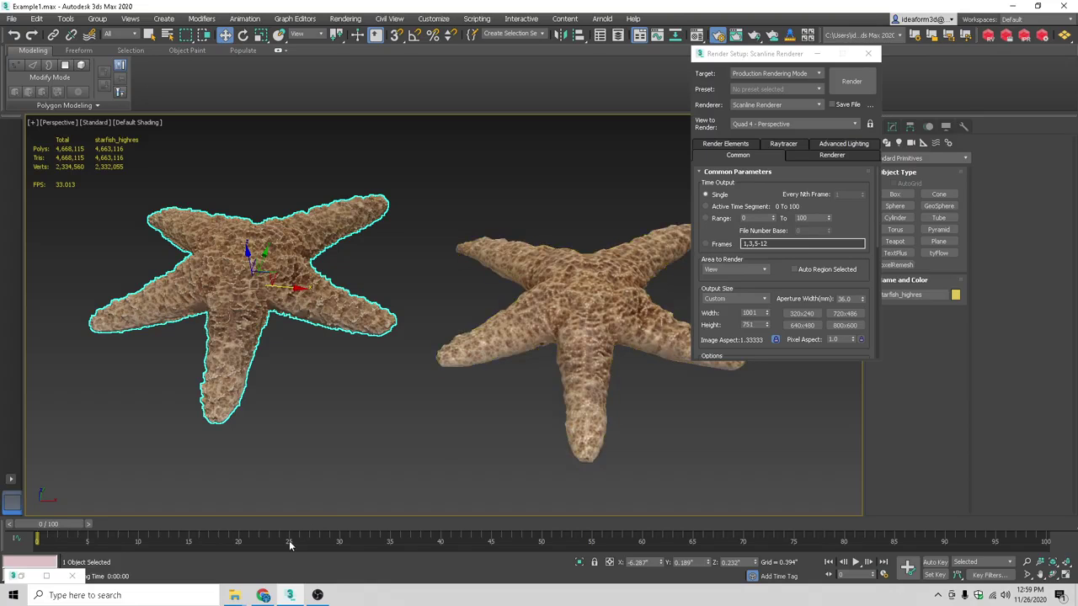
Bring the Polygon Cruncher page in Chrome to the front
left_click(263, 596)
left_click(81, 8)
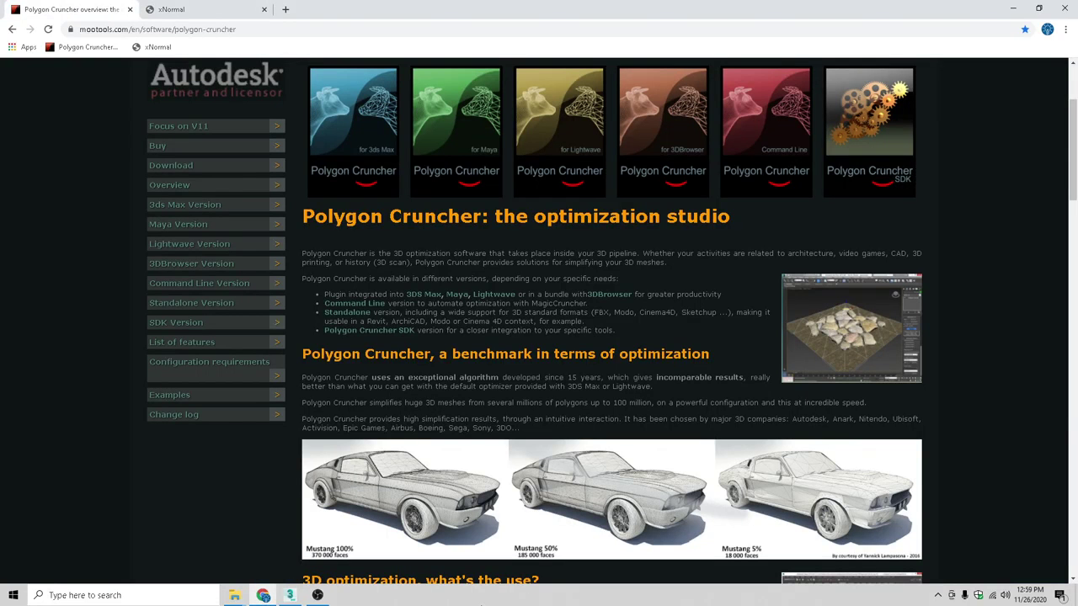
left_click(318, 595)
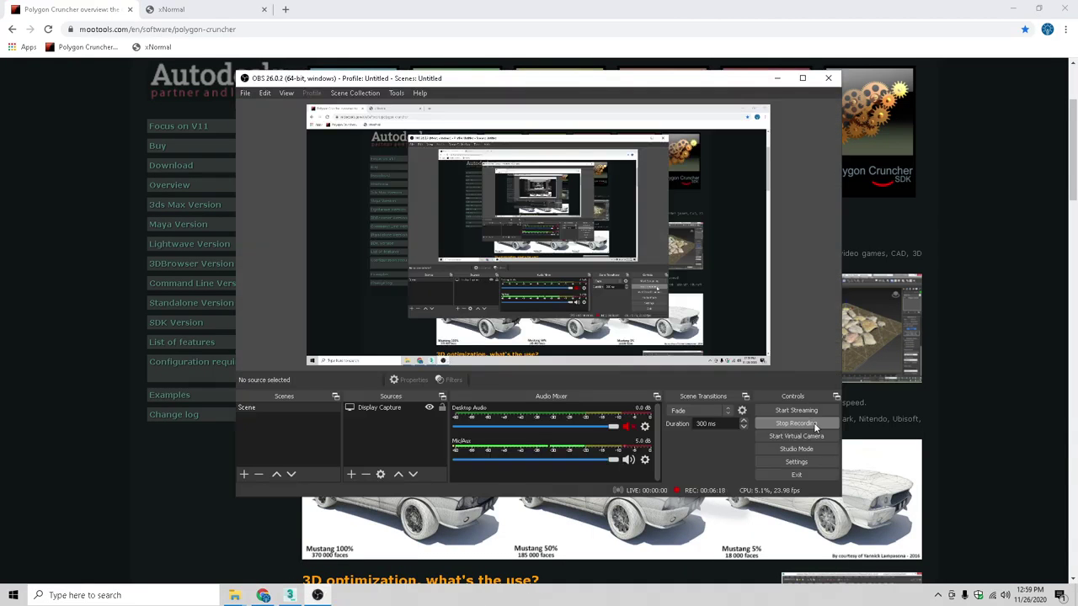